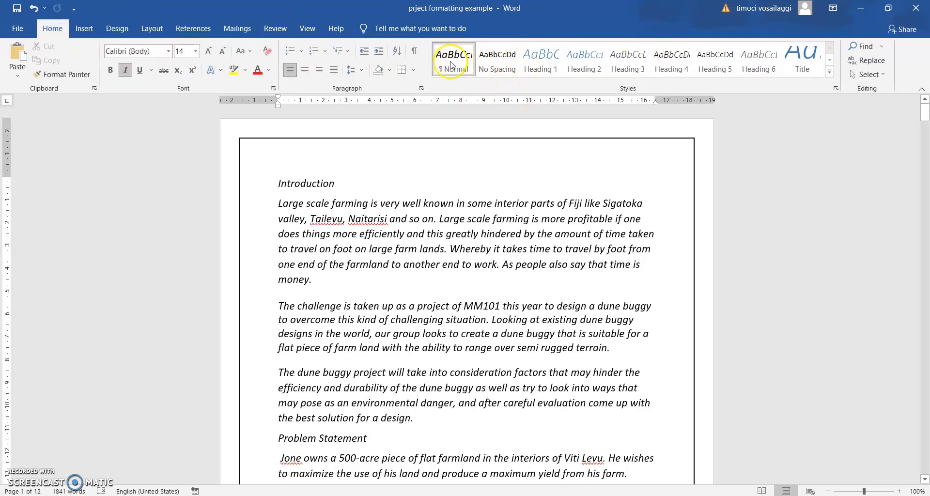
# Modify the Normal style to use Times New Roman at 12 pt without italics
pyautogui.rightClick(453, 52)
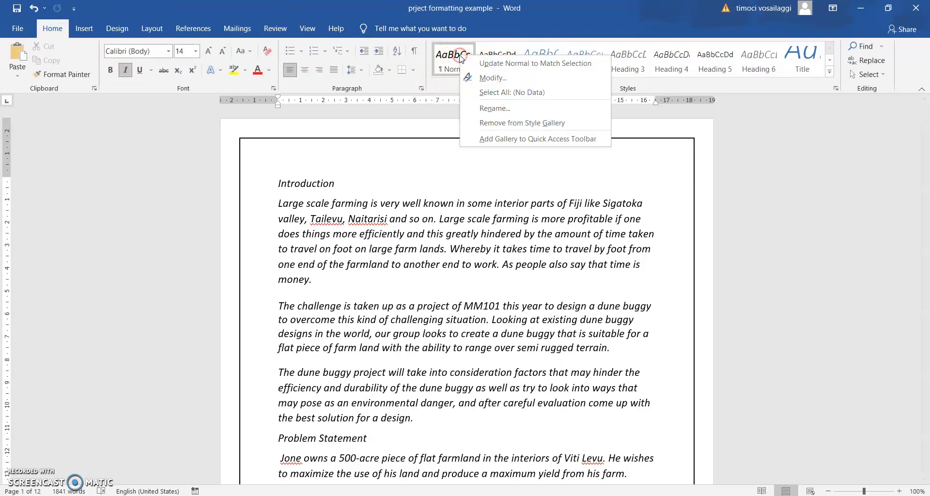
pyautogui.click(487, 77)
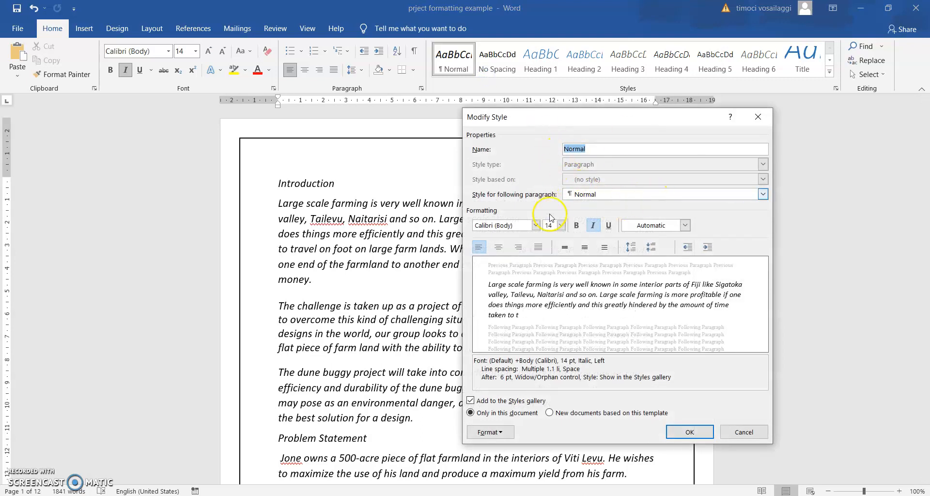
pyautogui.click(537, 225)
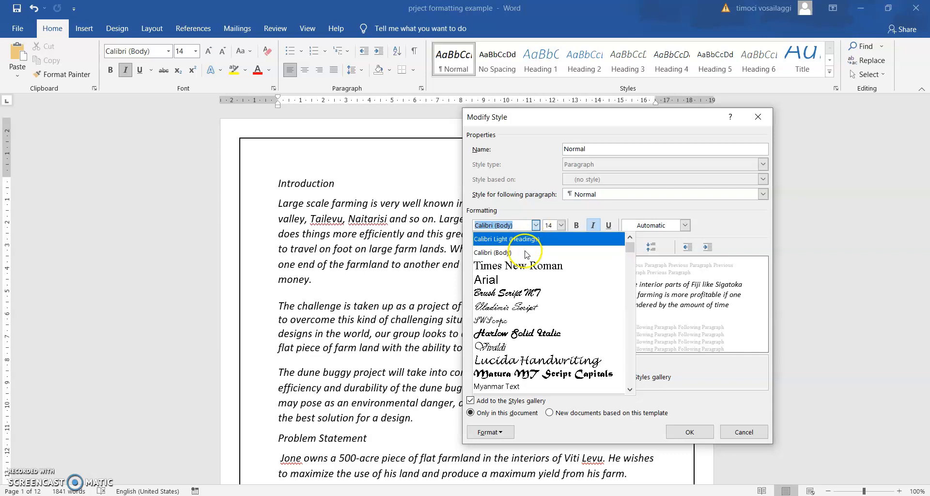
pyautogui.click(510, 256)
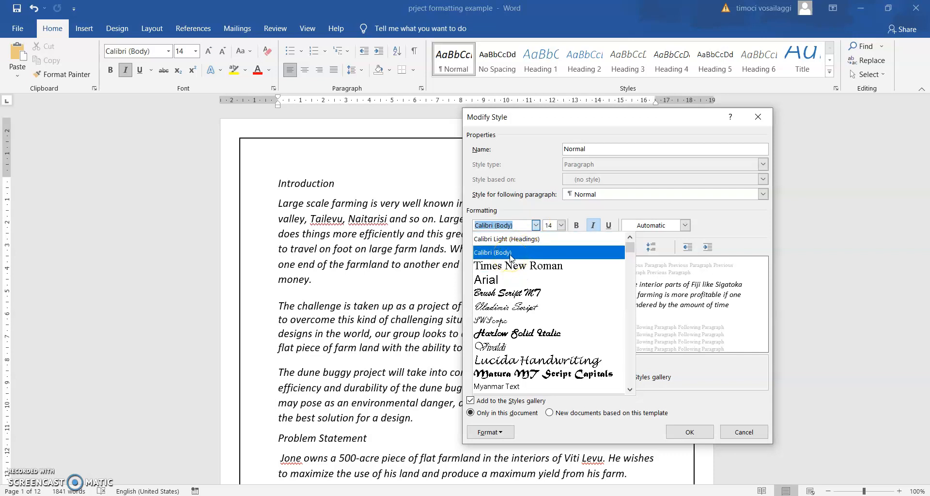
pyautogui.click(531, 266)
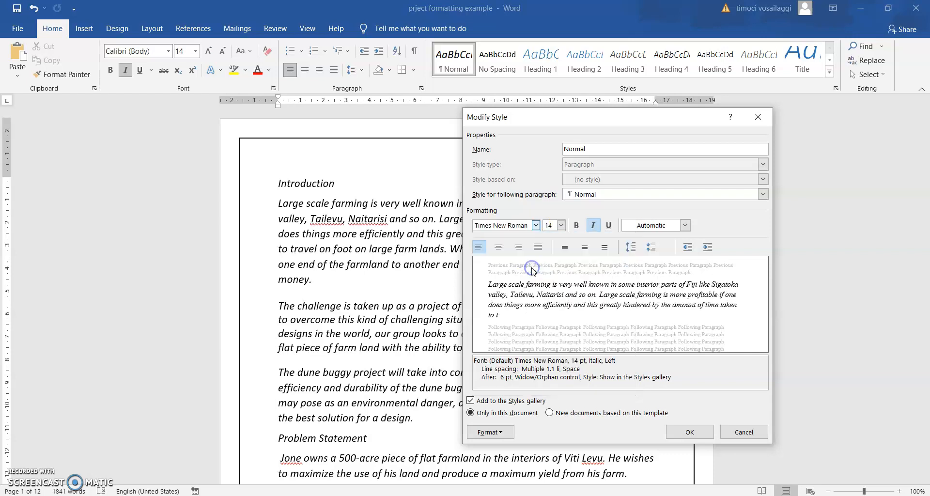
pyautogui.click(561, 226)
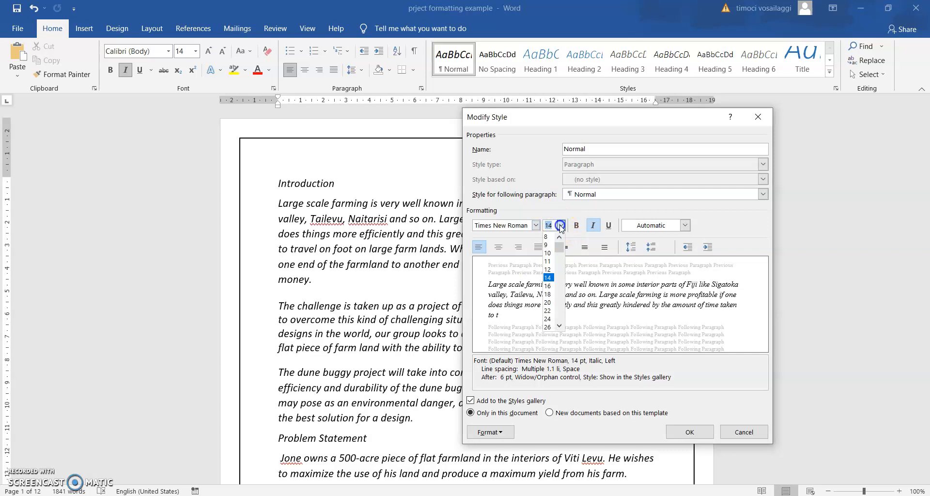
pyautogui.click(549, 271)
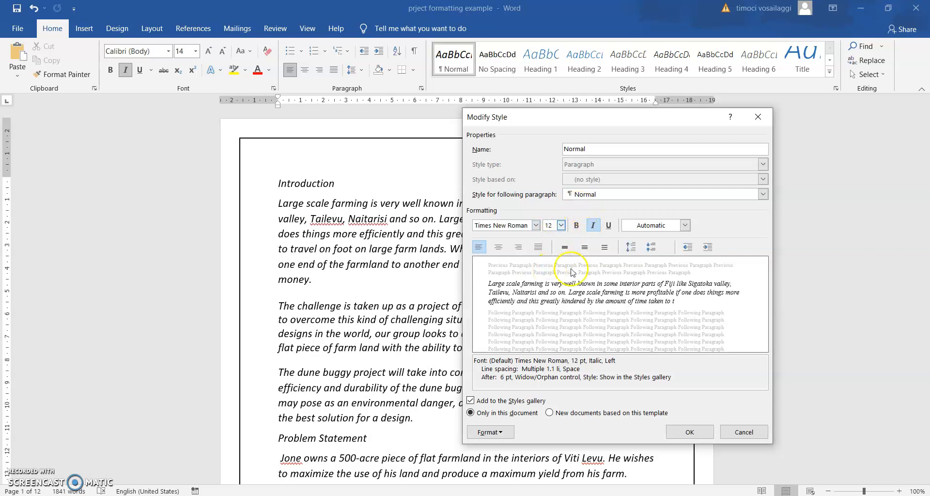
pyautogui.click(590, 224)
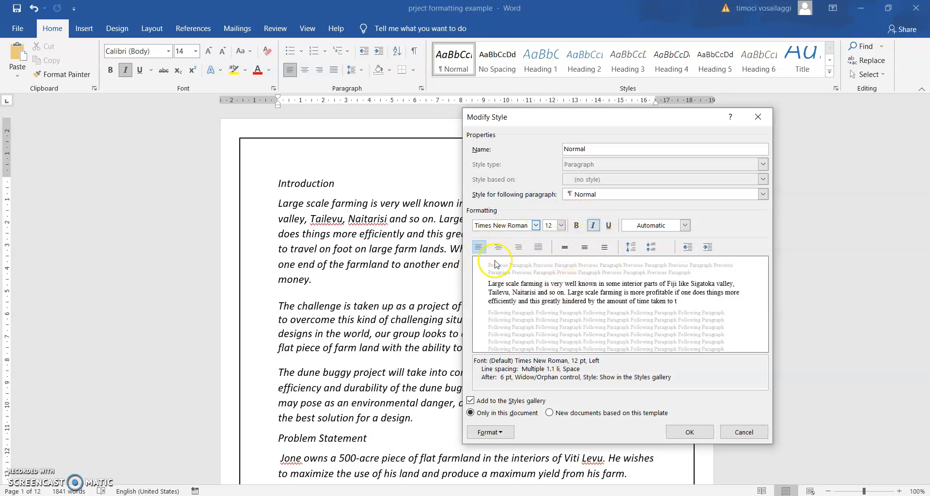
# Give the Normal style justified alignment, 1.5 line spacing and paragraph spacing of 6 pt before and 12 pt after
pyautogui.click(539, 248)
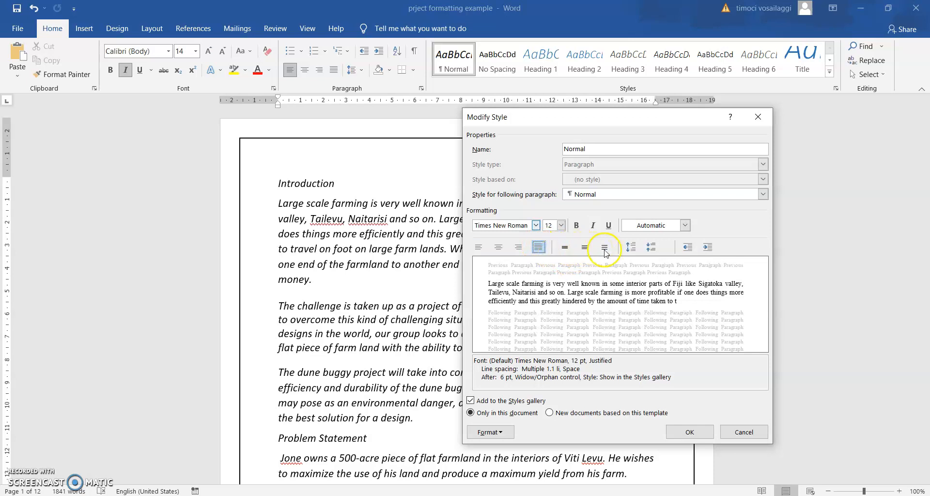
pyautogui.click(587, 248)
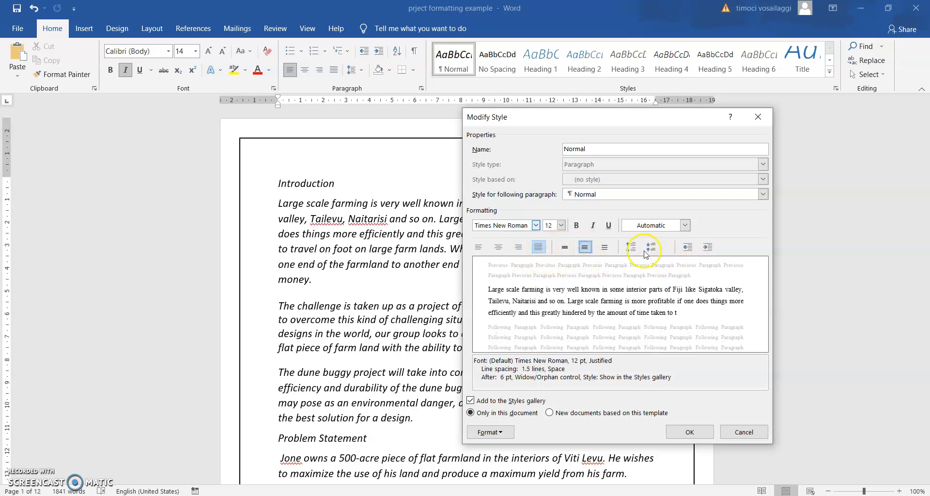
pyautogui.click(631, 247)
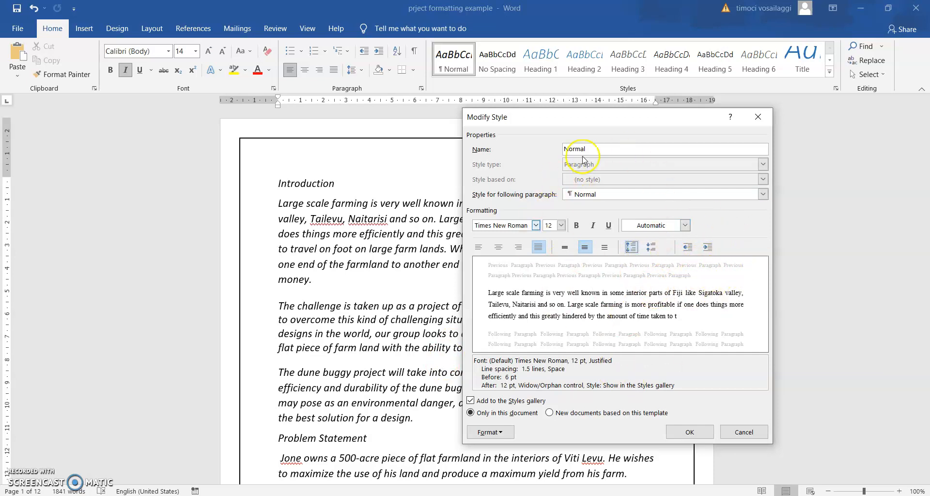
pyautogui.click(697, 431)
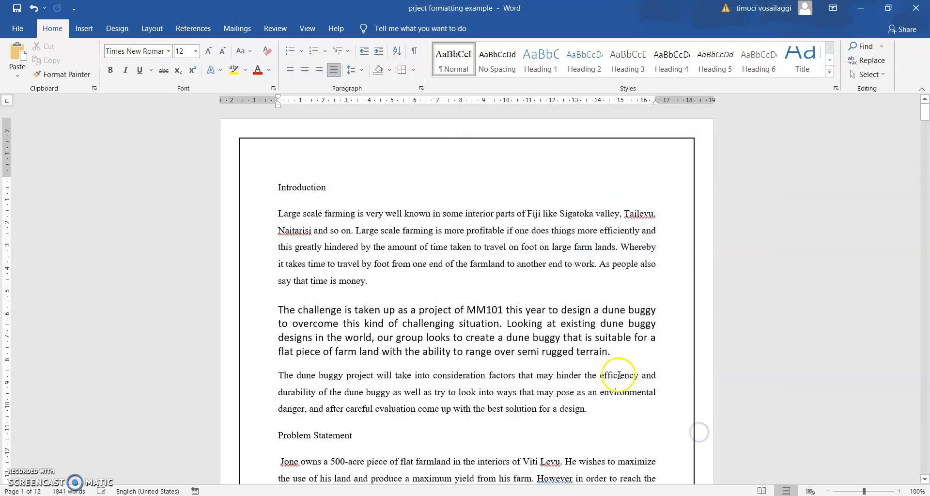
# Apply the Normal style to the introduction paragraph starting "The challenge is taken up as a project of MM101"
pyautogui.click(444, 317)
pyautogui.scroll(-2, 441, 339)
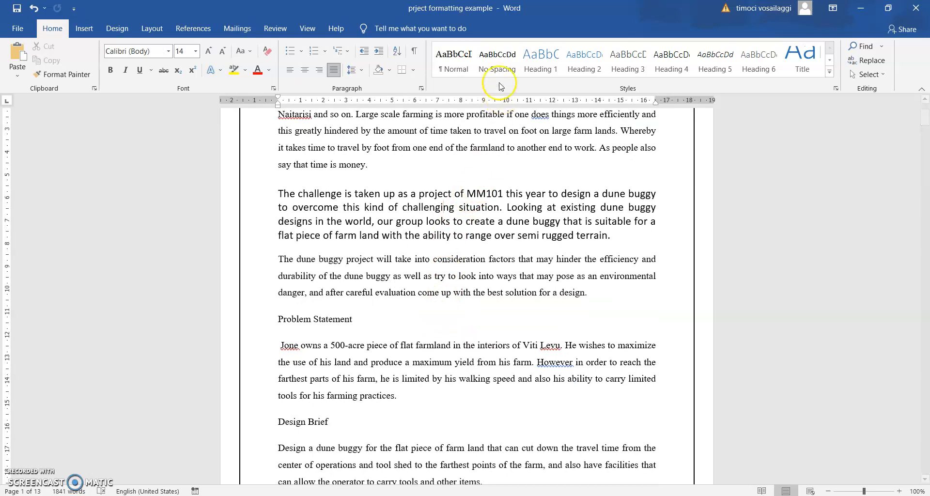
pyautogui.click(468, 58)
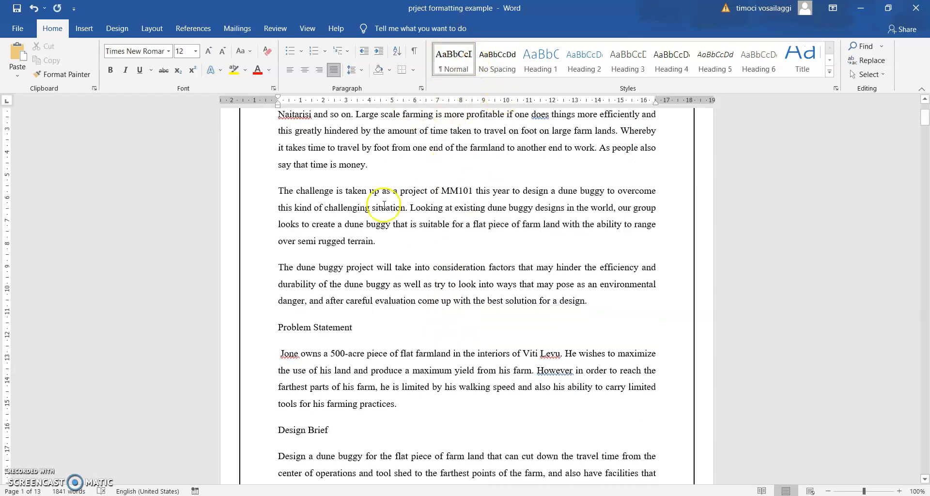
# Review the body text and headings on the first pages for consistent Normal style formatting
pyautogui.scroll(-5, 404, 362)
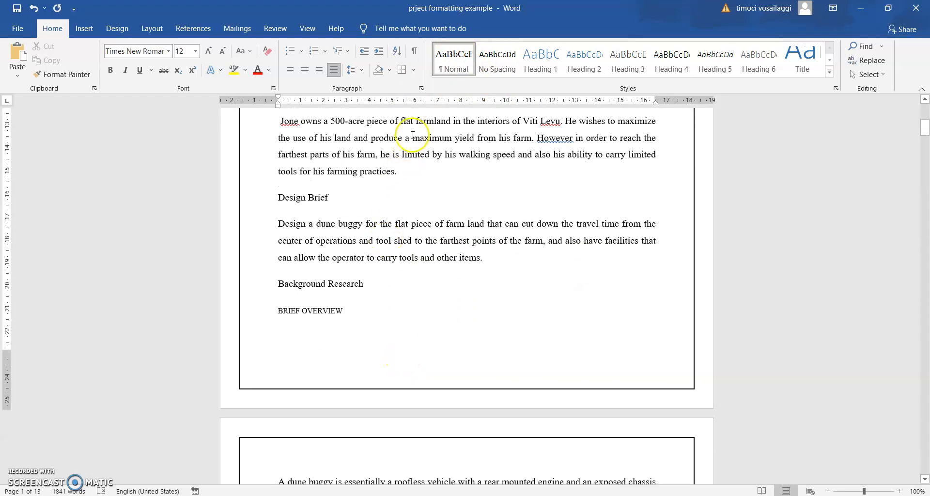
pyautogui.scroll(4, 427, 169)
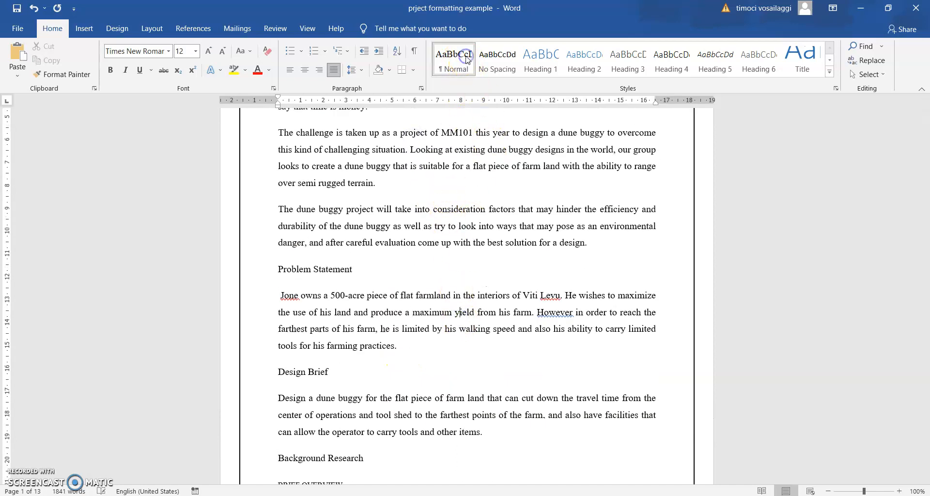
pyautogui.scroll(-12, 560, 247)
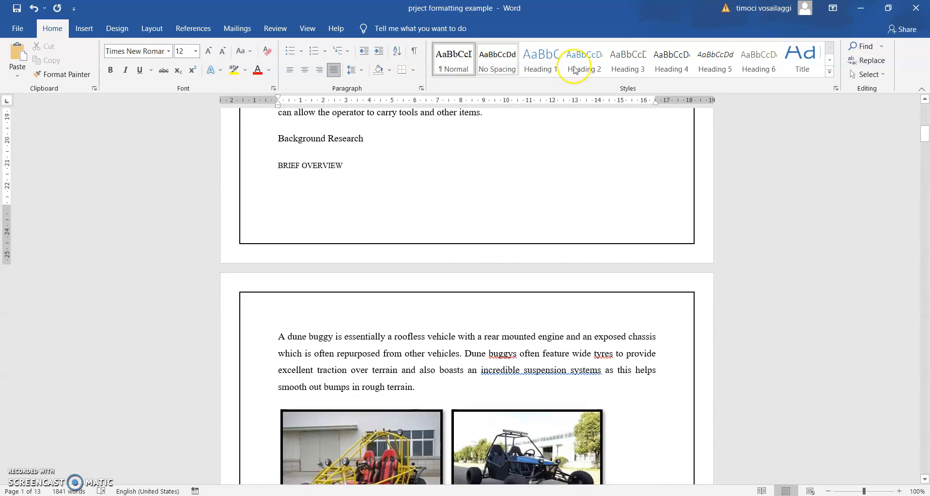
pyautogui.scroll(-5, 537, 153)
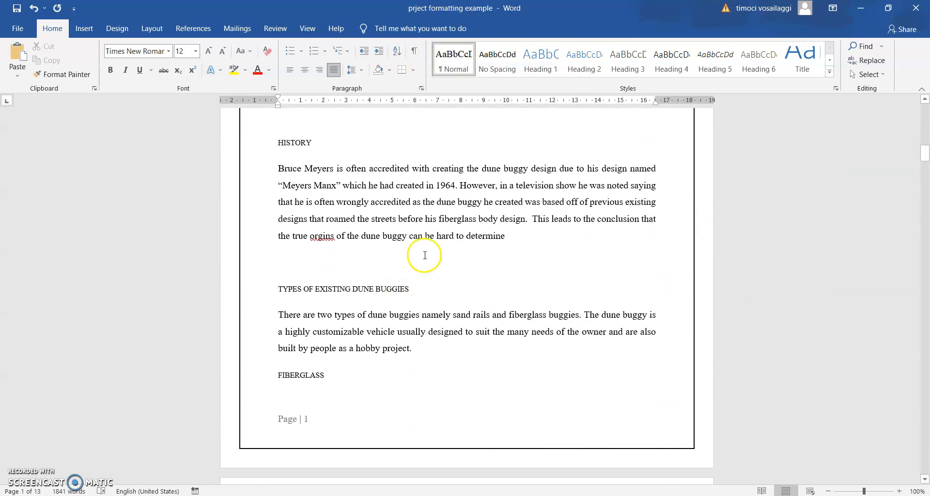
pyautogui.scroll(3, 514, 283)
pyautogui.scroll(15, 532, 285)
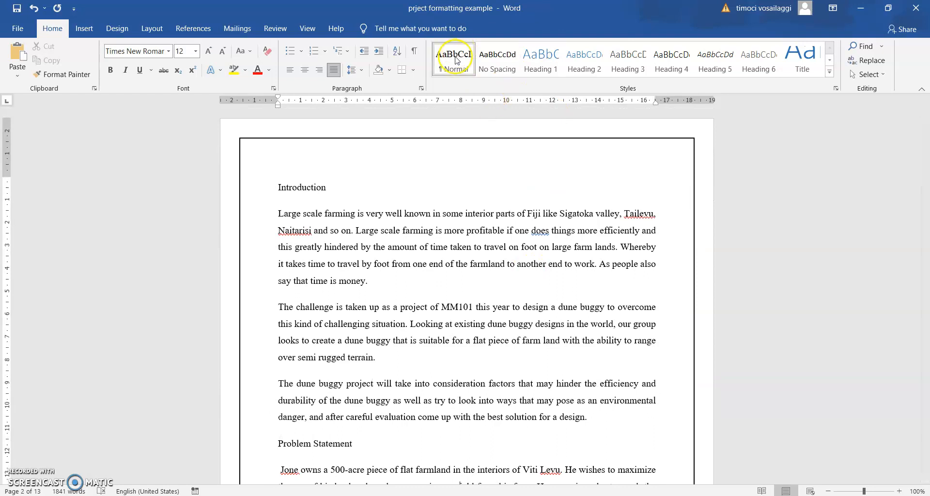
# Modify the Heading 1 style to use automatic font color, Times New Roman, 16 pt and bold
pyautogui.rightClick(546, 49)
pyautogui.click(572, 71)
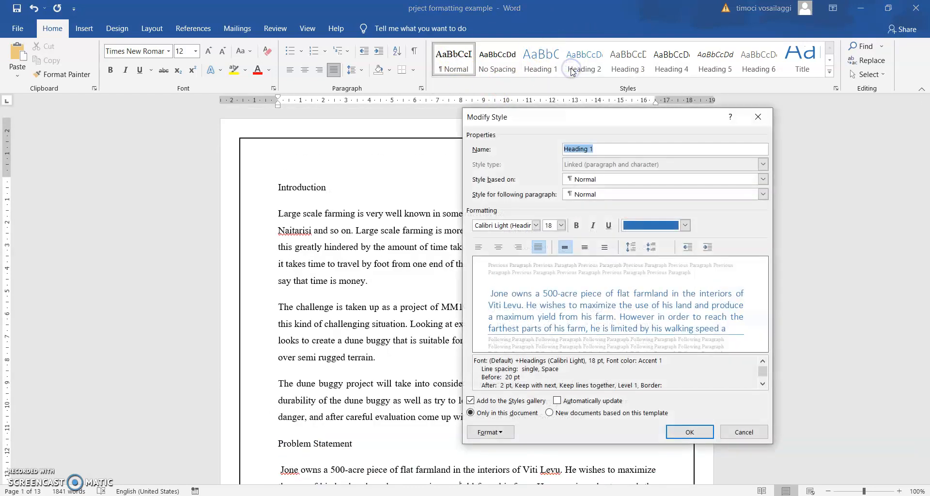
pyautogui.click(685, 225)
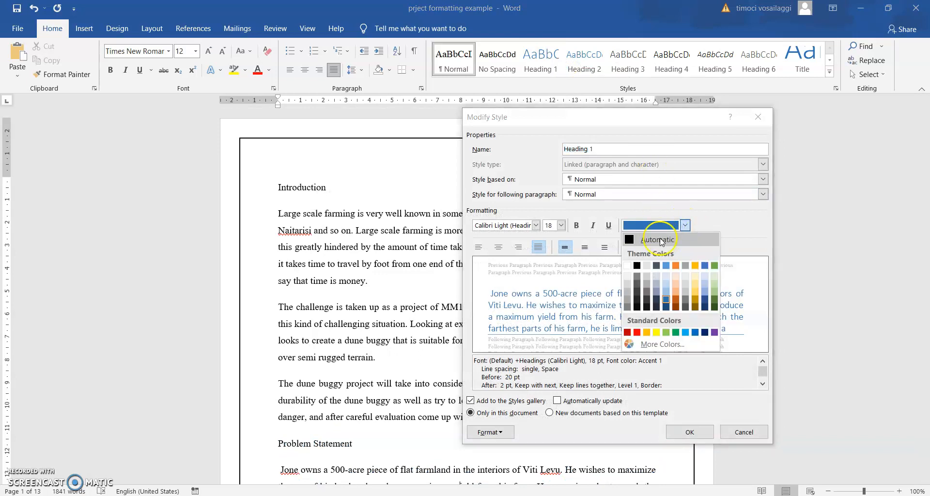
pyautogui.click(649, 243)
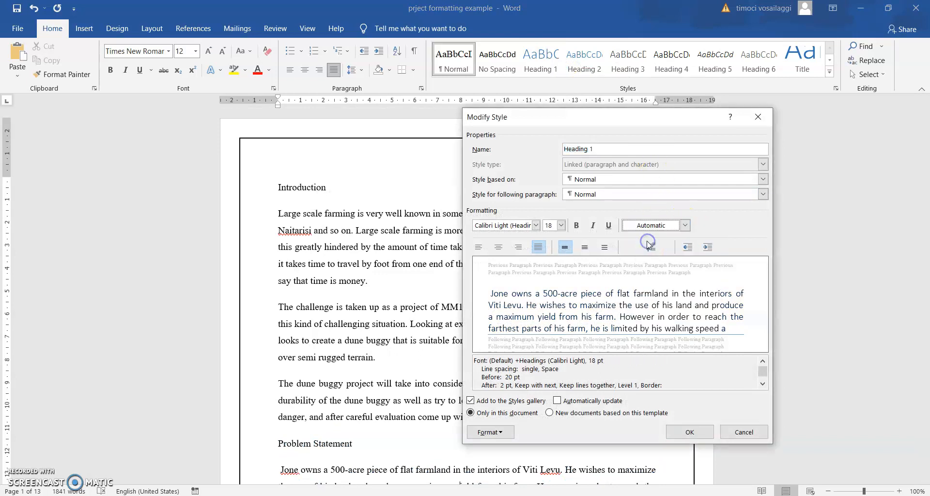
pyautogui.click(536, 225)
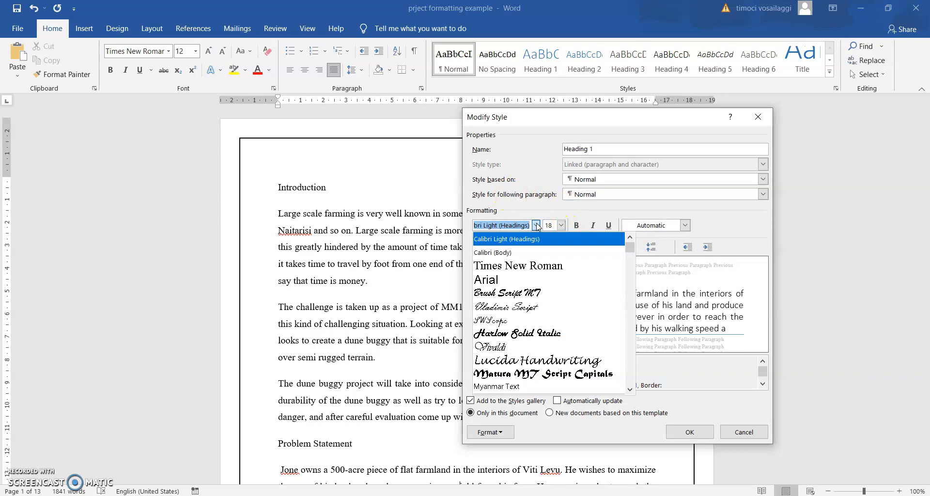
pyautogui.click(554, 270)
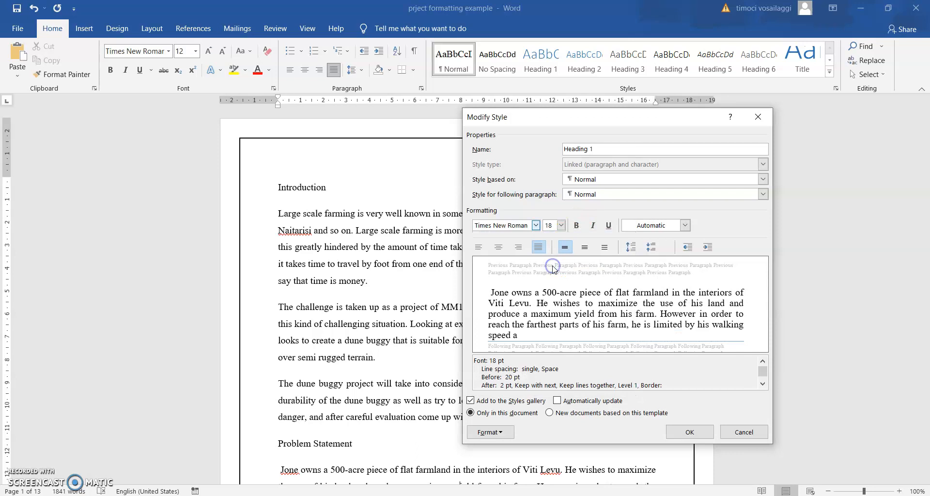
pyautogui.click(561, 225)
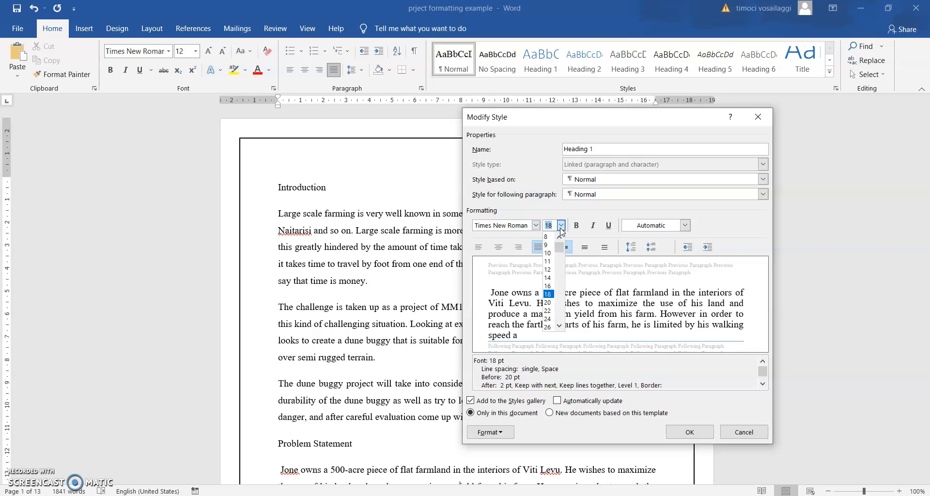
pyautogui.click(549, 287)
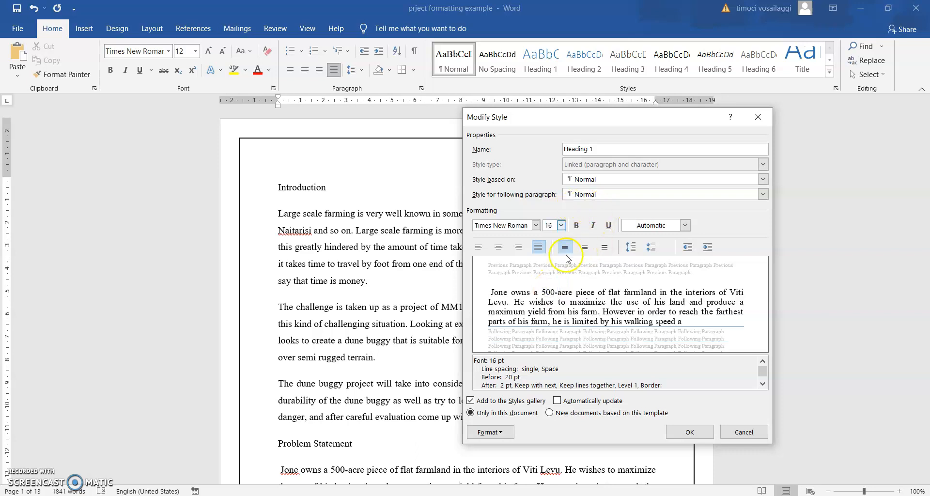
pyautogui.click(576, 226)
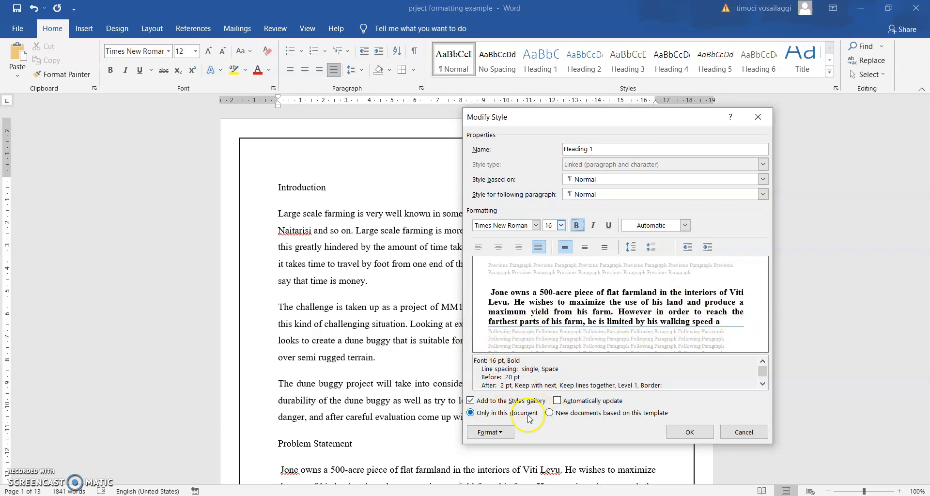
# Try to change the Heading 1 style's paragraph border color to Automatic
pyautogui.click(506, 432)
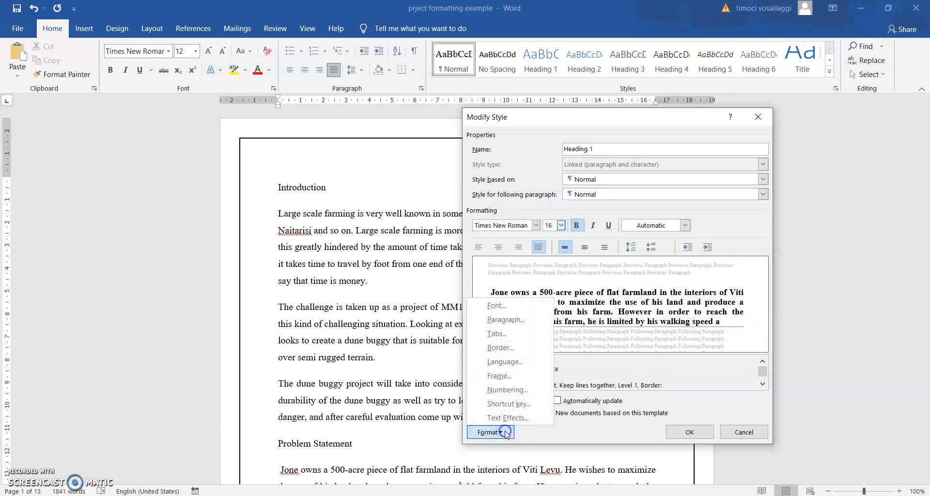
pyautogui.click(499, 340)
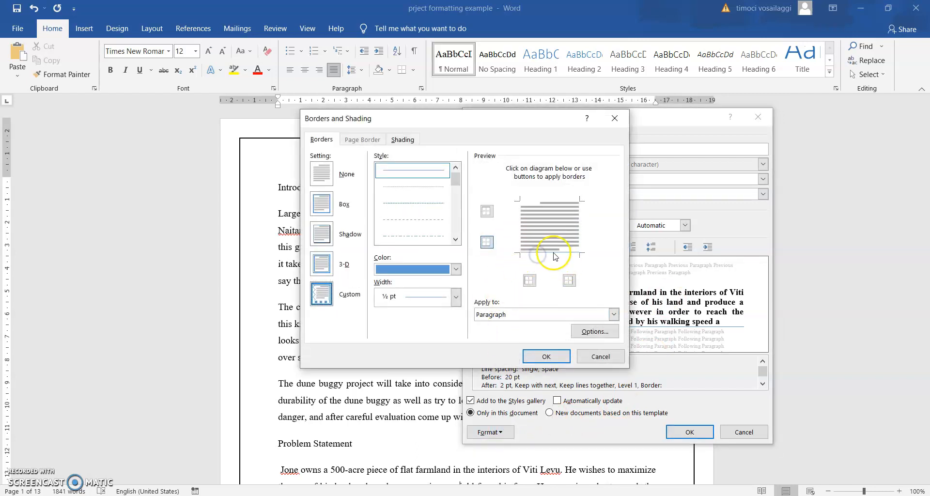
pyautogui.click(454, 270)
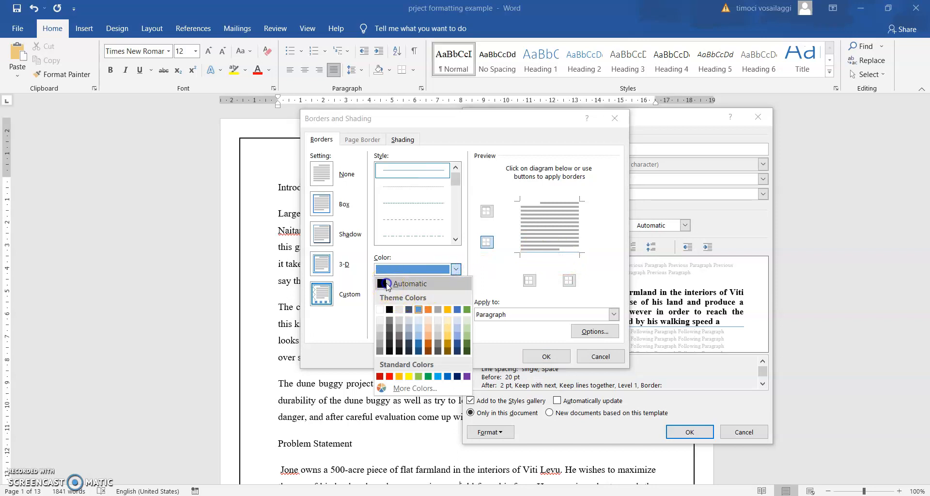
pyautogui.click(403, 283)
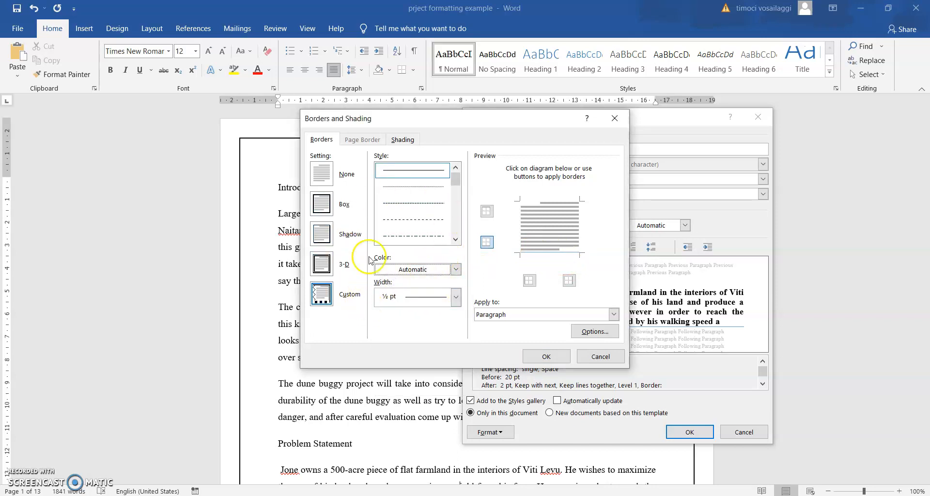
pyautogui.click(546, 357)
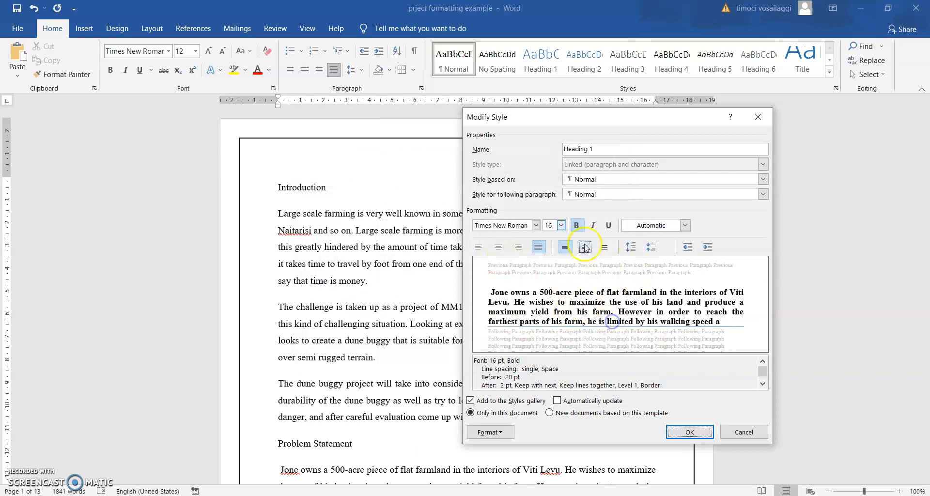
# Recolor the Heading 1 style's bottom paragraph border to Automatic and increase its paragraph spacing to 26 pt before and 8 pt after
pyautogui.click(492, 431)
pyautogui.click(492, 354)
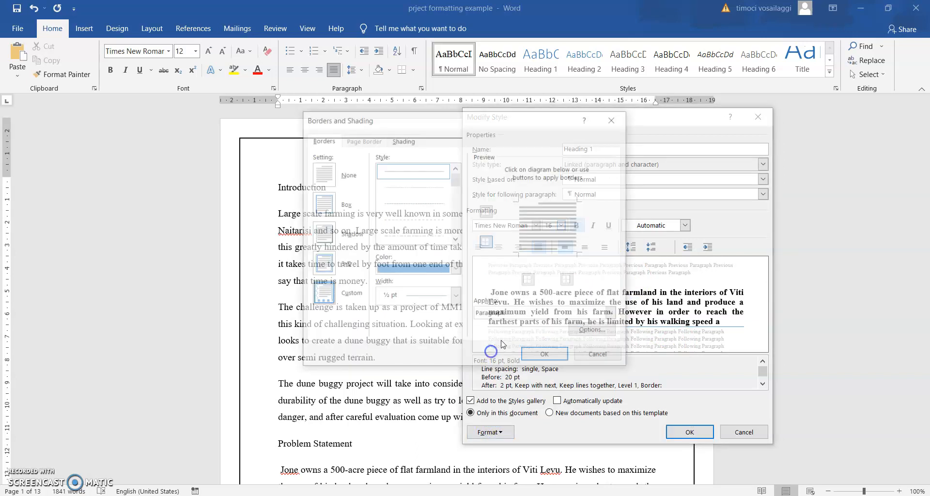
pyautogui.click(428, 269)
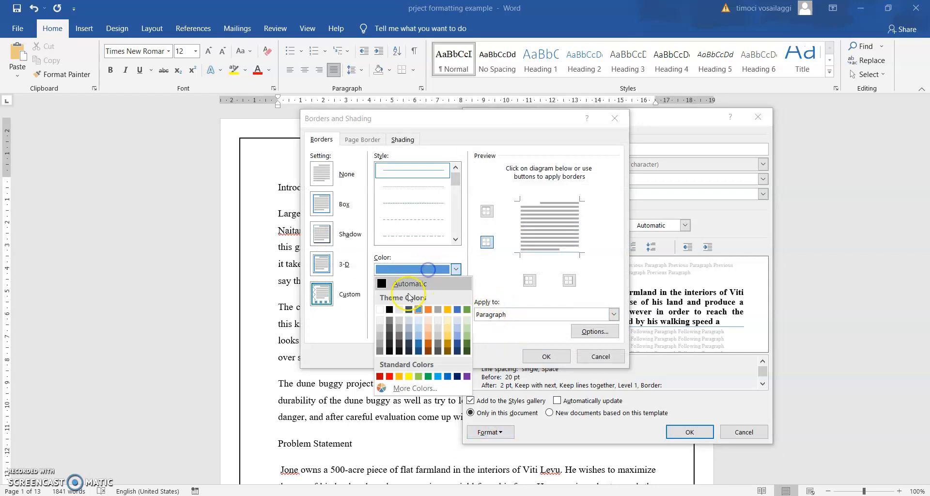
pyautogui.click(385, 283)
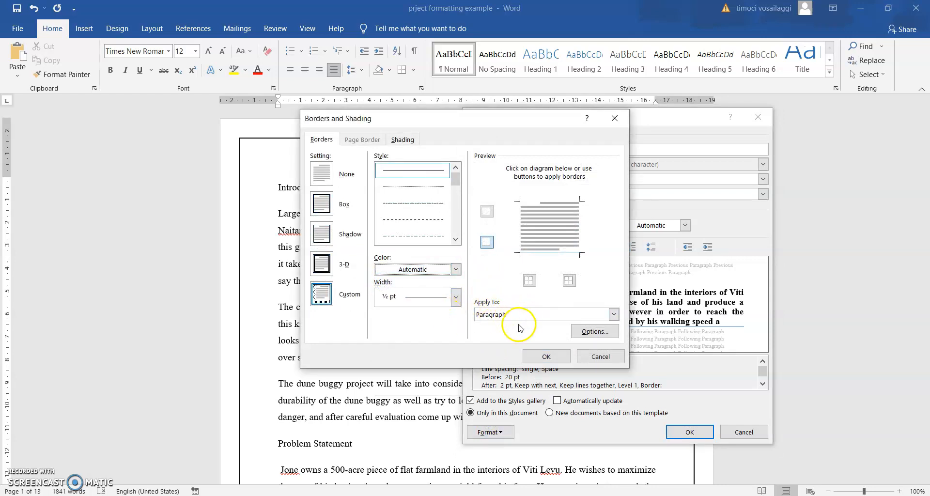
pyautogui.click(543, 251)
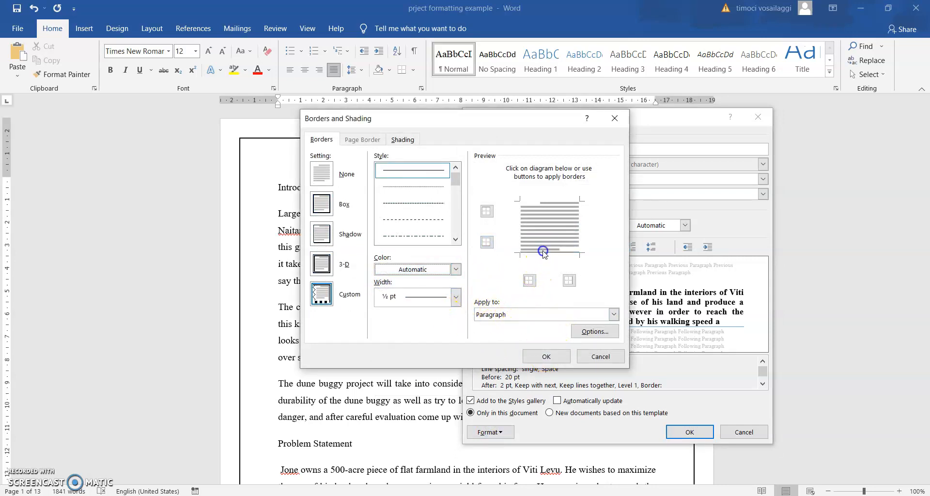
pyautogui.click(536, 356)
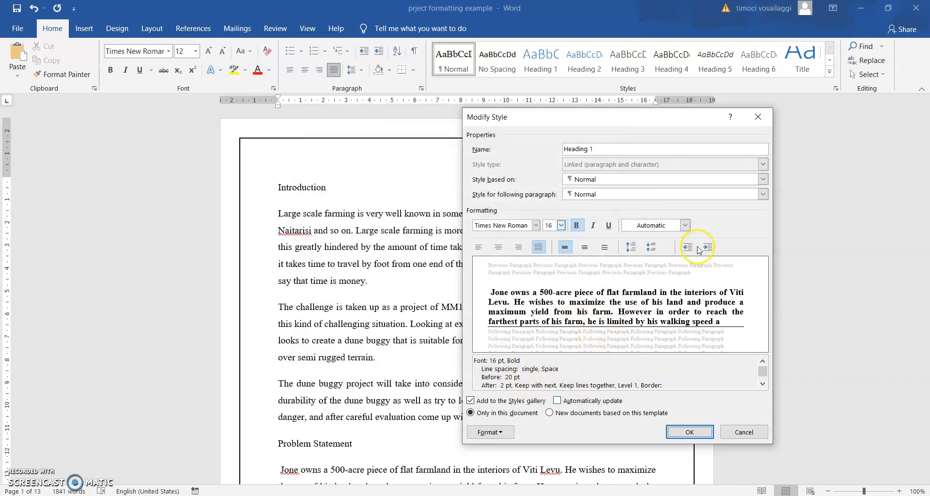
pyautogui.click(636, 251)
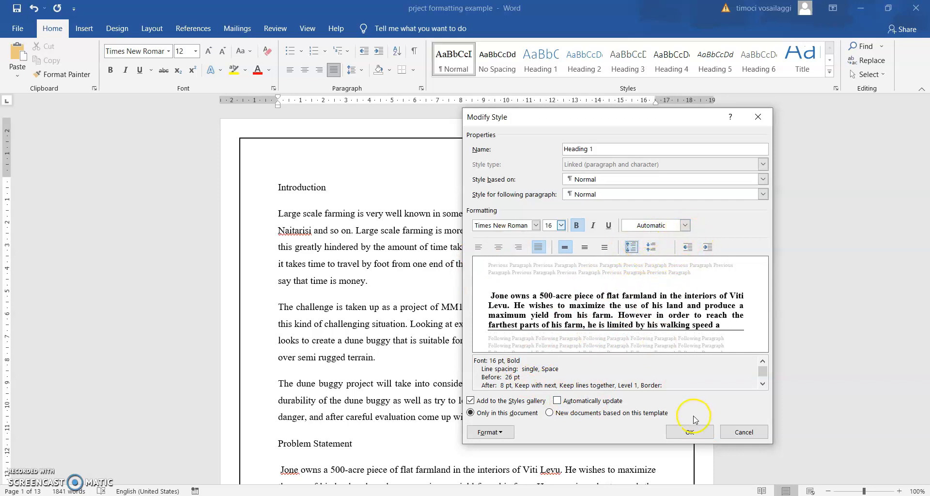
pyautogui.click(690, 431)
# Apply the modified Heading 1 style to the "Introduction" title on the first page
pyautogui.scroll(-4, 482, 325)
pyautogui.scroll(-18, 482, 325)
pyautogui.scroll(-5, 470, 321)
pyautogui.scroll(15, 465, 323)
pyautogui.scroll(8, 466, 324)
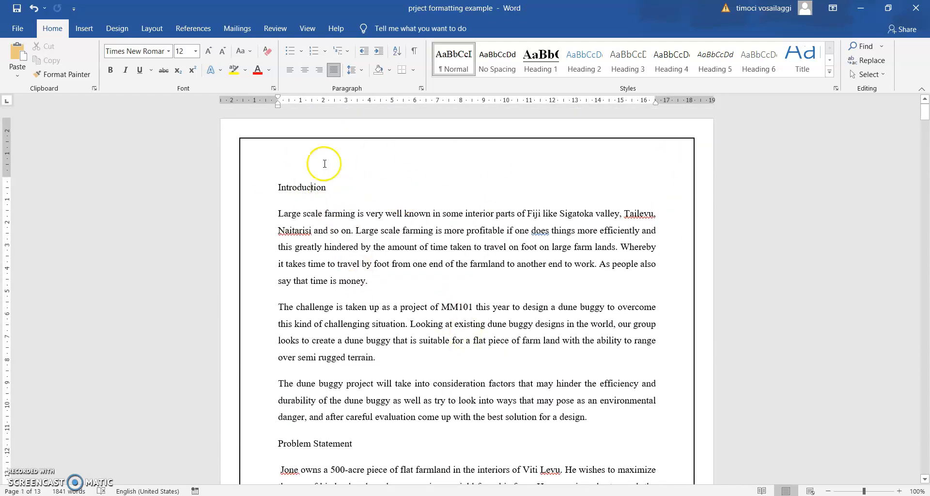
pyautogui.click(543, 59)
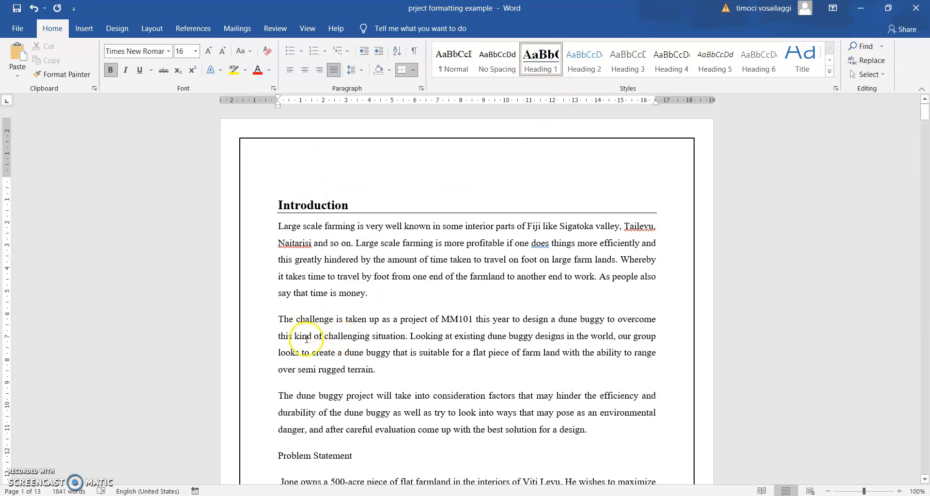
# Apply the Heading 1 style to the "Problem Statement", "Design Brief" and "Background Research" titles
pyautogui.scroll(-3, 324, 369)
pyautogui.click(322, 310)
pyautogui.click(537, 62)
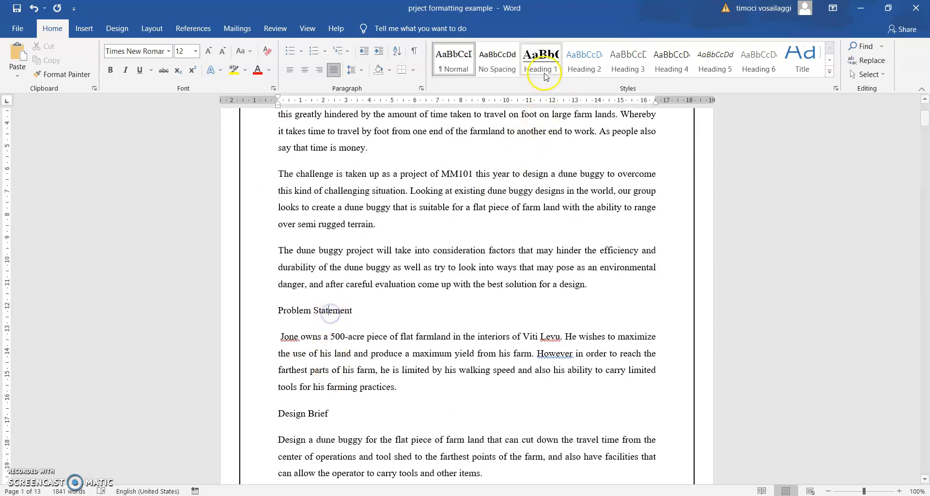
pyautogui.scroll(-3, 322, 304)
pyautogui.click(317, 272)
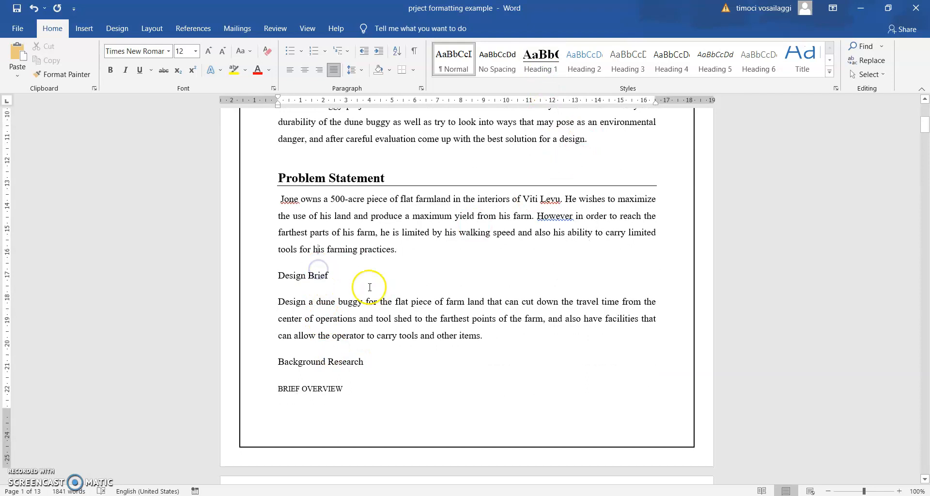
pyautogui.click(538, 62)
pyautogui.click(316, 368)
pyautogui.click(539, 60)
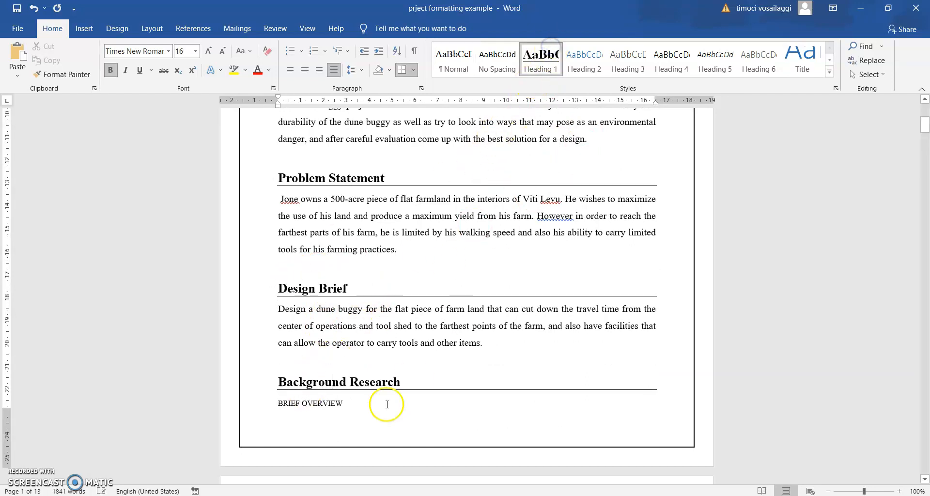
# Modify the Heading 2 style to Times New Roman, 14 pt, bold, underlined, Automatic color, with spacing of 14 pt before and 6 pt after
pyautogui.scroll(-1, 378, 354)
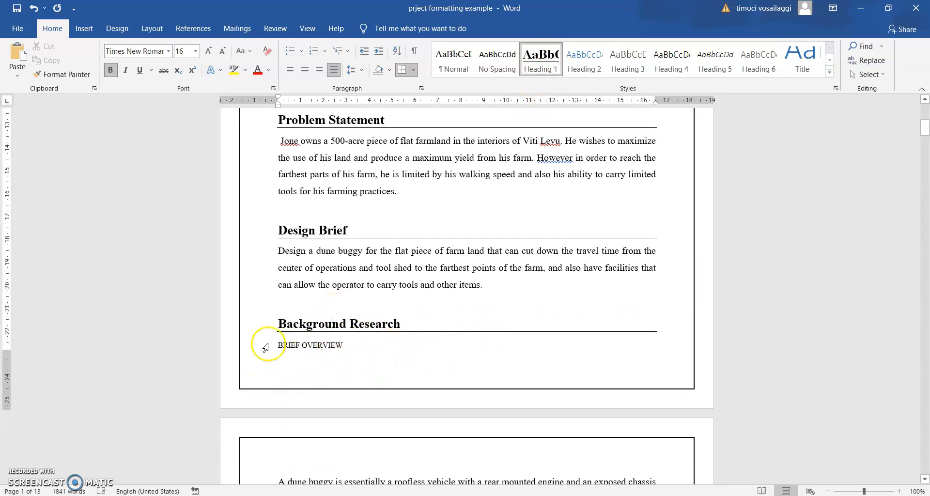
pyautogui.rightClick(589, 58)
pyautogui.click(600, 76)
pyautogui.click(685, 225)
pyautogui.click(673, 236)
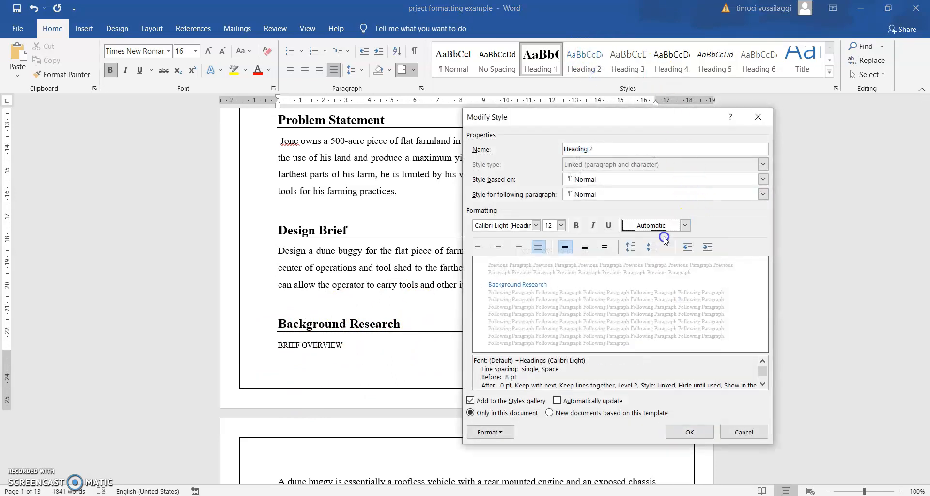
pyautogui.click(561, 226)
pyautogui.click(554, 276)
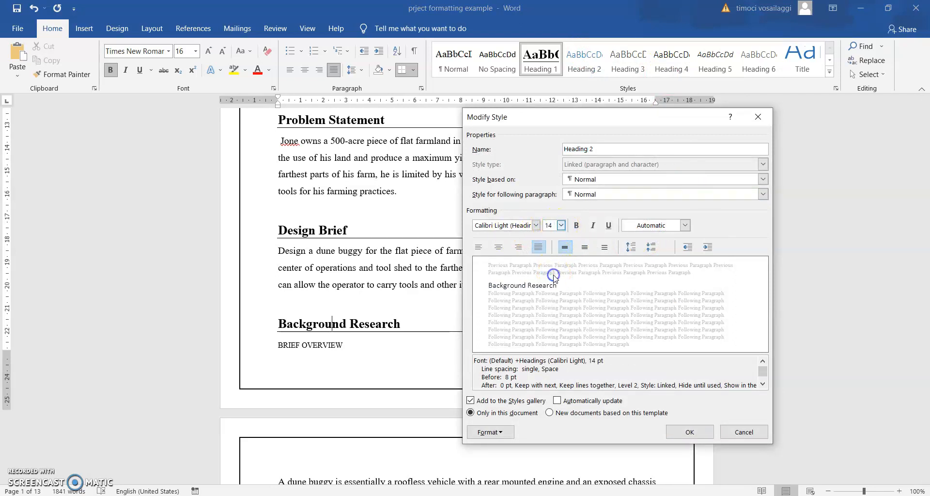
pyautogui.click(580, 227)
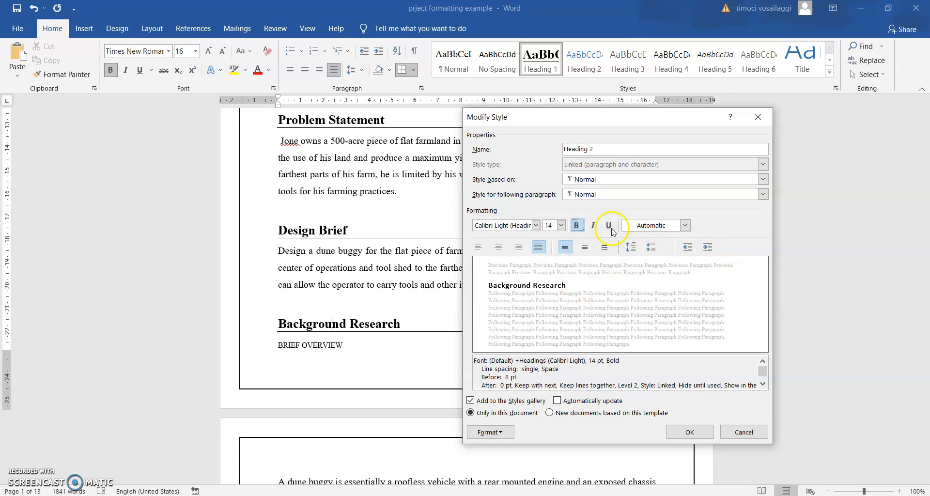
pyautogui.click(536, 225)
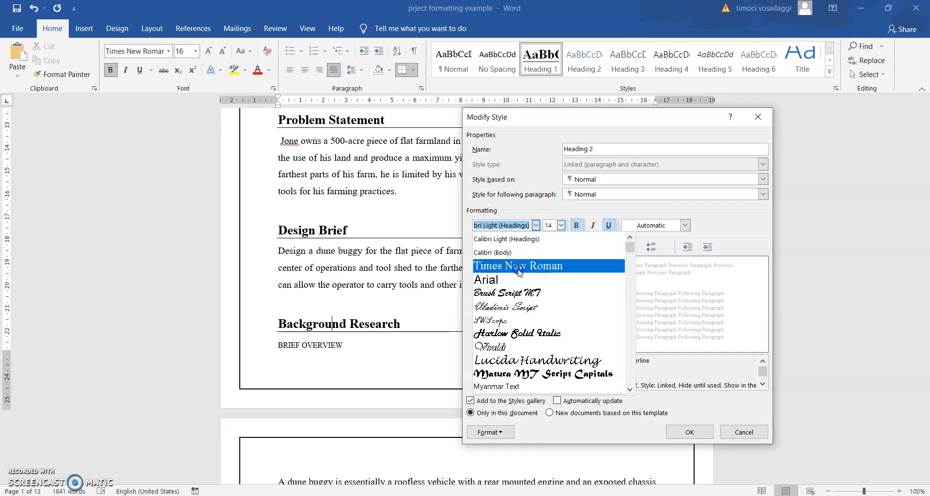
pyautogui.click(519, 266)
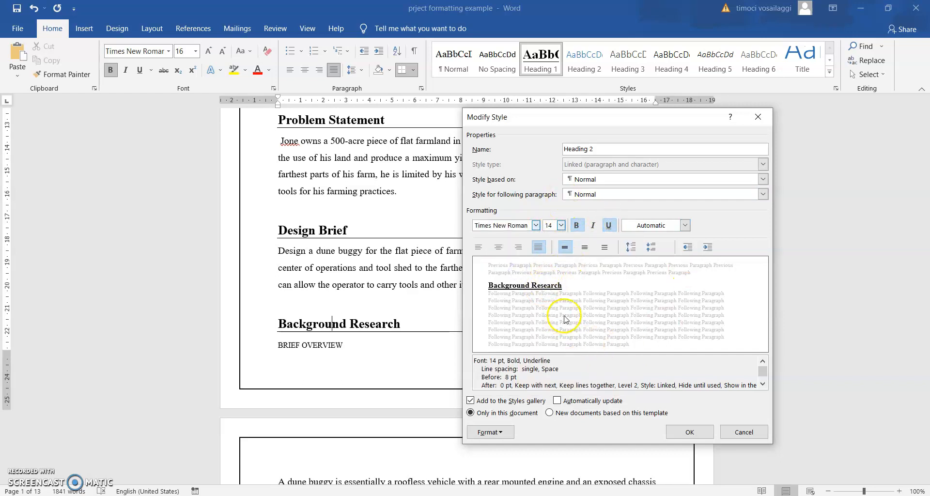
pyautogui.click(631, 249)
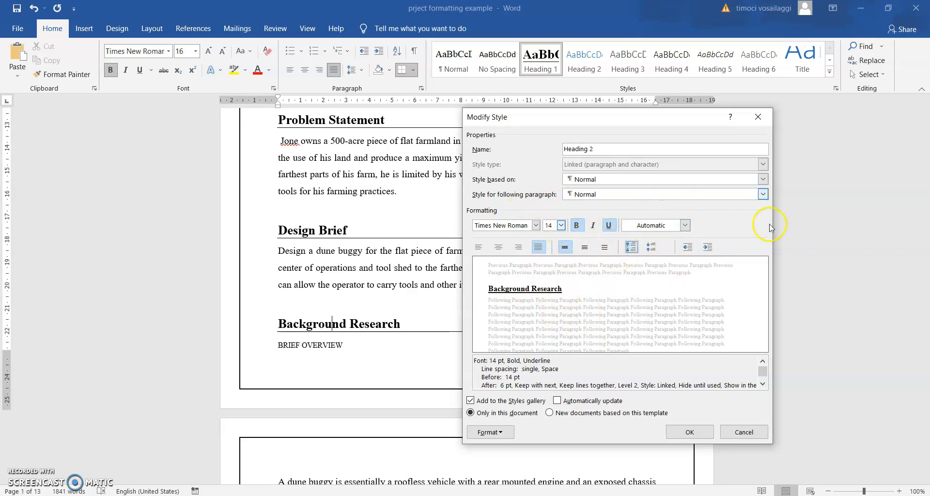
pyautogui.click(690, 432)
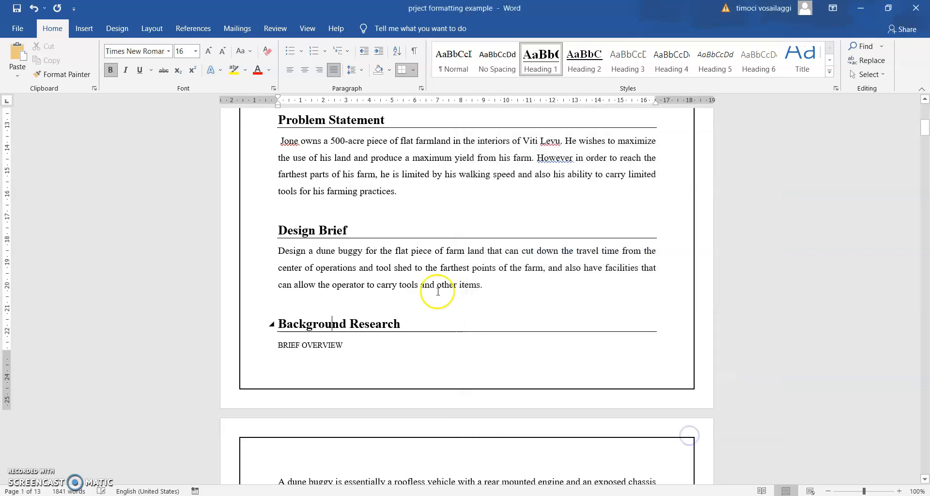
# Apply the Heading 2 style to the whole "BRIEF OVERVIEW" subheading under Background Research
pyautogui.scroll(-3, 426, 335)
pyautogui.click(324, 258)
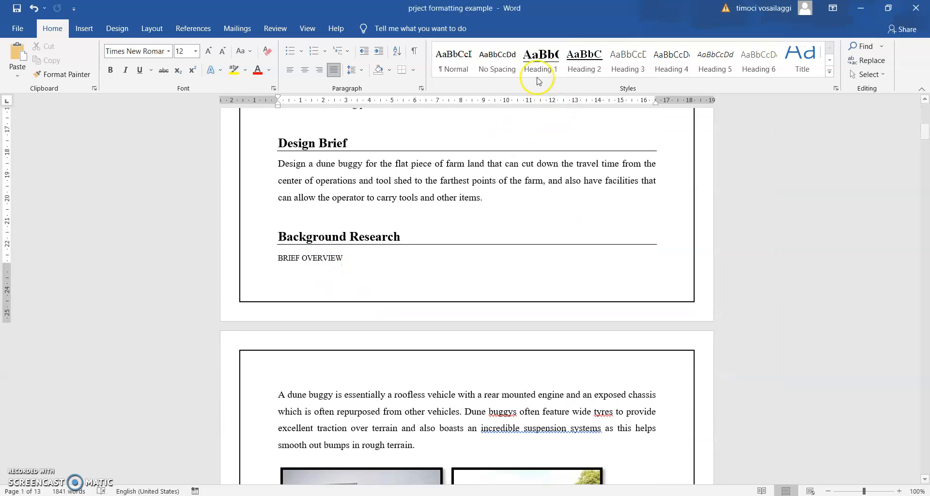
pyautogui.click(609, 62)
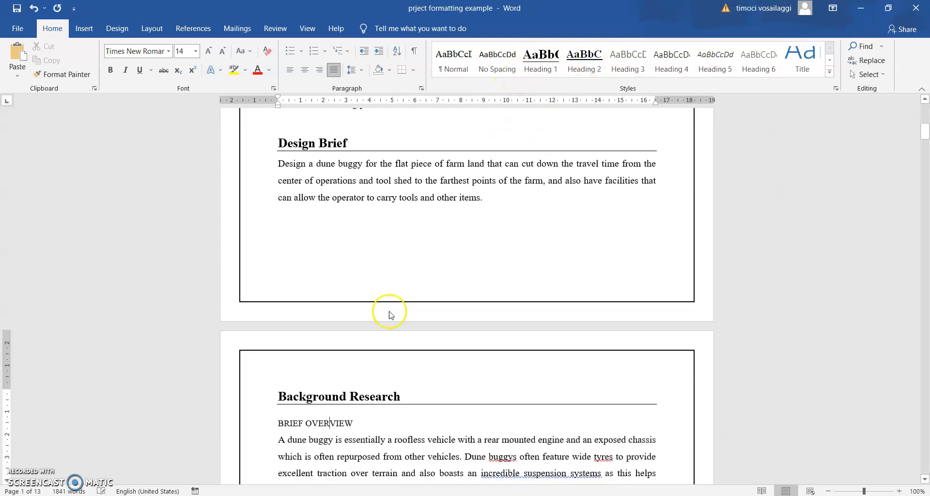
pyautogui.moveTo(361, 423); pyautogui.dragTo(276, 420)
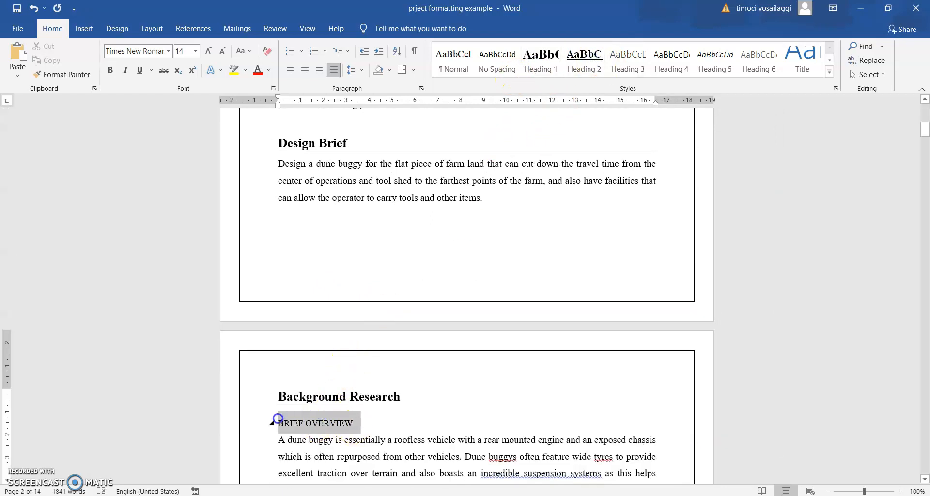
pyautogui.click(584, 61)
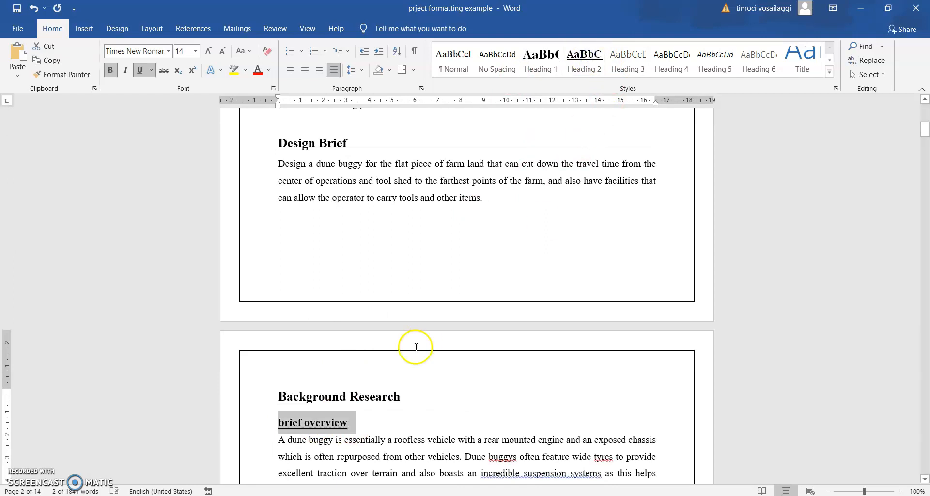
# Capitalize the initial letters of the overview subheading so it reads "Brief Overview"
pyautogui.scroll(-2, 420, 340)
pyautogui.scroll(-2, 361, 375)
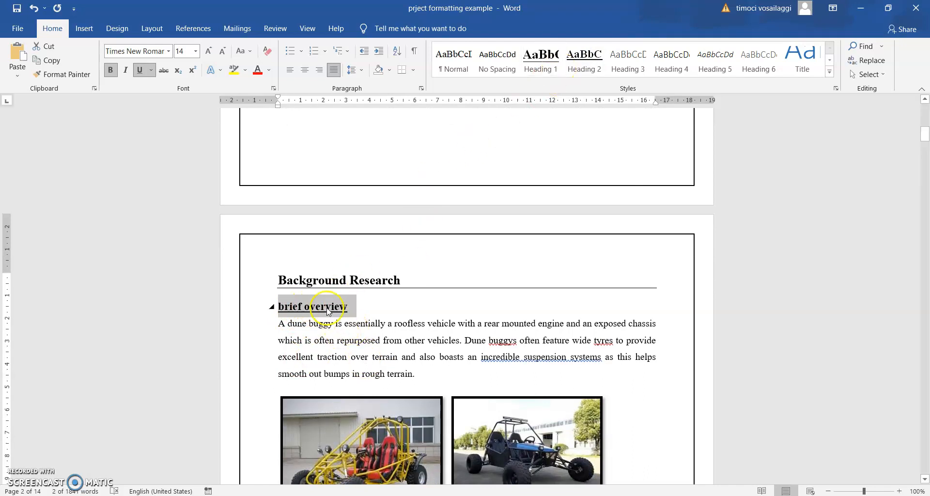
pyautogui.click(310, 310)
pyautogui.press('BackSpace')
pyautogui.write('O')
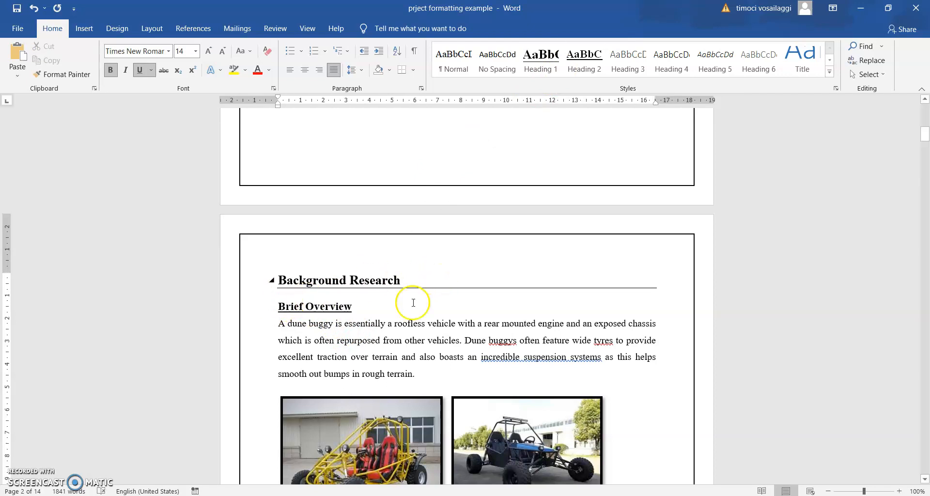
# Apply the Heading 2 style to the "HISTORY" subheading below the buggy pictures and retype its initial so it reads "History"
pyautogui.scroll(-5, 424, 309)
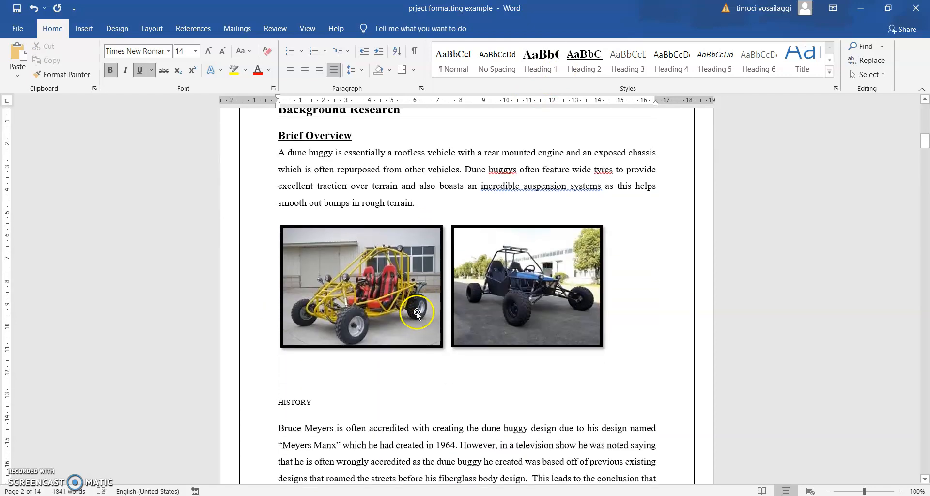
pyautogui.click(259, 301)
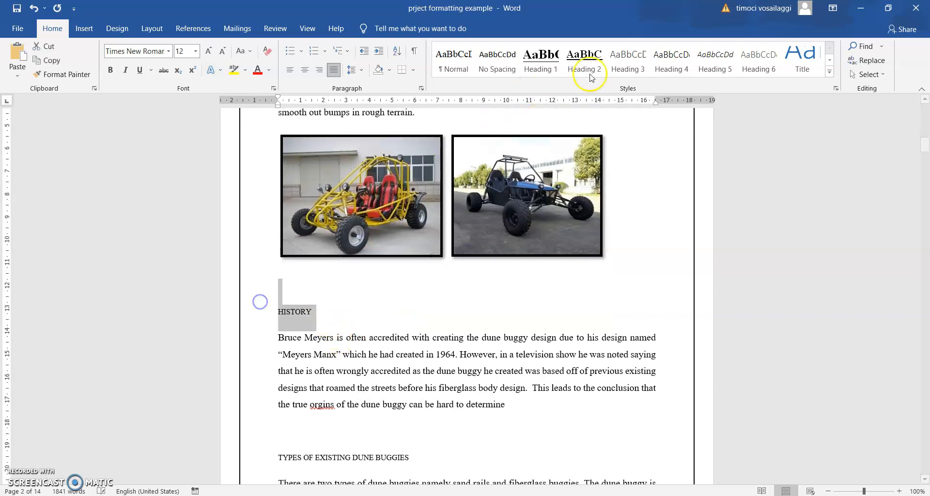
pyautogui.click(585, 60)
pyautogui.click(585, 61)
pyautogui.click(283, 314)
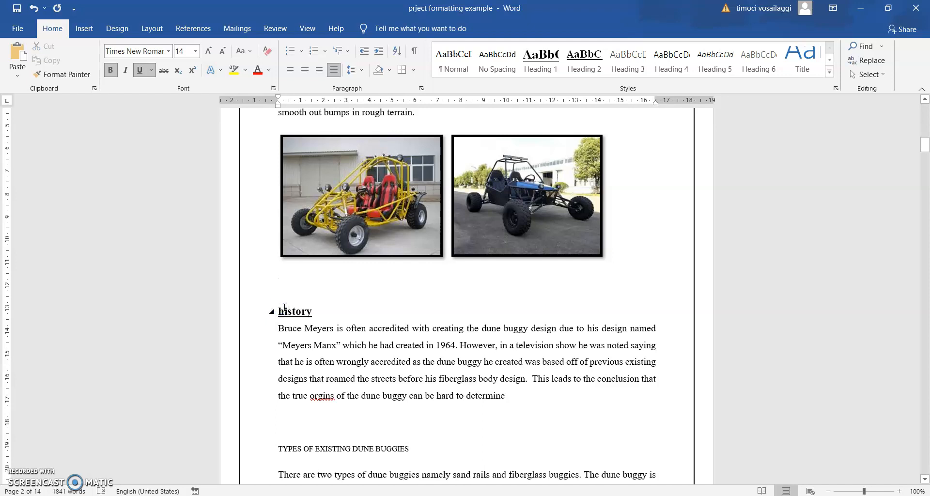
pyautogui.write('H')
# Set the report's page size to A4 (21 cm x 29.7 cm)
pyautogui.scroll(-1, 416, 301)
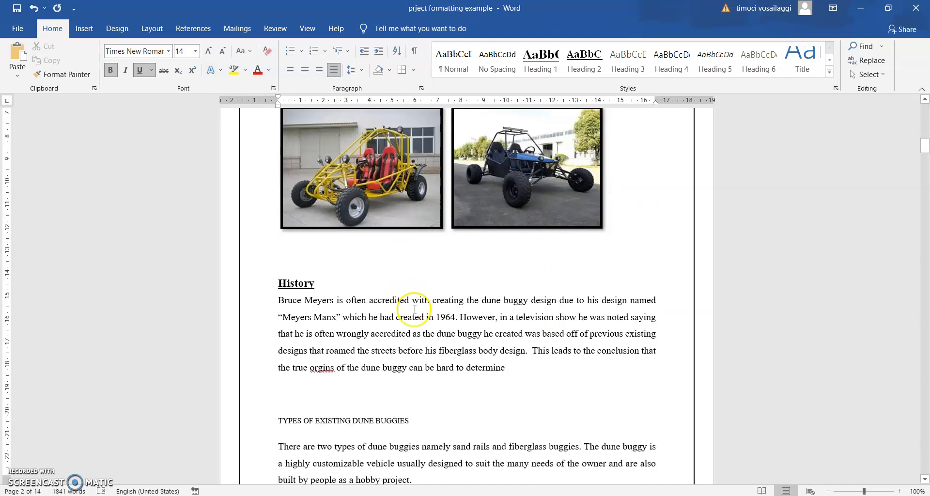
pyautogui.scroll(-7, 416, 301)
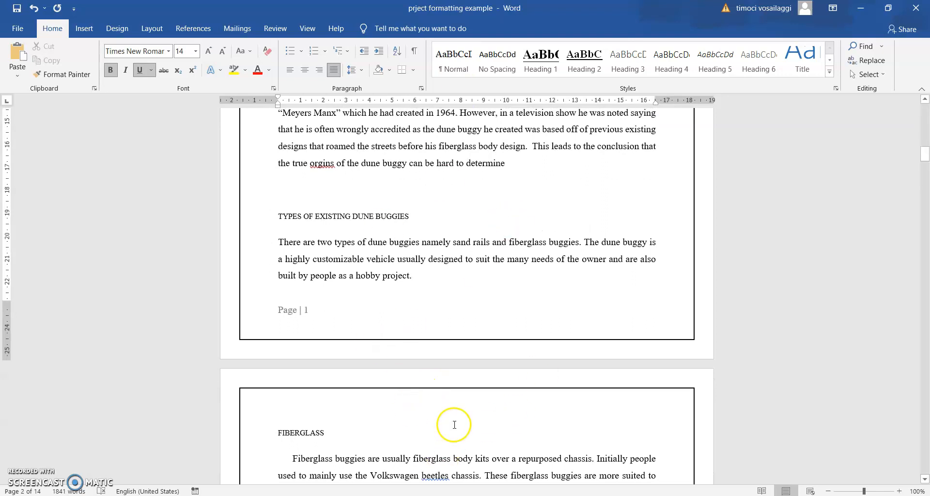
pyautogui.scroll(20, 454, 425)
pyautogui.scroll(7, 452, 427)
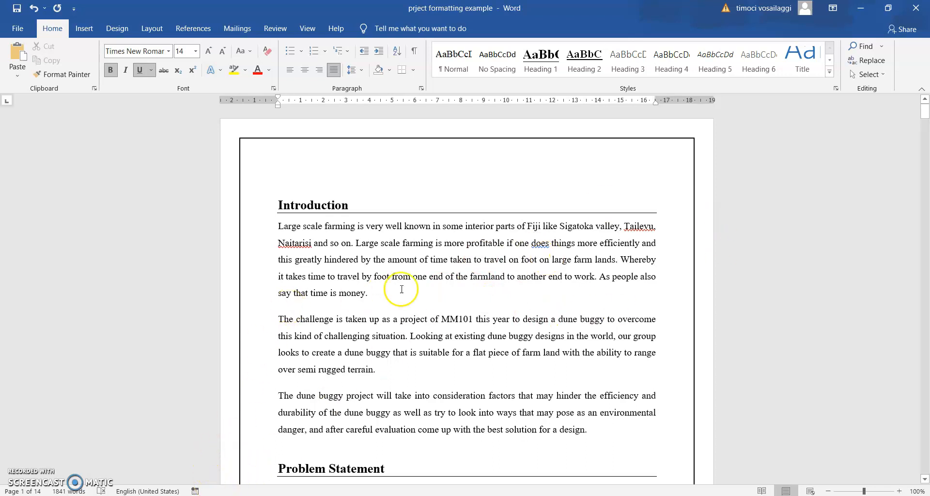
pyautogui.scroll(-3, 477, 282)
pyautogui.scroll(3, 479, 278)
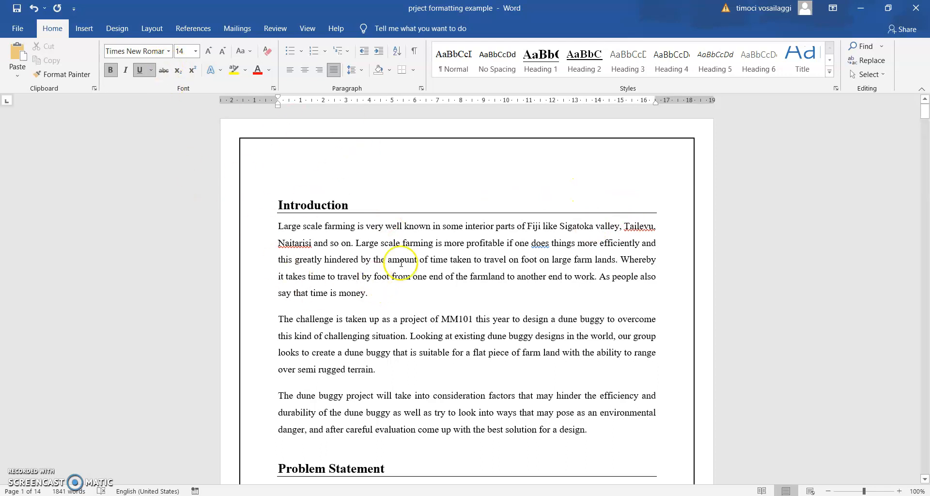
pyautogui.click(149, 28)
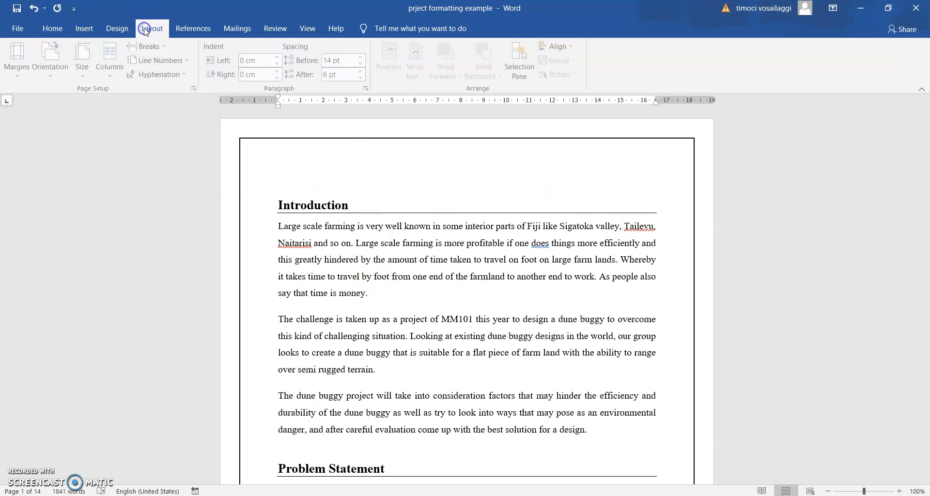
pyautogui.click(89, 72)
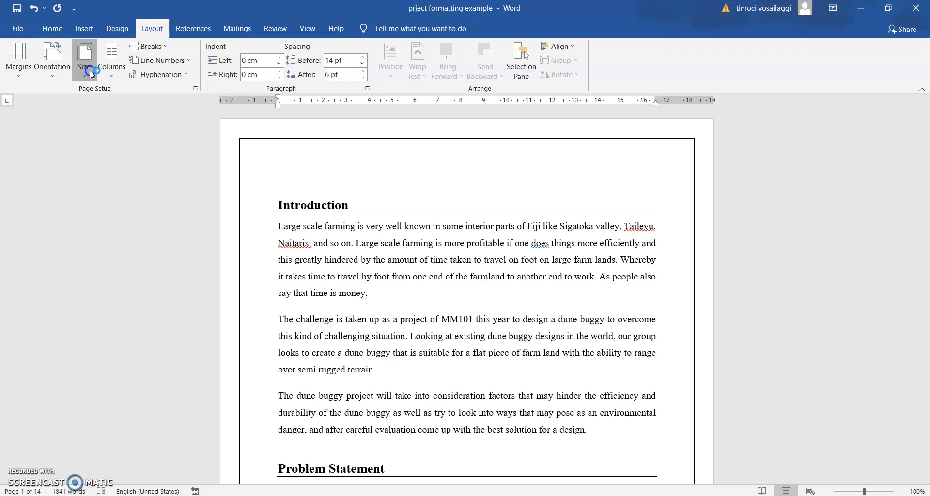
pyautogui.click(107, 94)
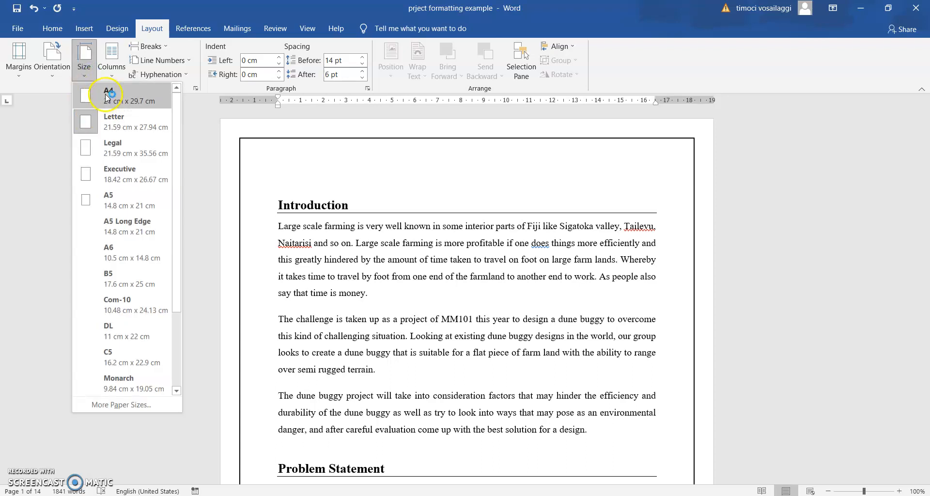
pyautogui.scroll(5, 406, 297)
pyautogui.scroll(8, 405, 297)
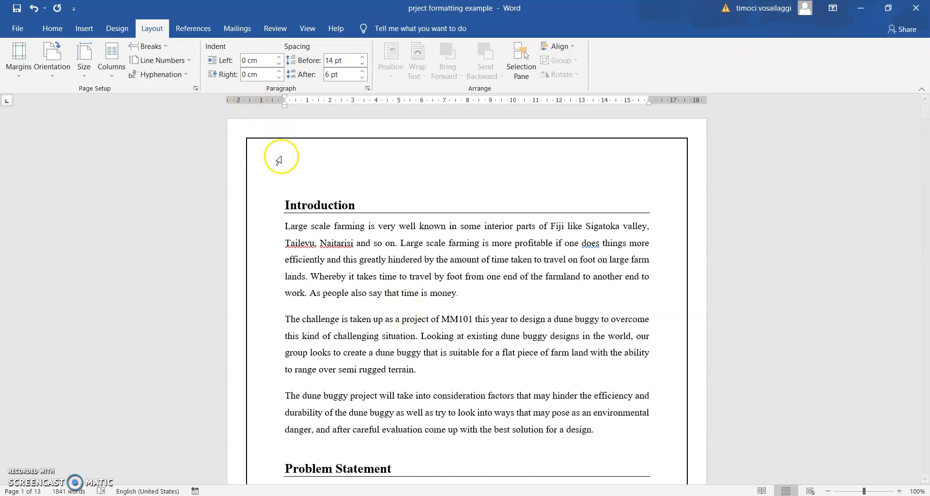
pyautogui.click(291, 171)
pyautogui.click(270, 173)
pyautogui.click(258, 172)
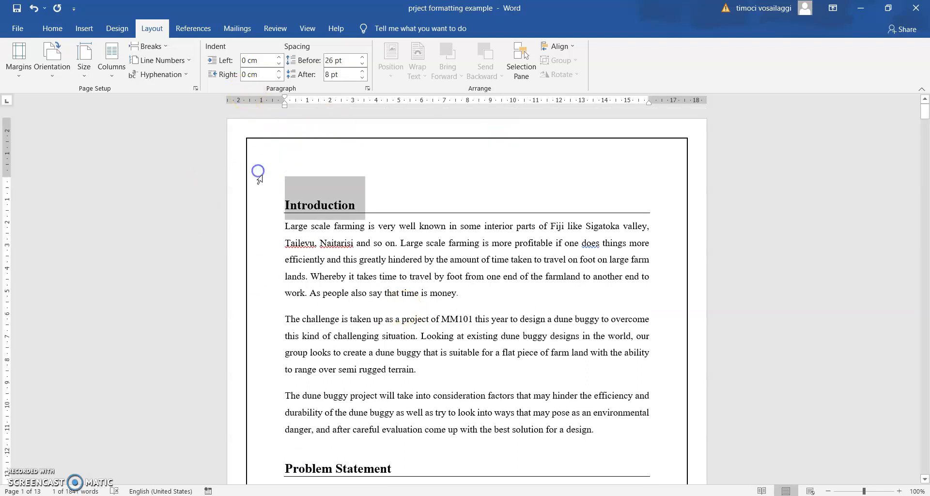
pyautogui.click(395, 205)
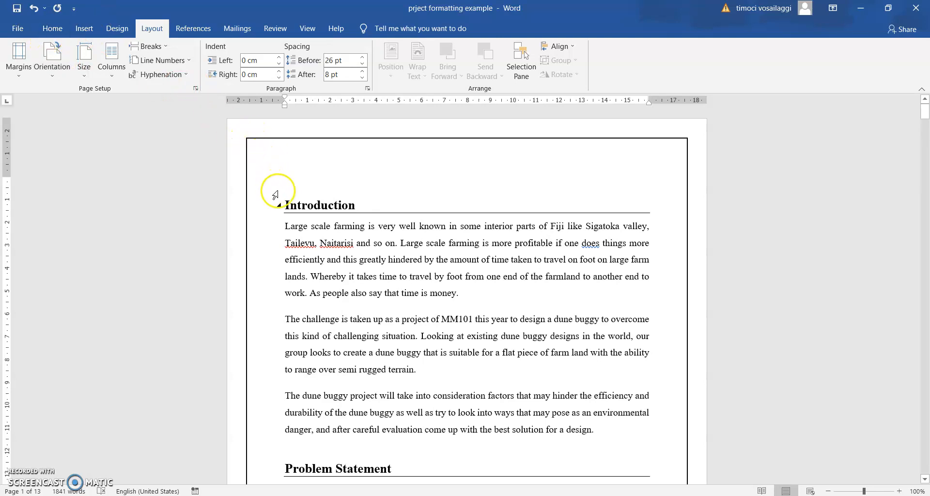
# Remove the box page border from the whole document by setting the page border to None
pyautogui.moveTo(285, 204); pyautogui.dragTo(533, 492)
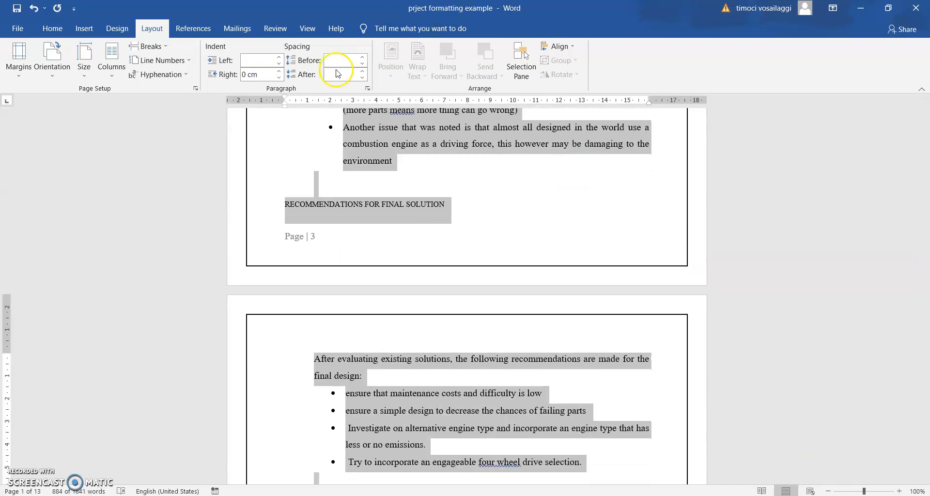
pyautogui.click(126, 30)
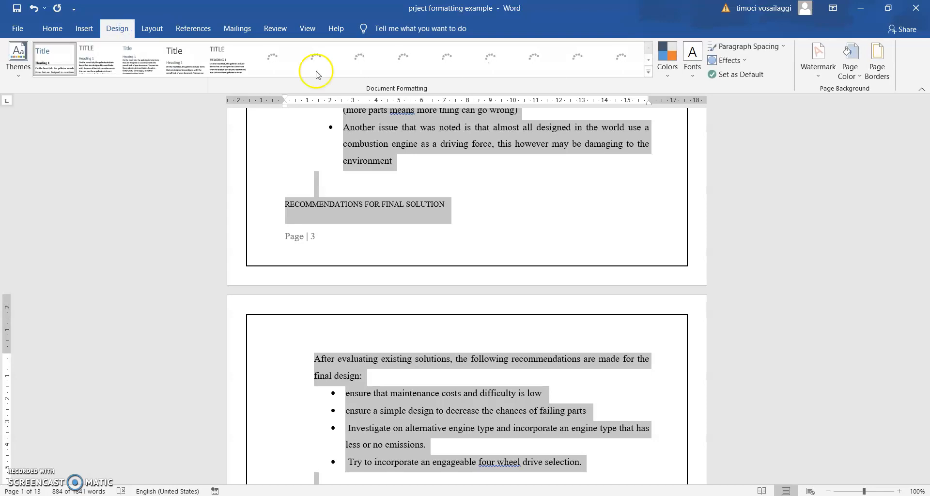
pyautogui.click(876, 62)
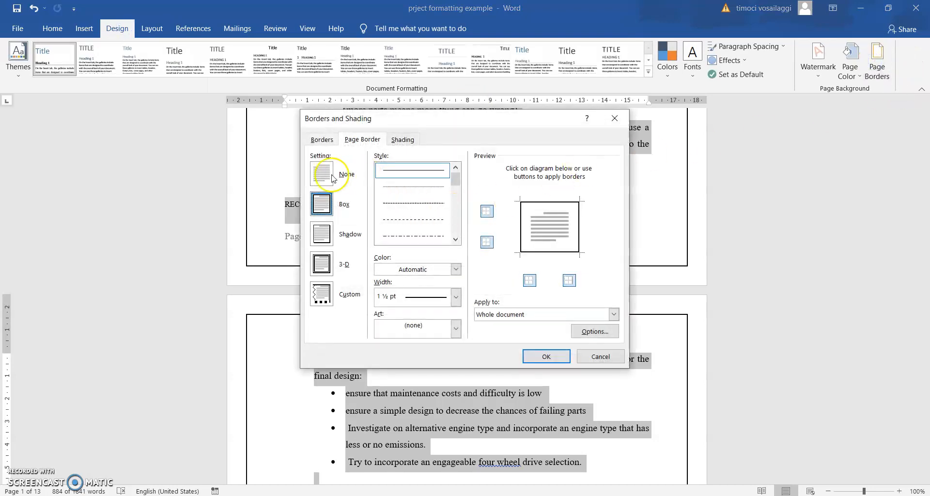
pyautogui.click(322, 174)
pyautogui.click(547, 357)
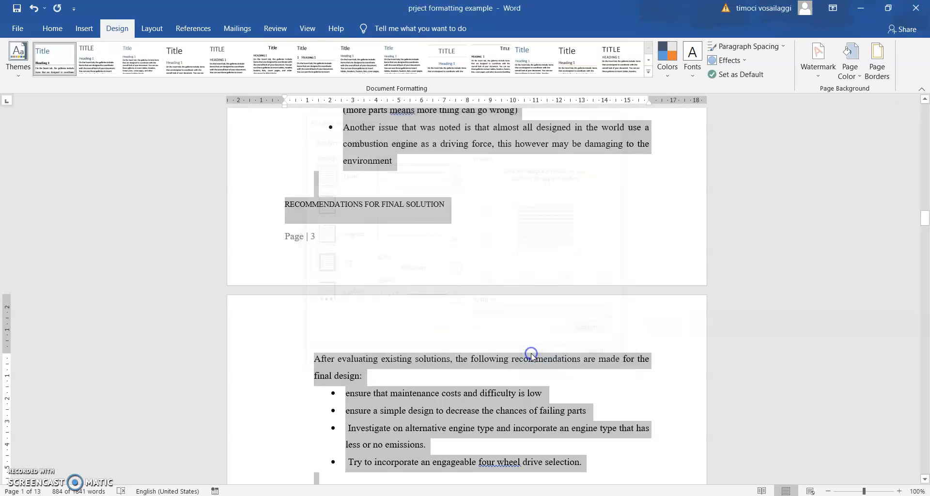
pyautogui.scroll(-5, 516, 323)
pyautogui.scroll(-10, 516, 323)
pyautogui.scroll(10, 512, 321)
pyautogui.moveTo(926, 238); pyautogui.dragTo(926, 112)
pyautogui.click(525, 176)
# Insert a page break after the last Introduction paragraph so the Problem Statement section starts on a new page
pyautogui.scroll(-5, 364, 187)
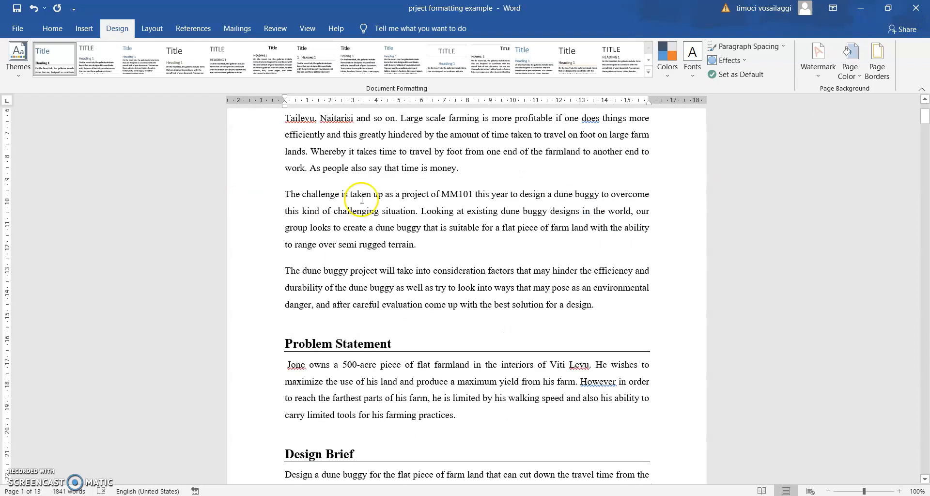
pyautogui.scroll(3, 387, 288)
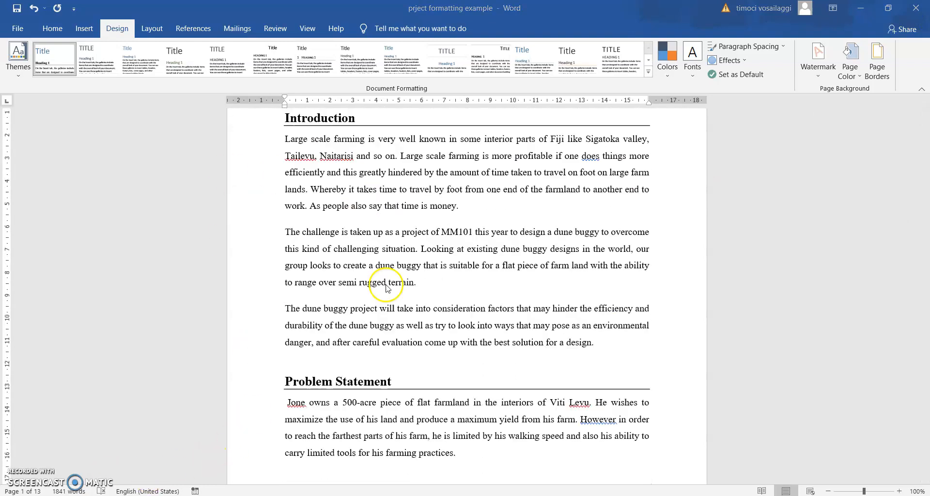
pyautogui.scroll(2, 270, 238)
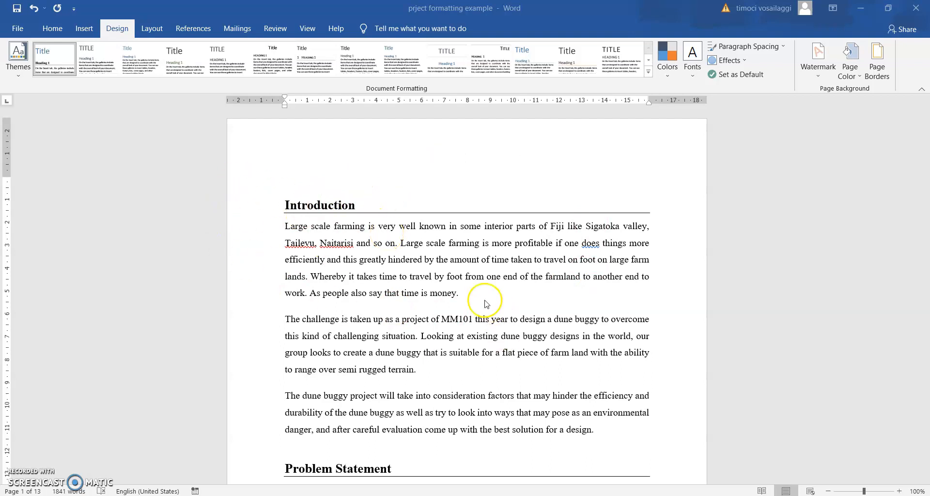
pyautogui.scroll(-4, 485, 298)
pyautogui.scroll(-4, 475, 295)
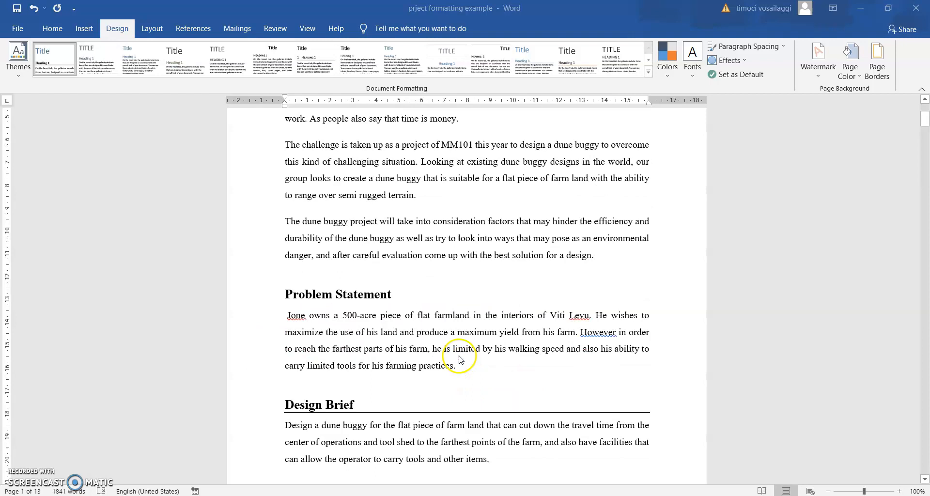
pyautogui.scroll(3, 365, 311)
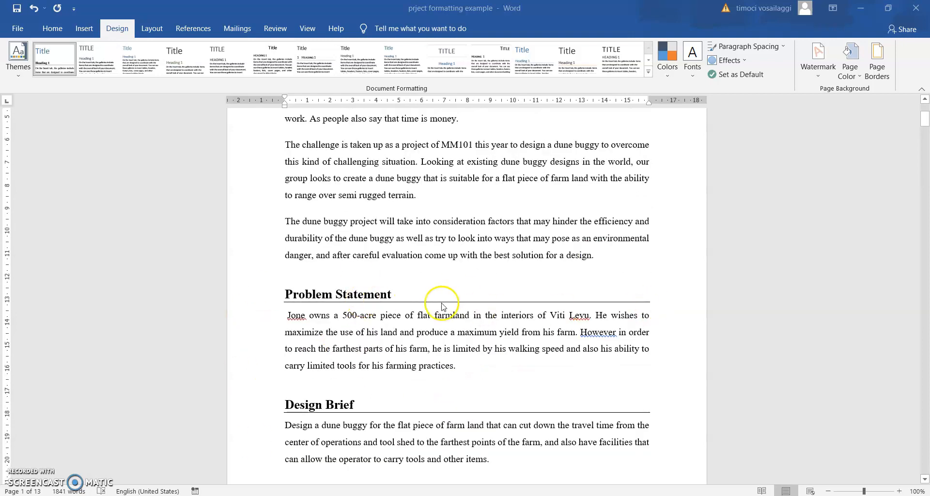
pyautogui.click(599, 261)
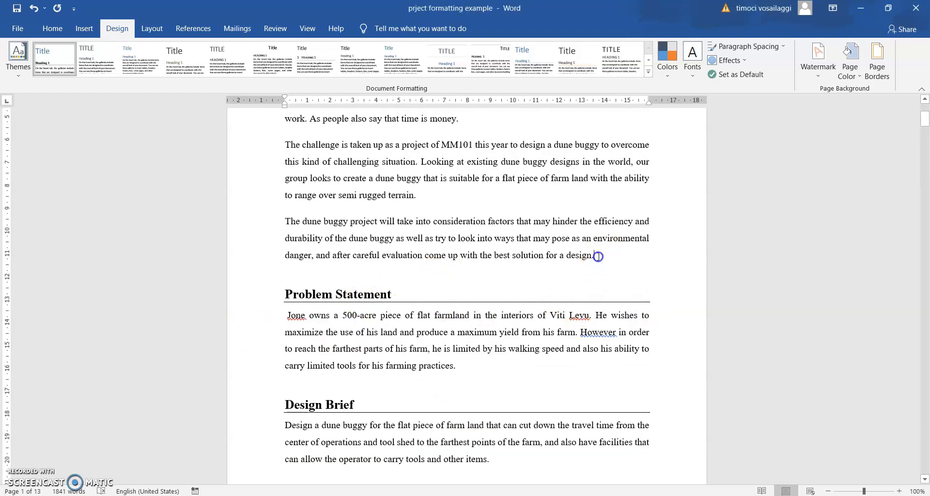
pyautogui.scroll(4, 413, 159)
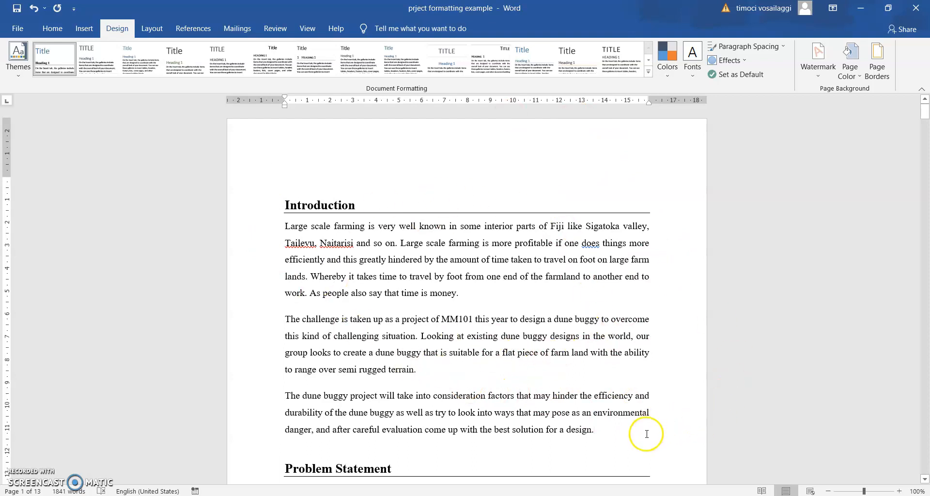
pyautogui.click(85, 28)
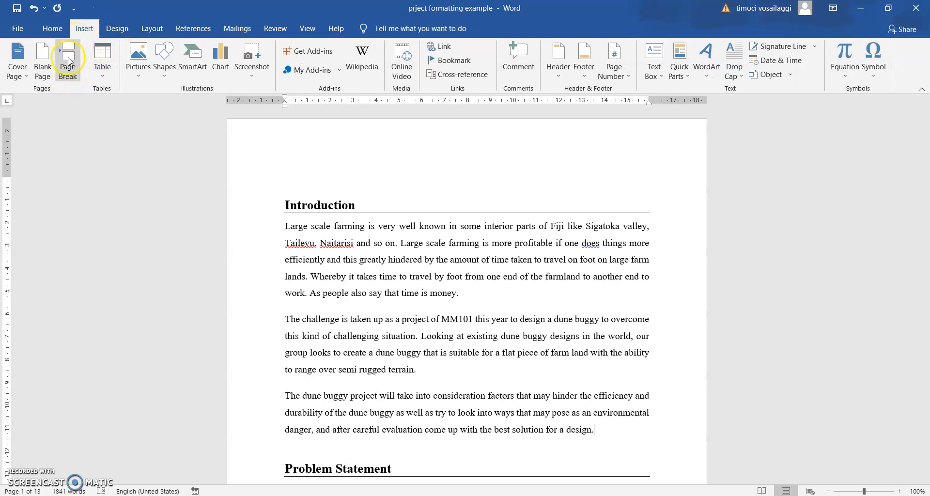
pyautogui.click(151, 29)
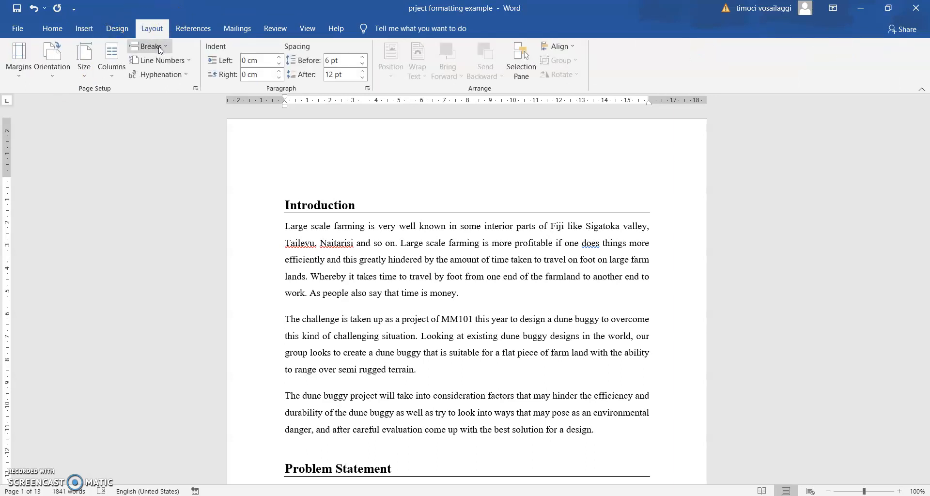
pyautogui.click(162, 47)
pyautogui.click(195, 88)
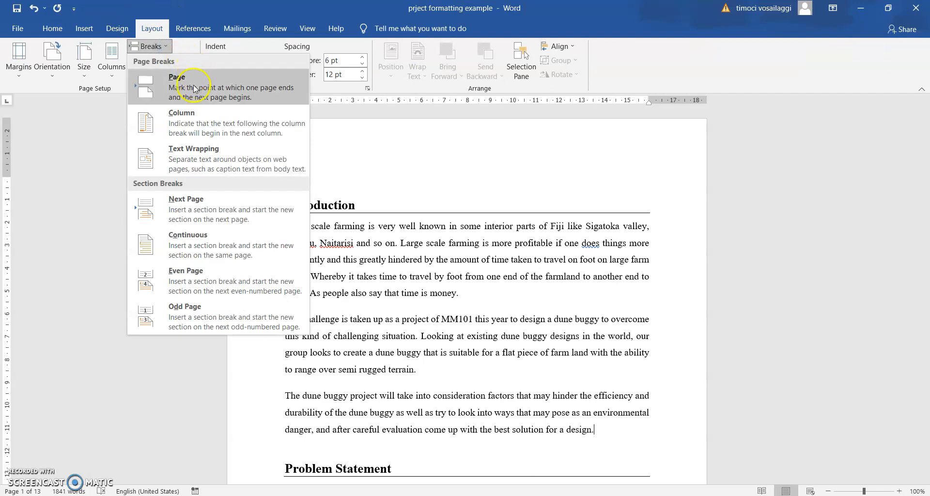
pyautogui.click(164, 88)
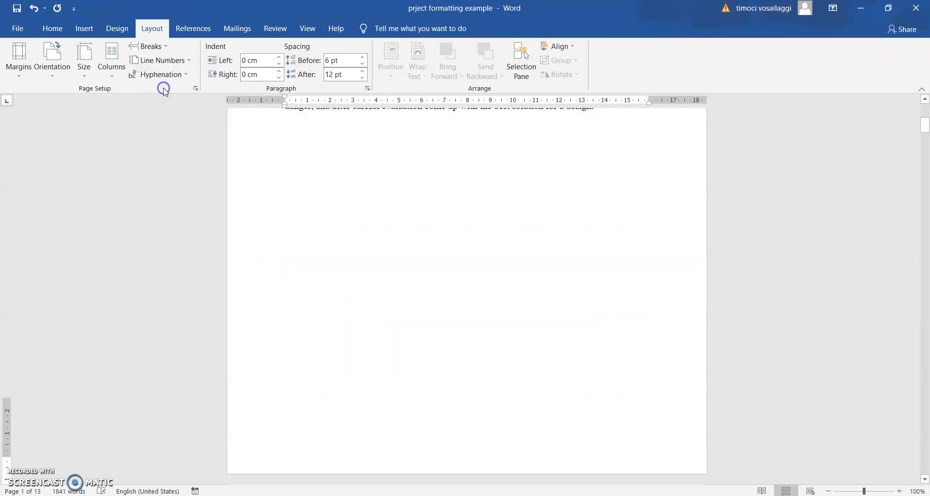
# Delete the blank line above the Problem Statement heading on its new page
pyautogui.scroll(3, 465, 184)
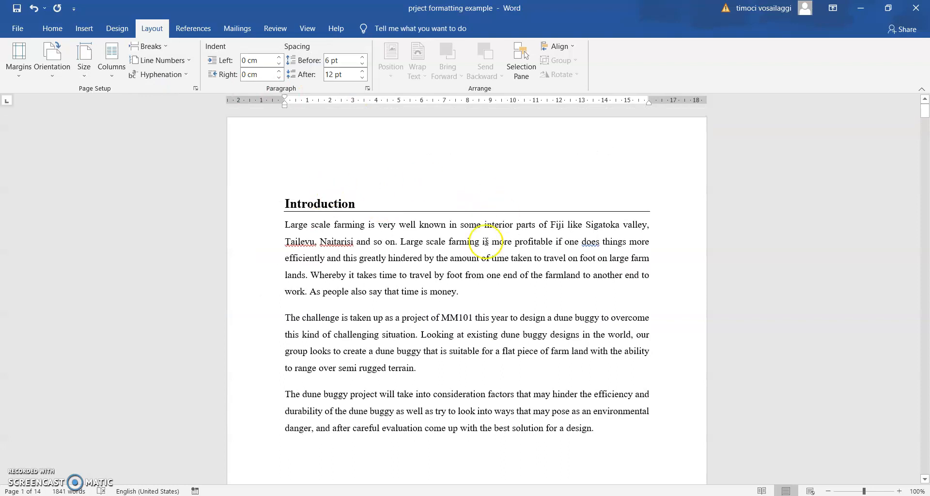
pyautogui.scroll(-10, 394, 151)
pyautogui.scroll(2, 320, 139)
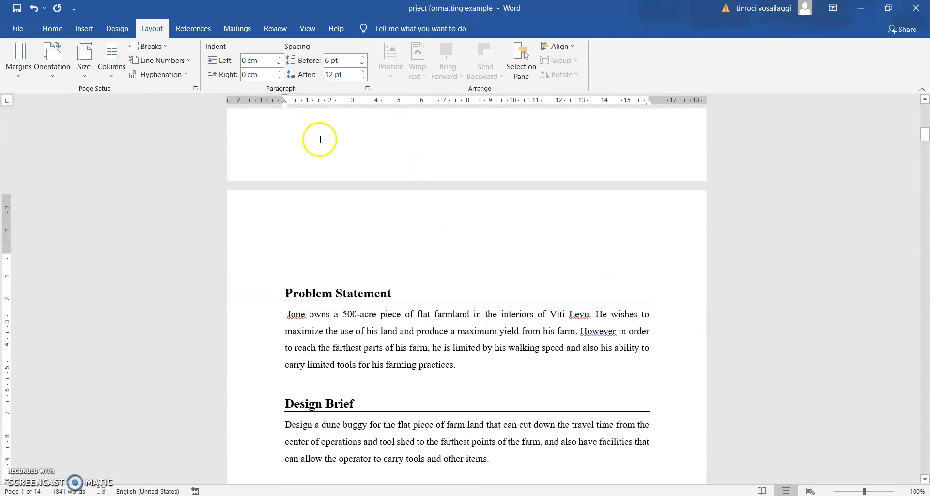
pyautogui.press('Delete')
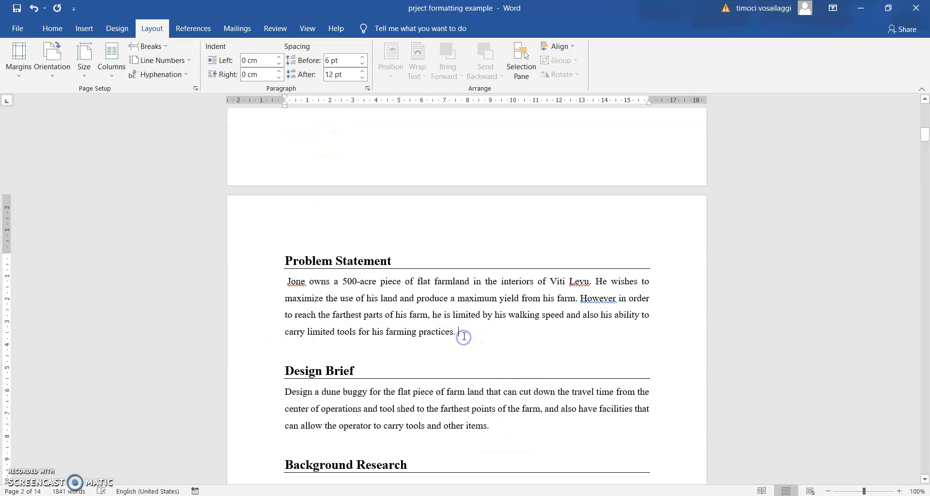
# Insert a page break after the Problem Statement paragraph and remove the blank line above the Design Brief heading
pyautogui.click(148, 46)
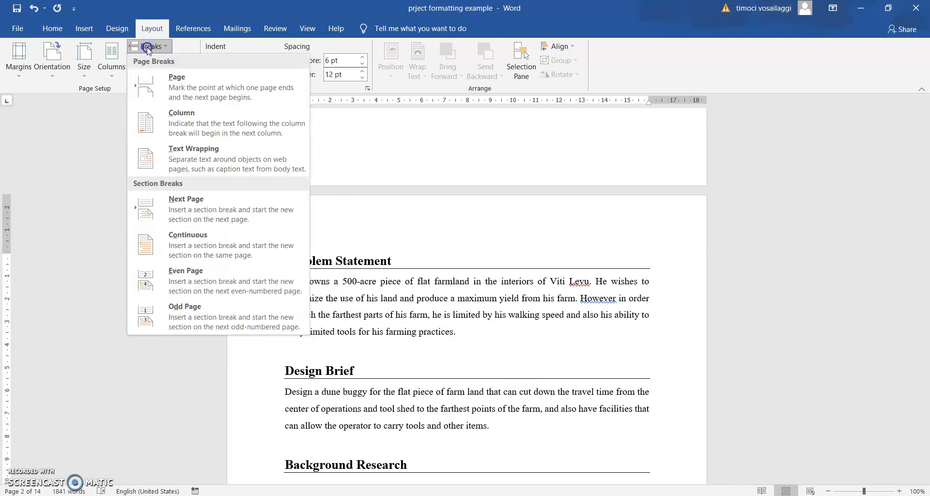
pyautogui.click(172, 82)
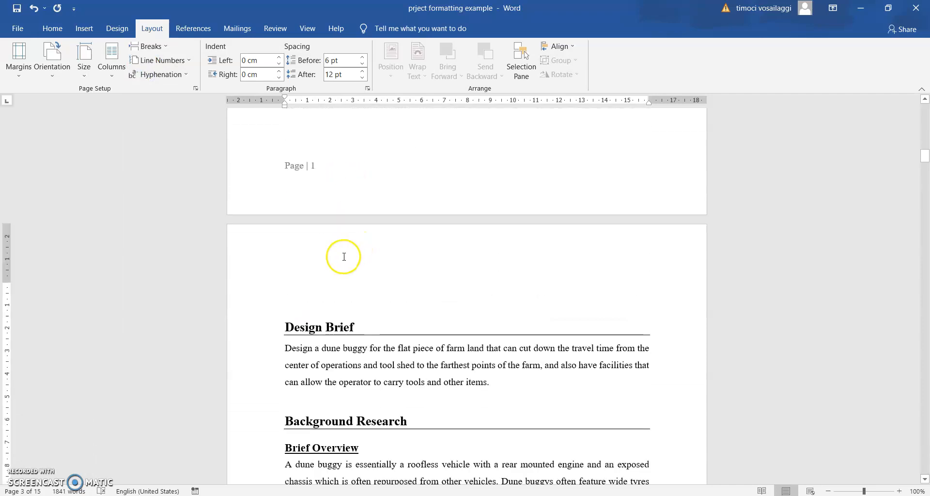
pyautogui.scroll(10, 344, 257)
pyautogui.scroll(-5, 344, 256)
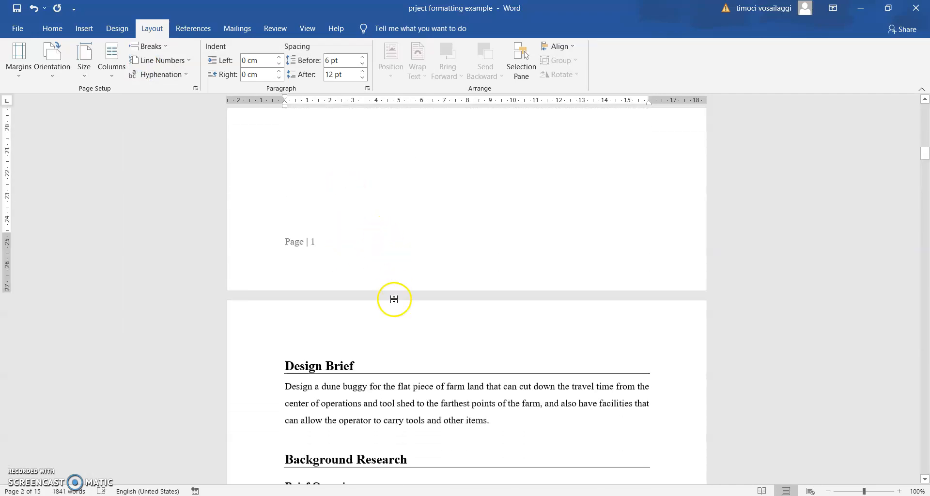
# Insert a page break after the Design Brief paragraph and remove the blank line above the Background Research heading
pyautogui.click(490, 415)
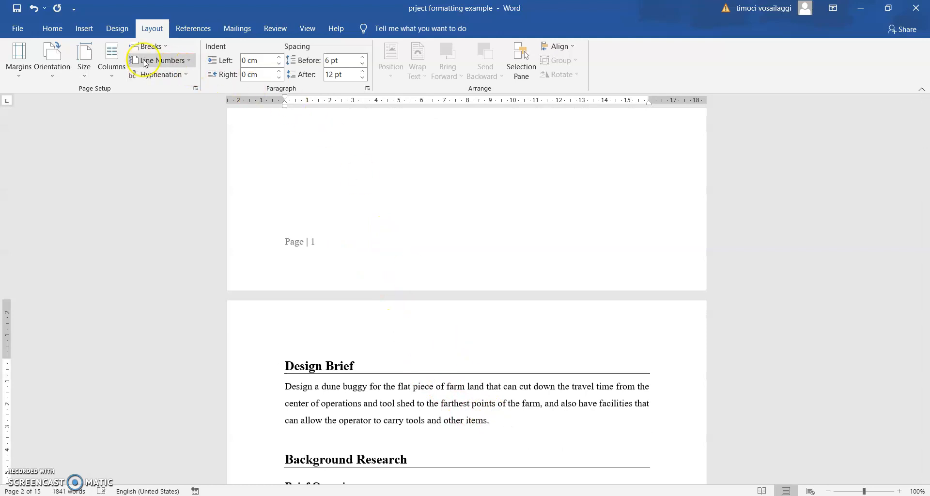
pyautogui.click(148, 52)
pyautogui.click(145, 80)
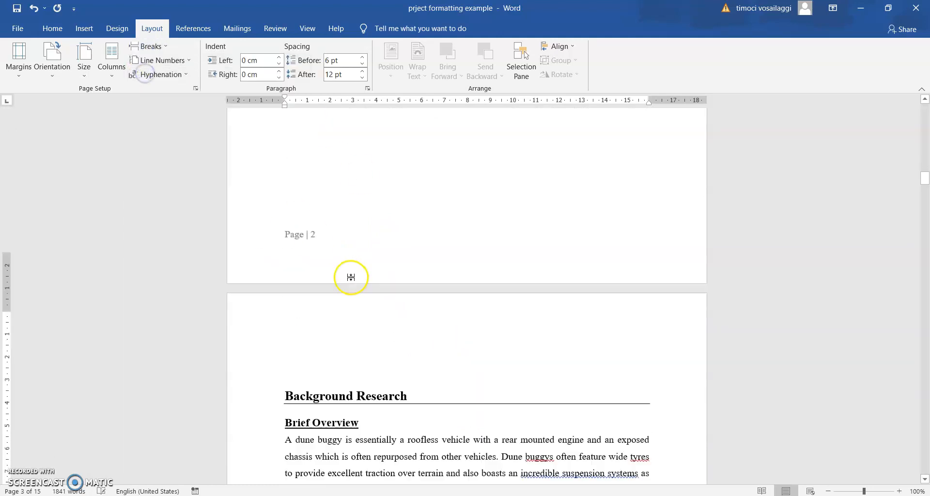
pyautogui.scroll(-2, 352, 281)
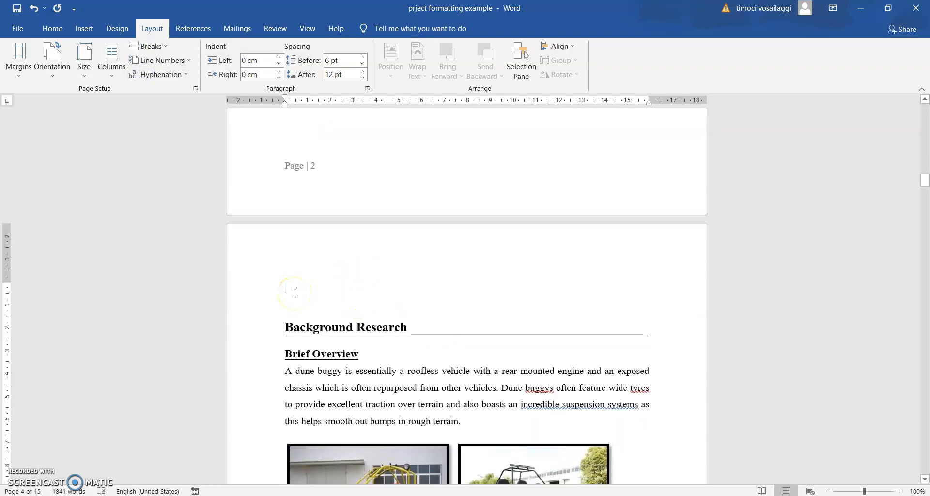
pyautogui.press('Delete')
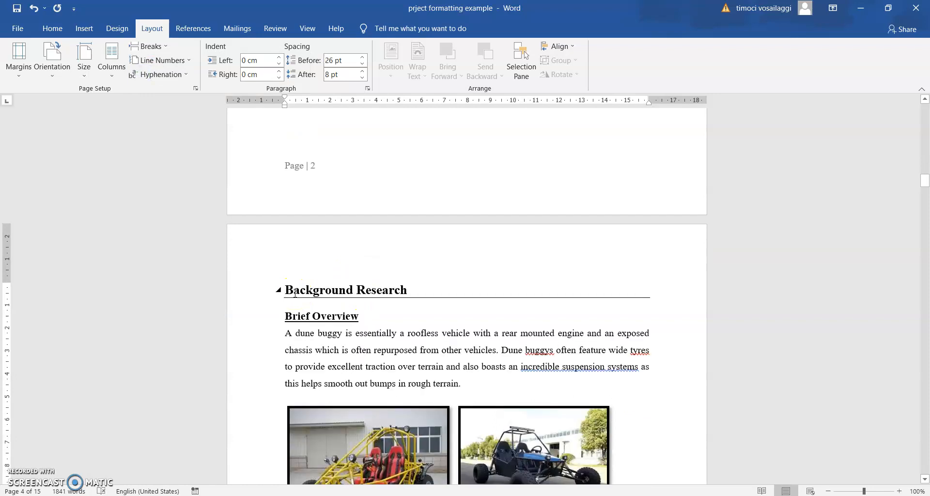
# Set the page numbering format to start at 1
pyautogui.scroll(-10, 482, 303)
pyautogui.scroll(3, 309, 306)
pyautogui.scroll(18, 633, 330)
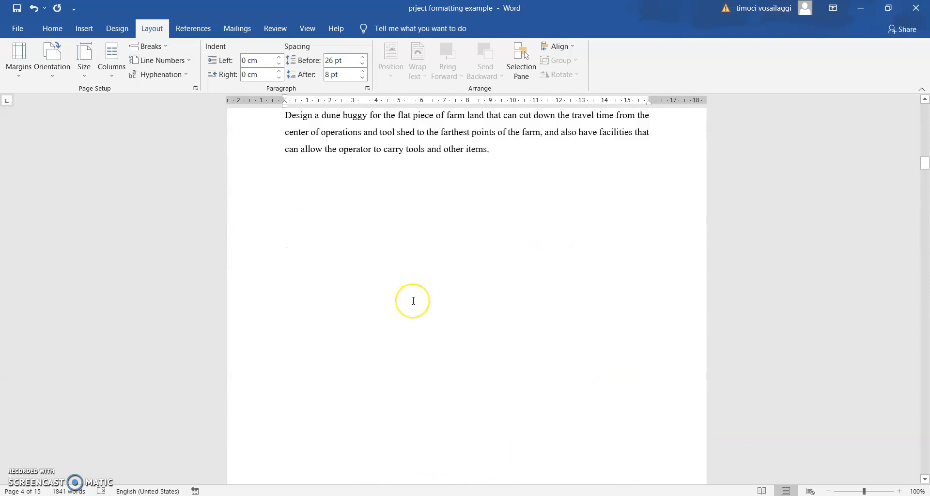
pyautogui.scroll(10, 378, 270)
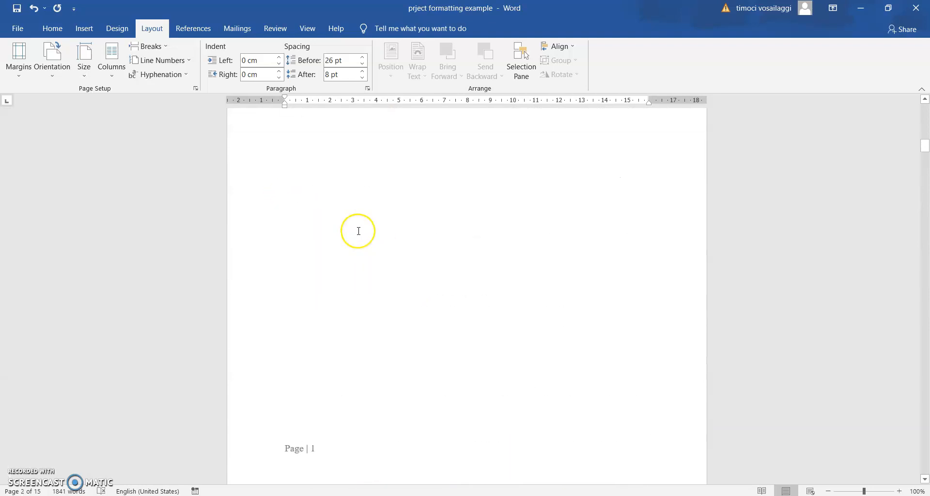
pyautogui.scroll(10, 359, 232)
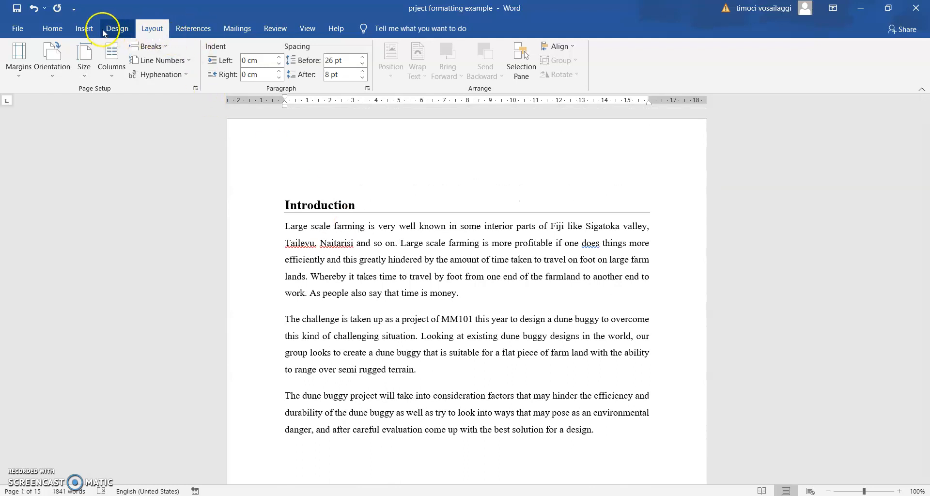
pyautogui.click(84, 28)
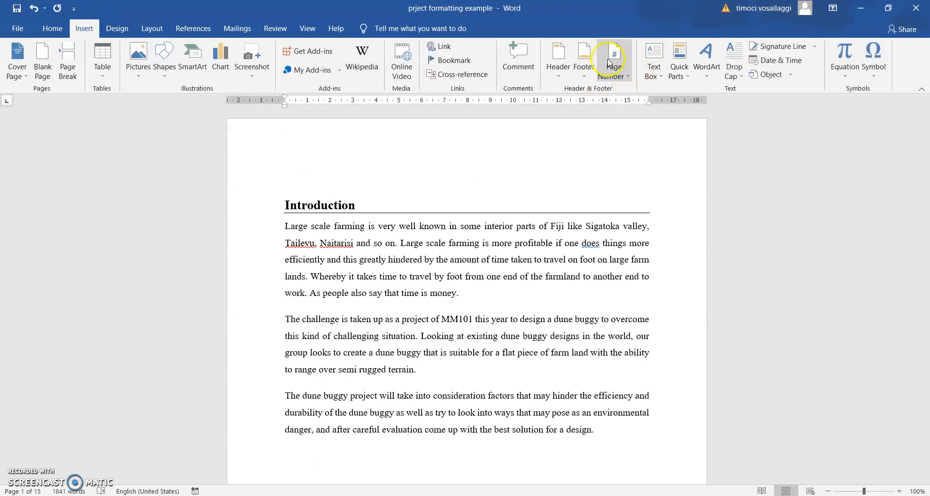
pyautogui.click(621, 75)
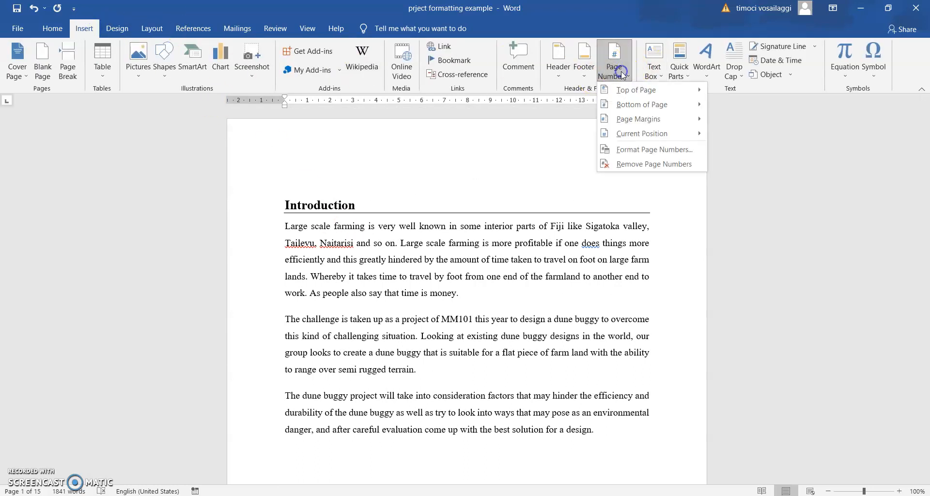
pyautogui.click(625, 159)
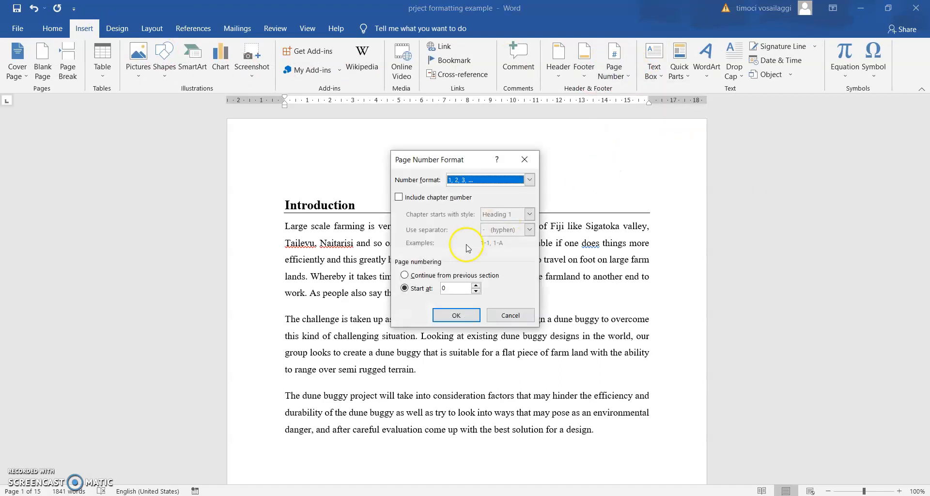
pyautogui.click(441, 289)
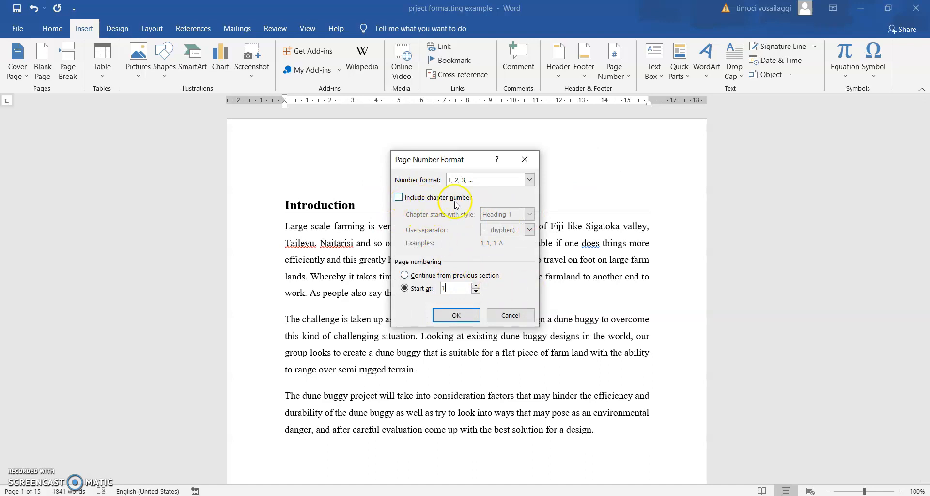
pyautogui.click(451, 317)
# Check the footer page numbers across the Introduction, Problem Statement and Design Brief pages
pyautogui.scroll(20, 450, 317)
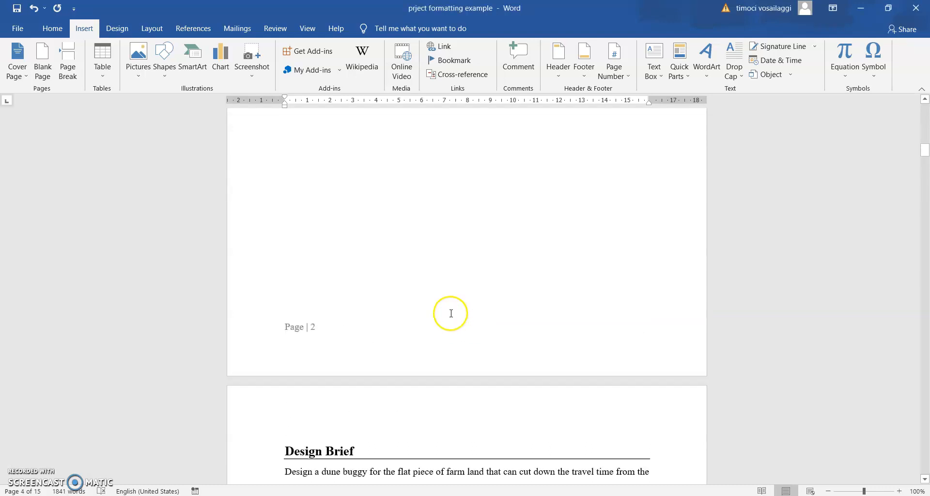
pyautogui.scroll(5, 434, 336)
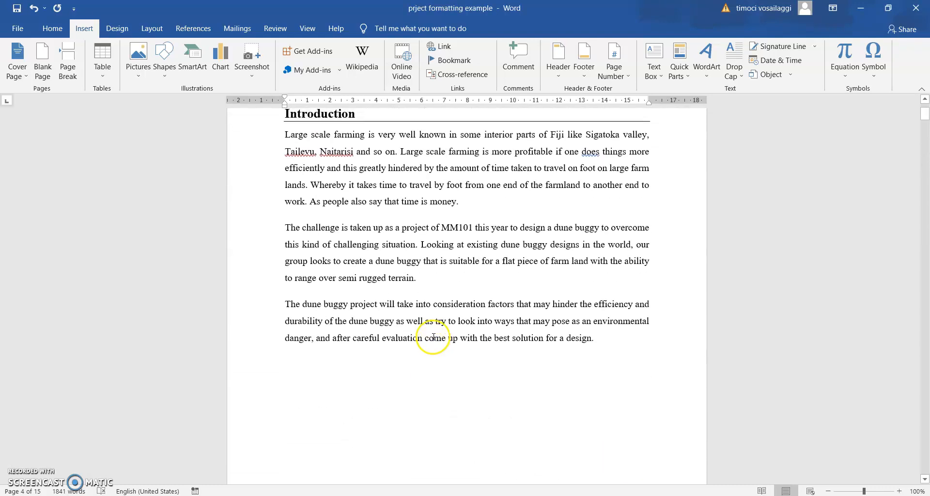
pyautogui.scroll(-15, 415, 316)
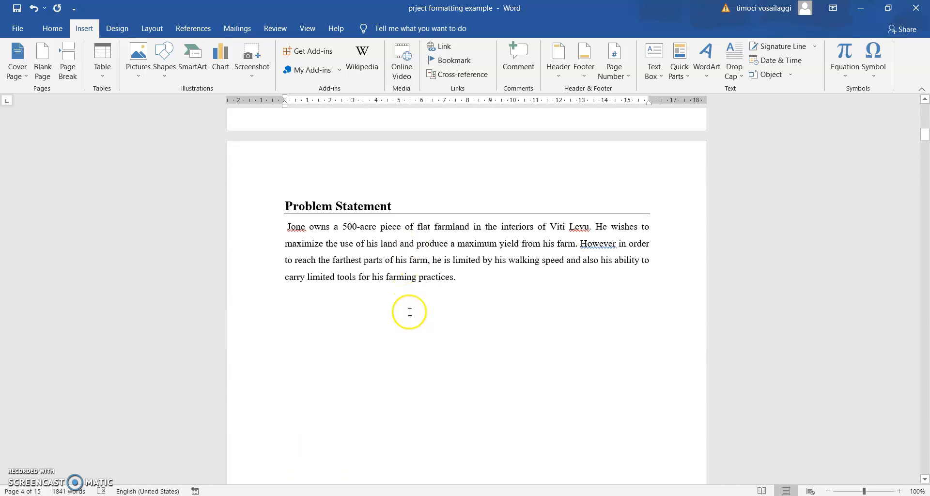
pyautogui.scroll(12, 387, 303)
pyautogui.scroll(4, 319, 218)
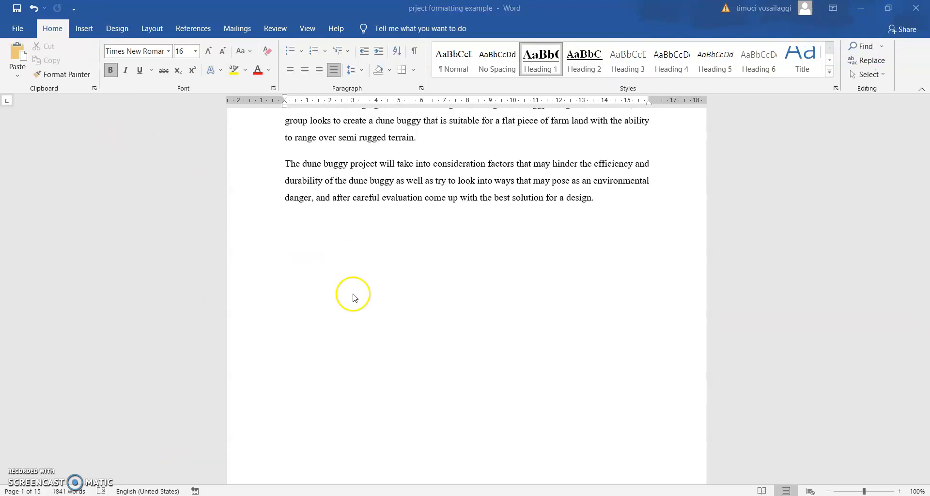
pyautogui.scroll(-5, 355, 294)
pyautogui.scroll(5, 347, 303)
pyautogui.scroll(-8, 337, 315)
pyautogui.scroll(-5, 337, 324)
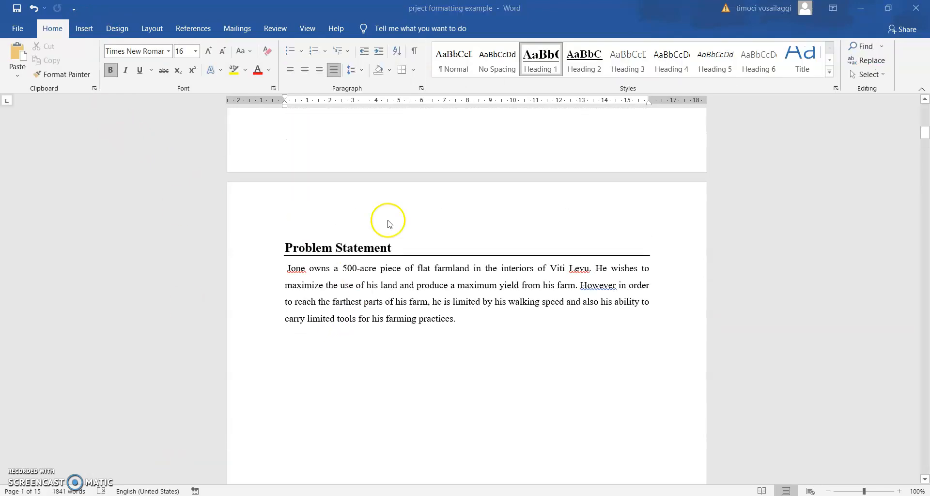
# Open the footer for editing and turn off Different First Page so the Introduction page also carries the footer
pyautogui.click(84, 28)
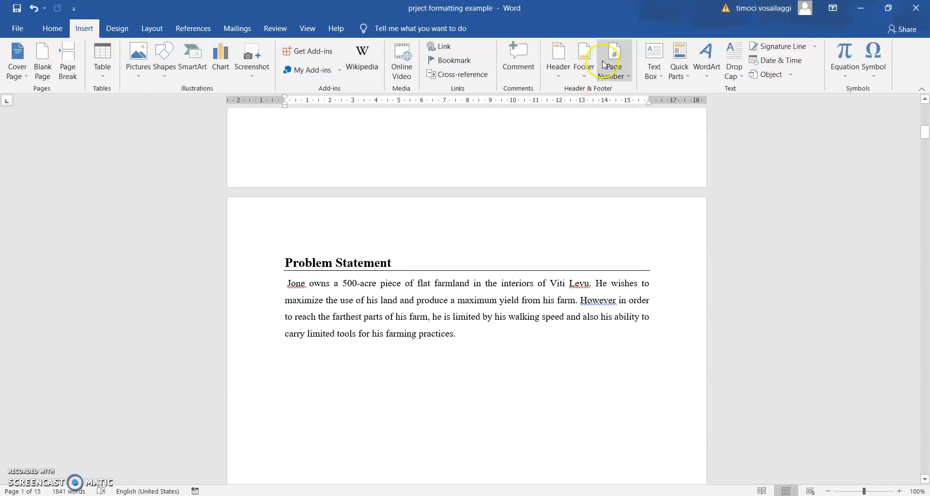
pyautogui.click(591, 75)
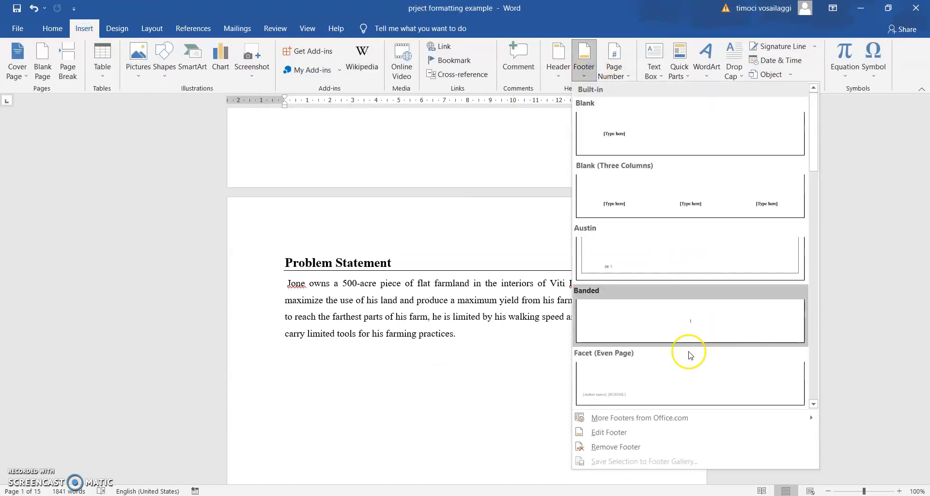
pyautogui.click(630, 435)
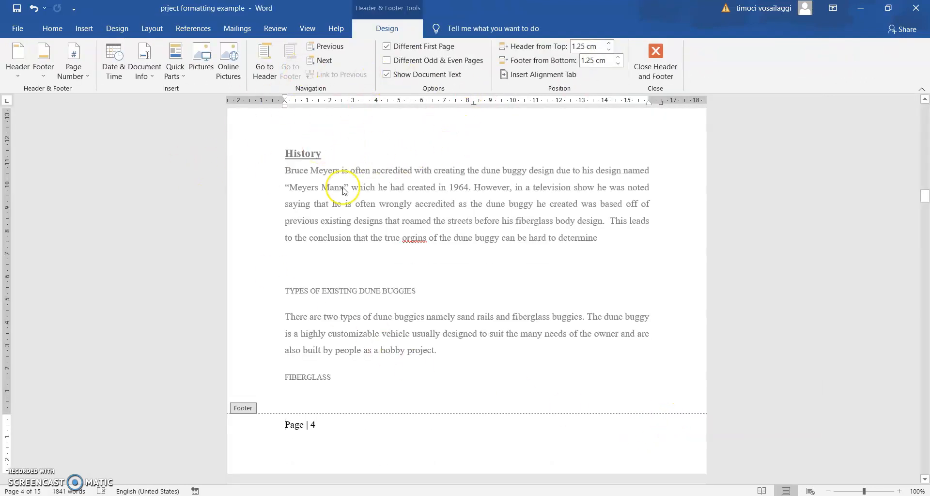
pyautogui.scroll(15, 482, 235)
pyautogui.scroll(15, 480, 238)
pyautogui.scroll(-5, 472, 271)
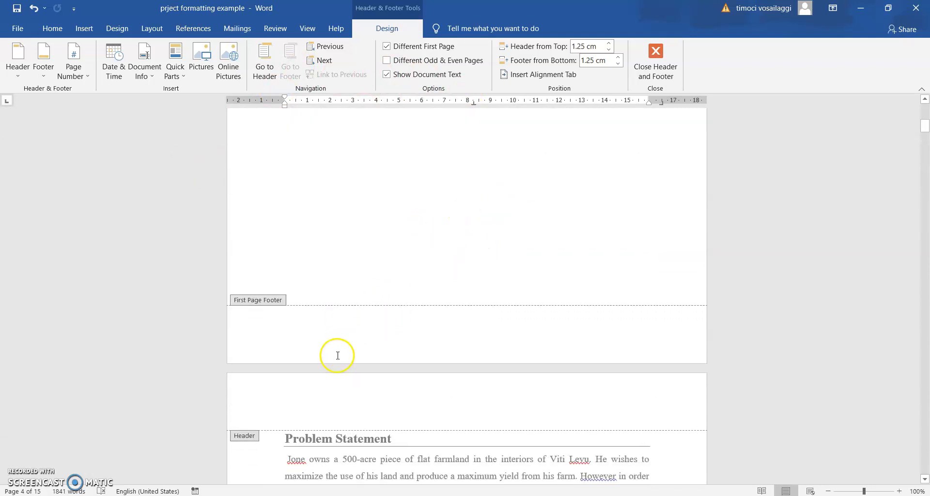
pyautogui.click(387, 46)
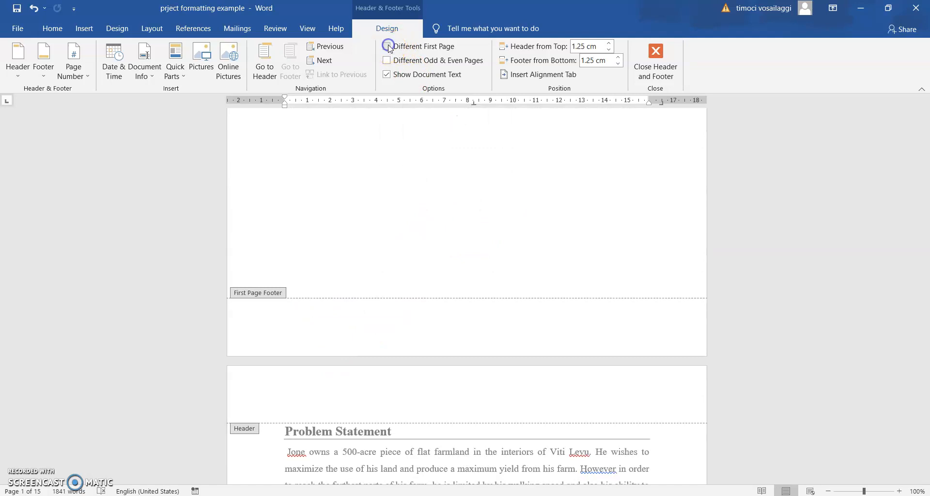
# Replace the footer numbering with the Plain Number 3 bottom-of-page style and leave footer editing
pyautogui.scroll(10, 421, 160)
pyautogui.scroll(20, 435, 178)
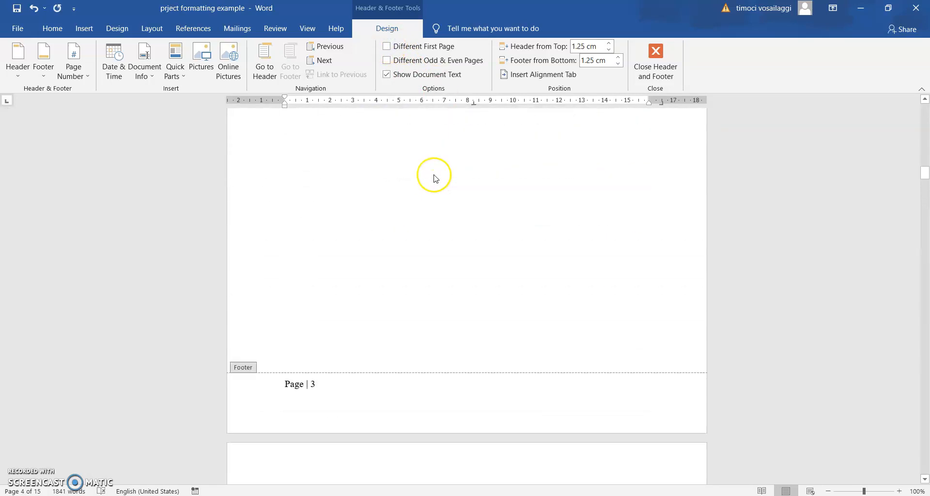
pyautogui.scroll(15, 432, 176)
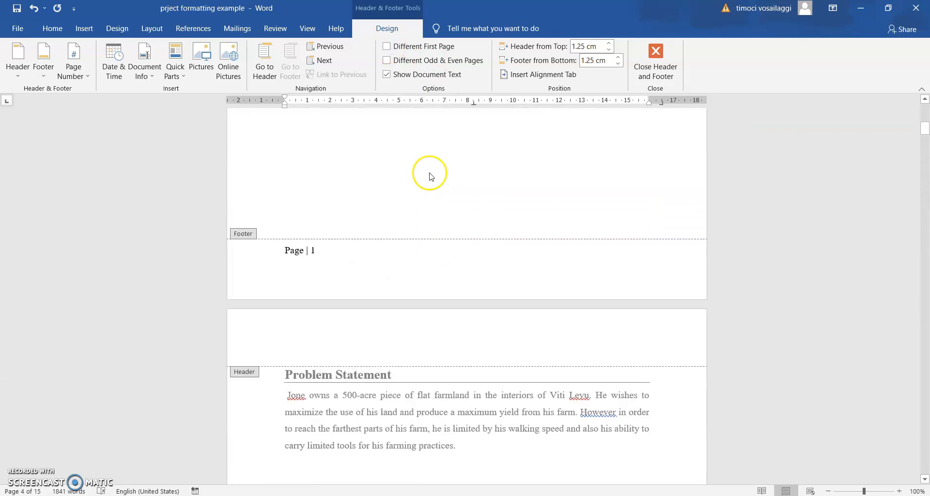
pyautogui.scroll(5, 451, 251)
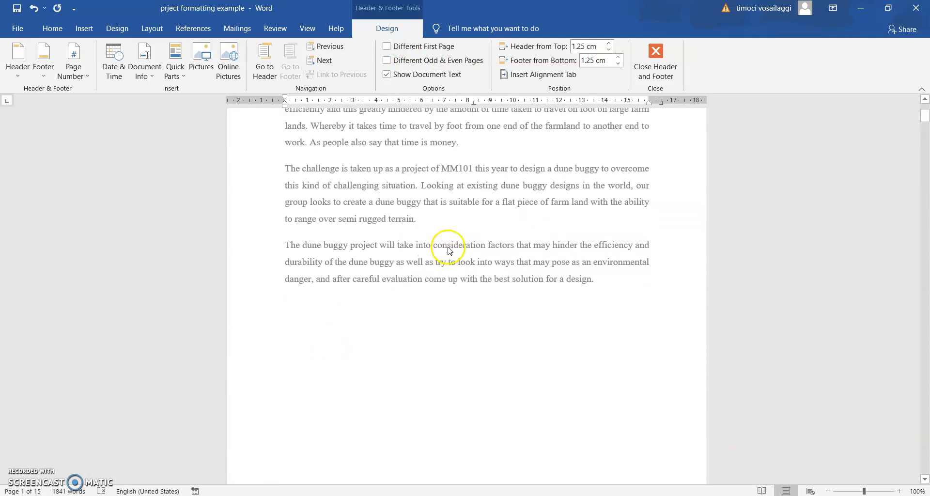
pyautogui.scroll(1, 450, 250)
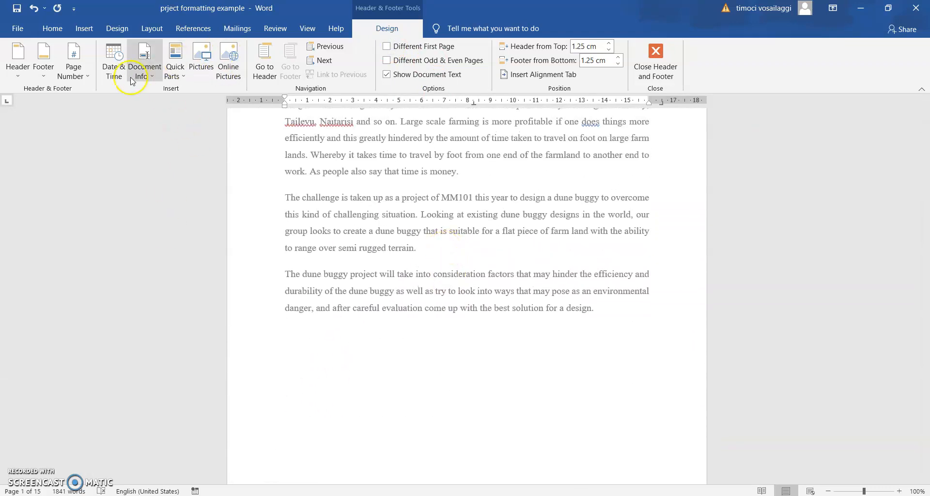
pyautogui.click(73, 68)
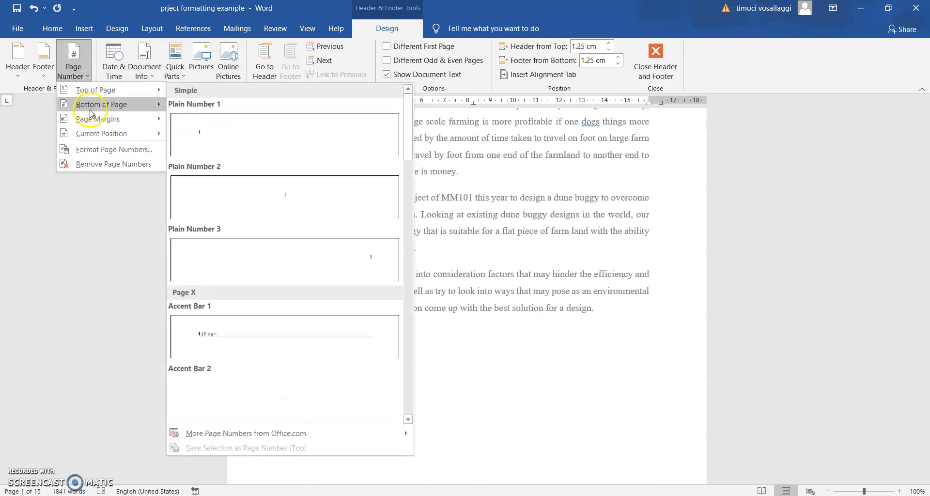
pyautogui.moveTo(137, 108)
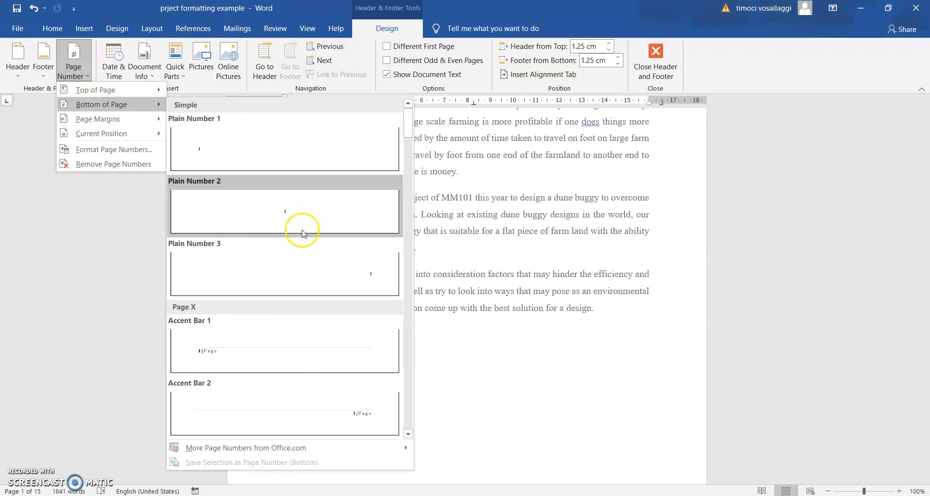
pyautogui.click(316, 279)
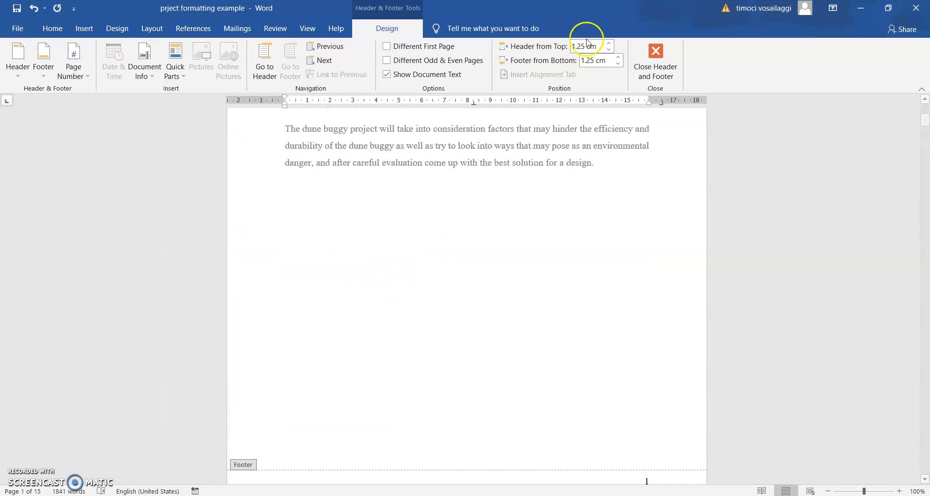
pyautogui.click(655, 62)
# Add a blank line above the Introduction heading on the first page
pyautogui.scroll(-10, 613, 227)
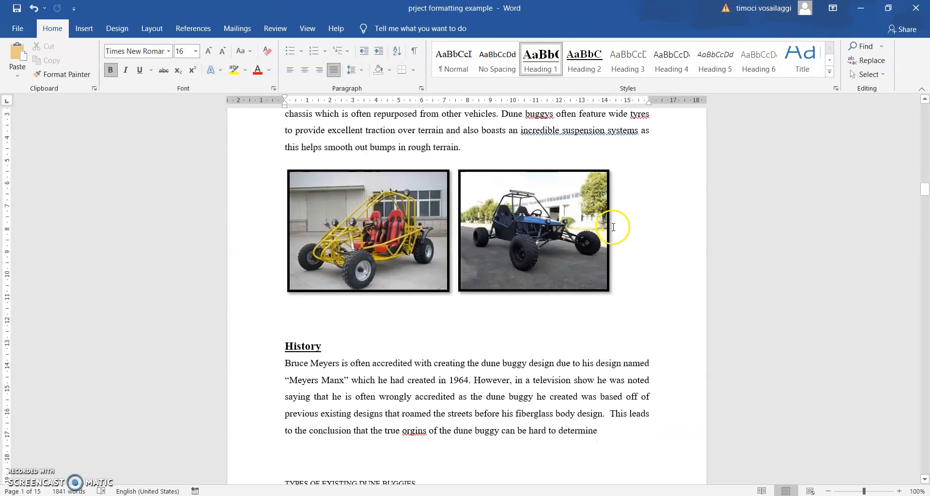
pyautogui.scroll(1, 365, 258)
pyautogui.scroll(15, 366, 258)
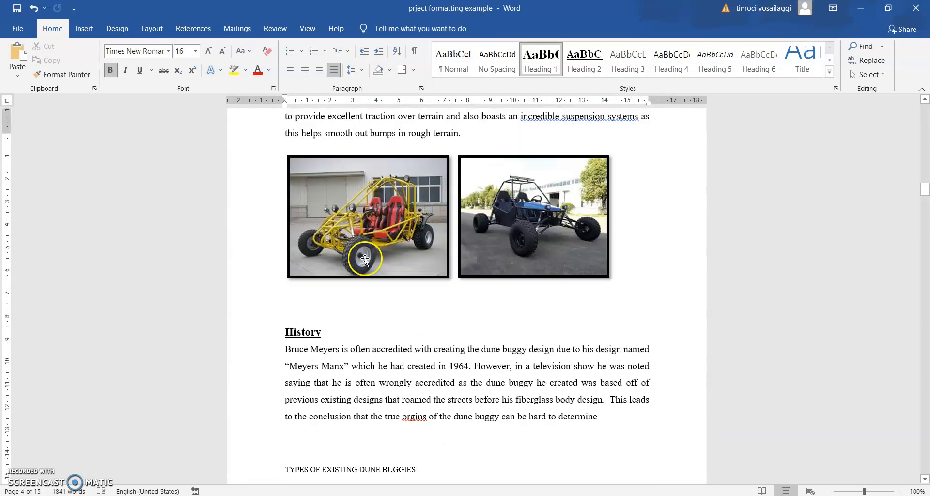
pyautogui.scroll(20, 361, 268)
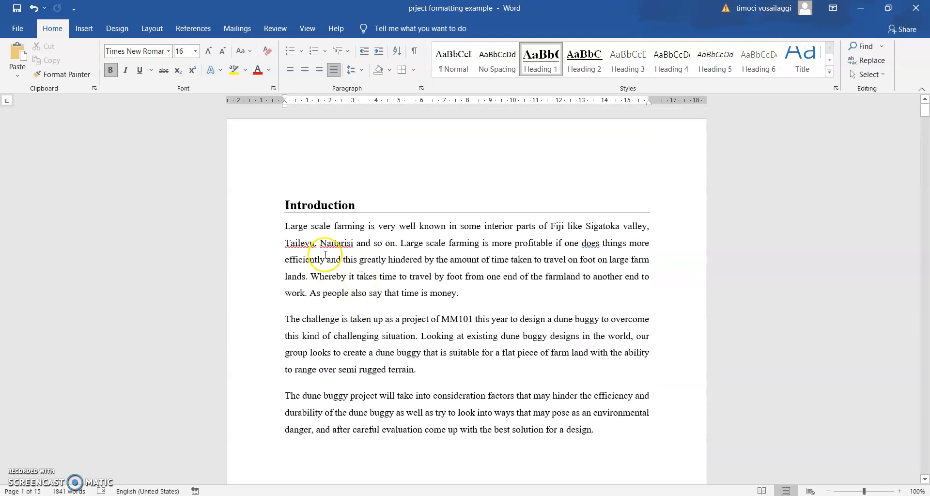
pyautogui.click(288, 189)
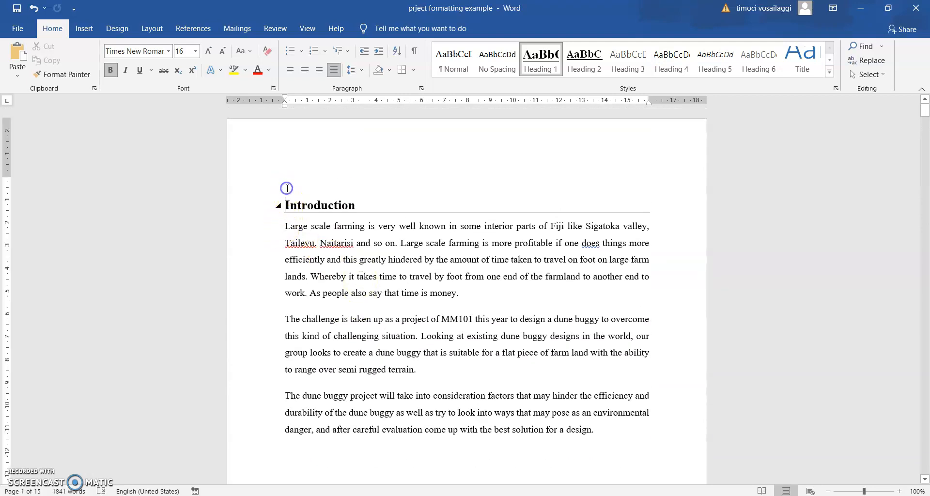
pyautogui.press('Return')
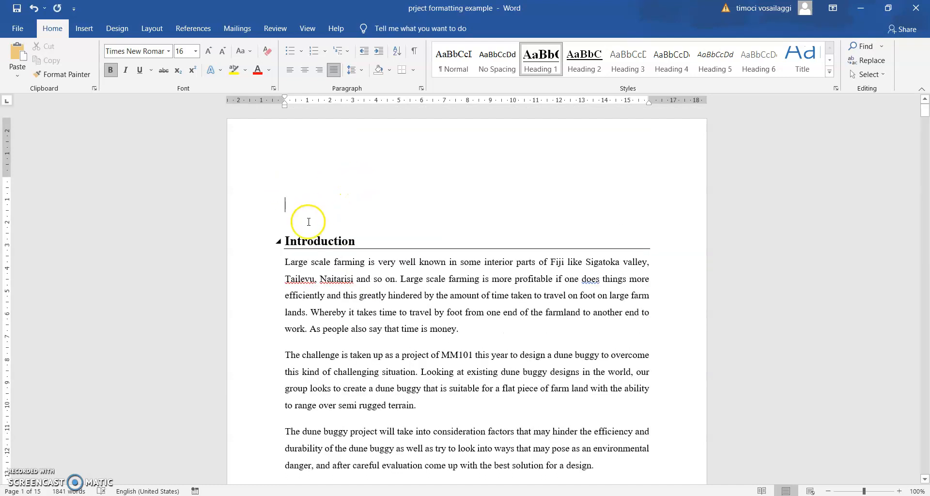
# Insert an Automatic Table 2 table of contents on the blank line above the Introduction heading
pyautogui.click(181, 29)
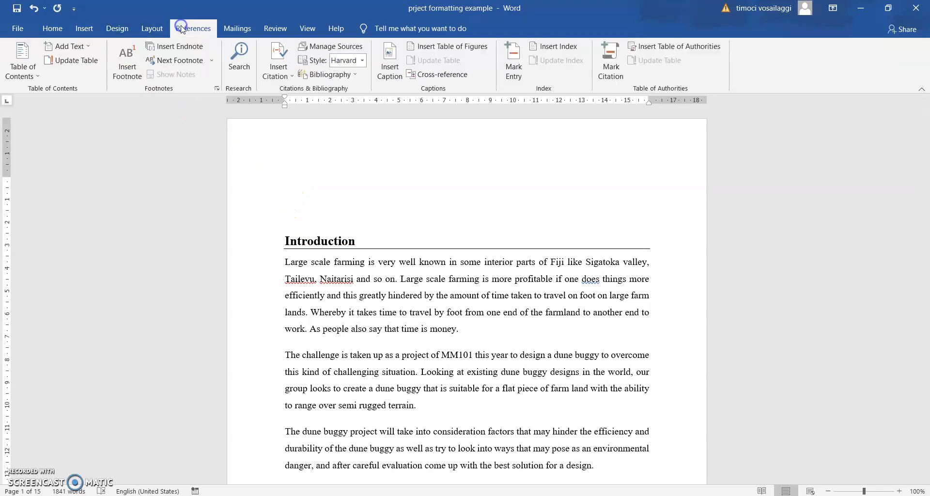
pyautogui.click(34, 68)
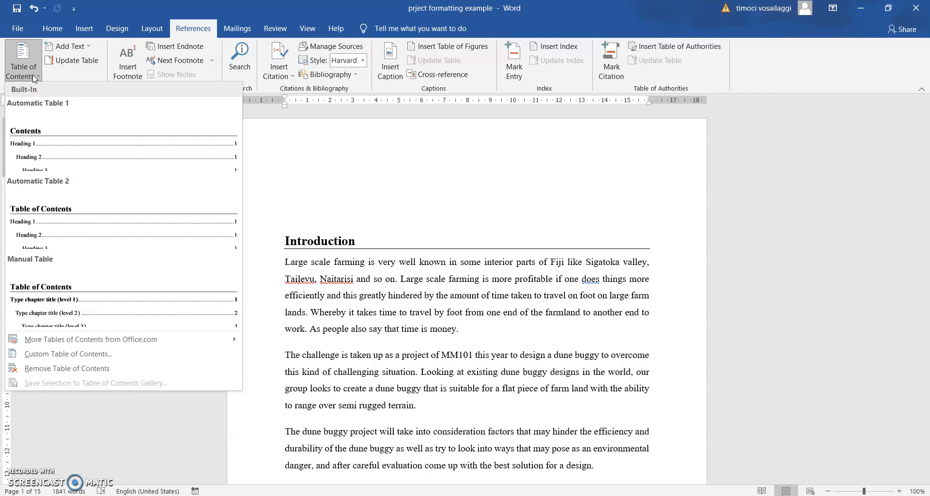
pyautogui.click(27, 116)
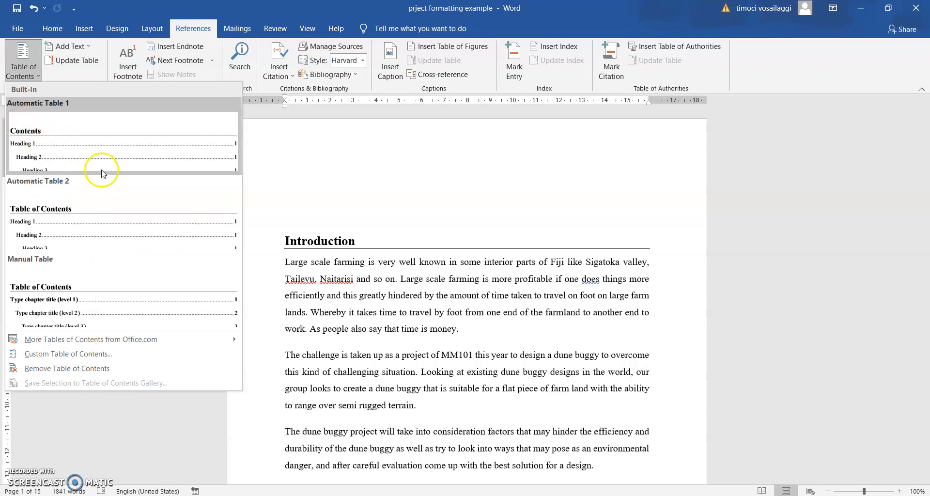
pyautogui.click(66, 225)
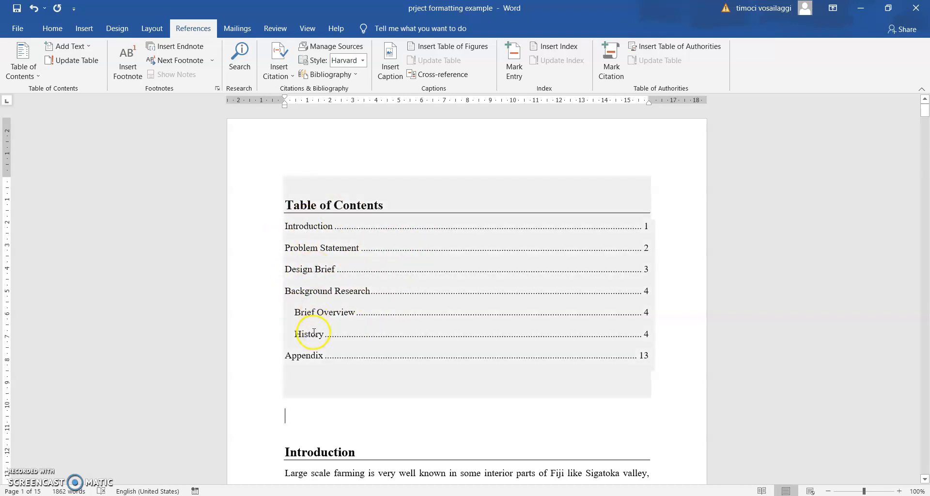
# Delete the blank line between the table of contents and the Introduction heading
pyautogui.scroll(-3, 365, 333)
pyautogui.scroll(1, 357, 332)
pyautogui.scroll(-4, 357, 332)
pyautogui.scroll(6, 358, 335)
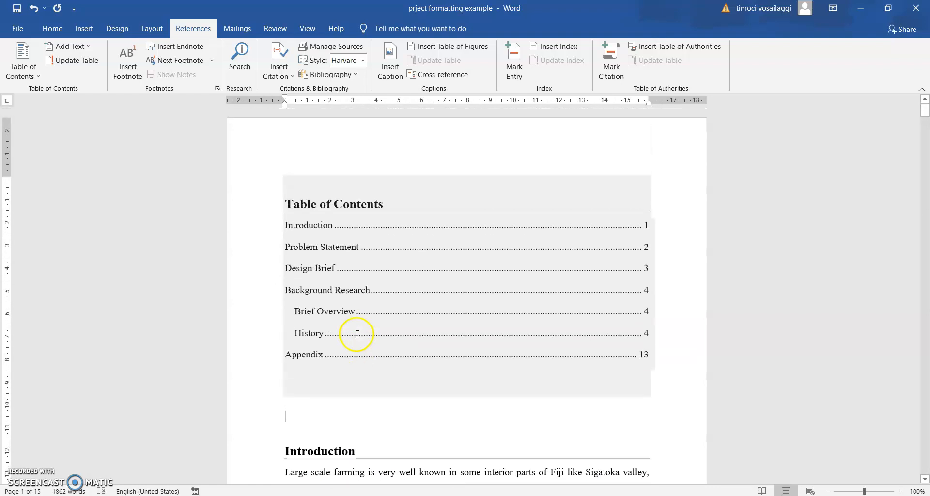
pyautogui.scroll(-2, 281, 414)
pyautogui.press('BackSpace')
pyautogui.click(585, 390)
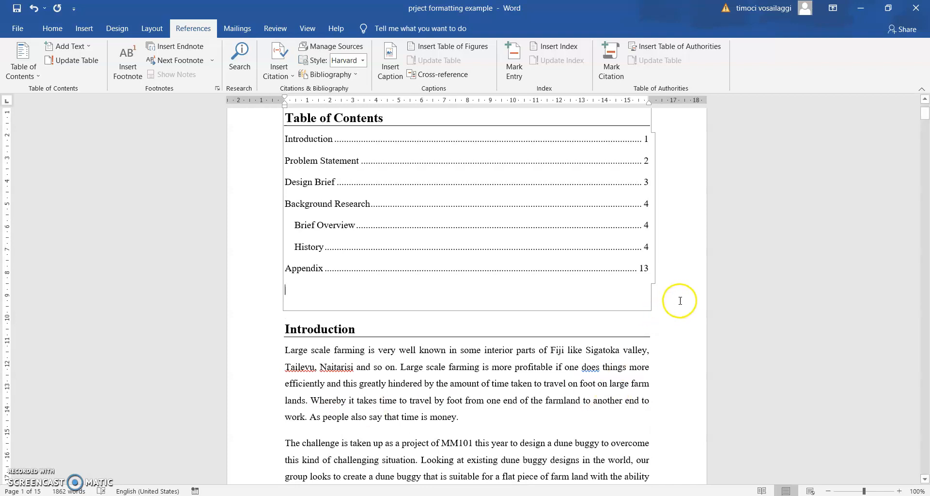
# Insert a Next Page section break directly before the Introduction heading, separating it from the table of contents
pyautogui.click(279, 321)
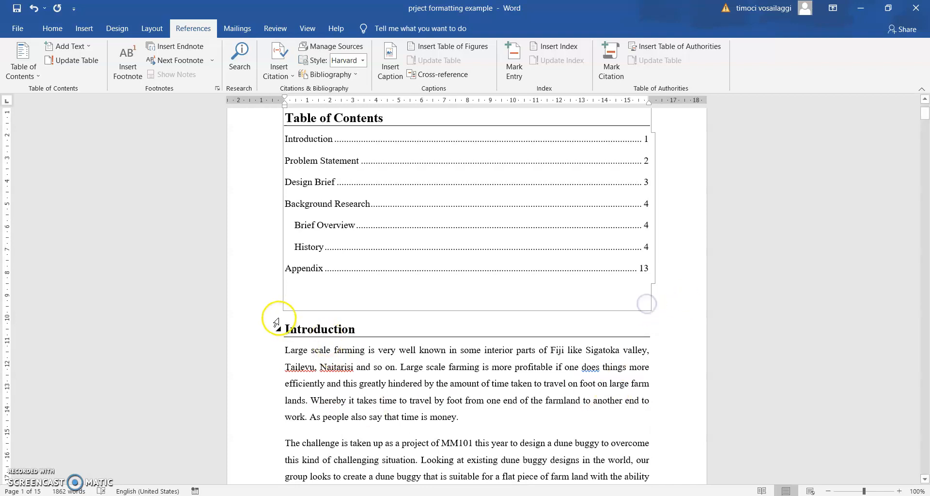
pyautogui.click(668, 304)
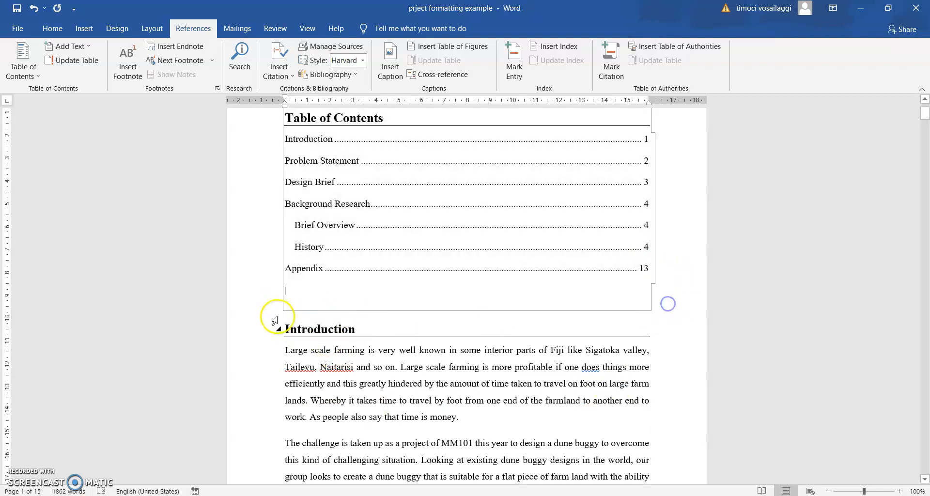
pyautogui.click(281, 329)
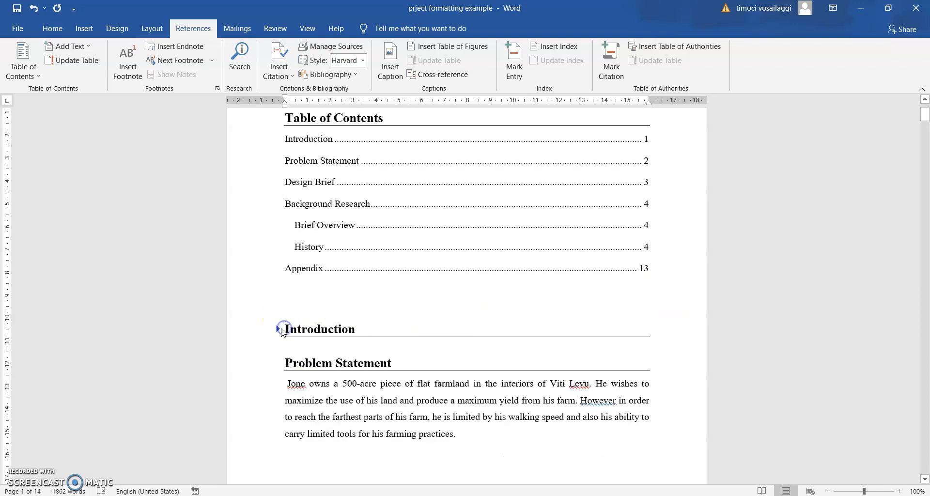
pyautogui.click(277, 329)
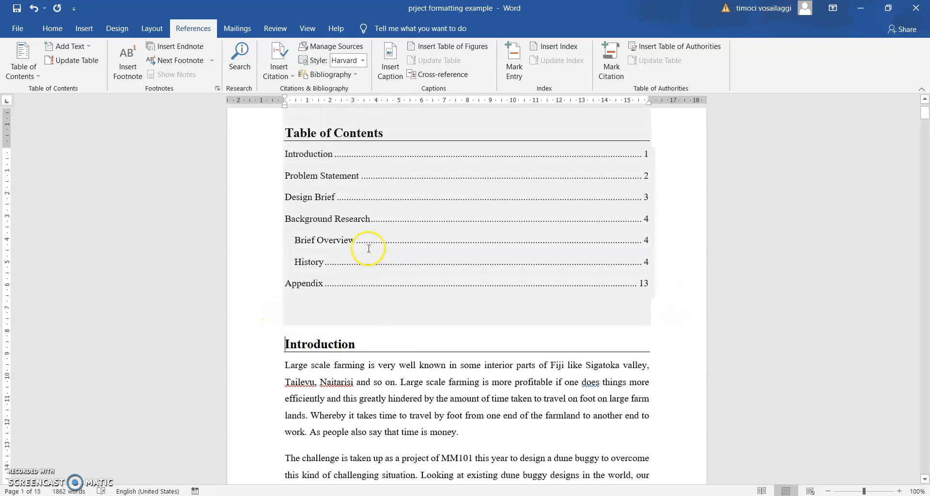
pyautogui.scroll(3, 366, 247)
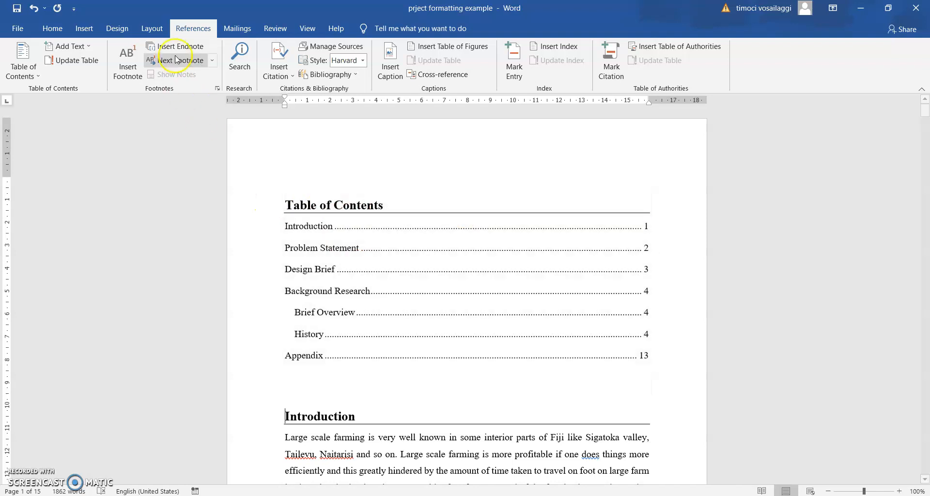
pyautogui.click(84, 28)
pyautogui.click(144, 31)
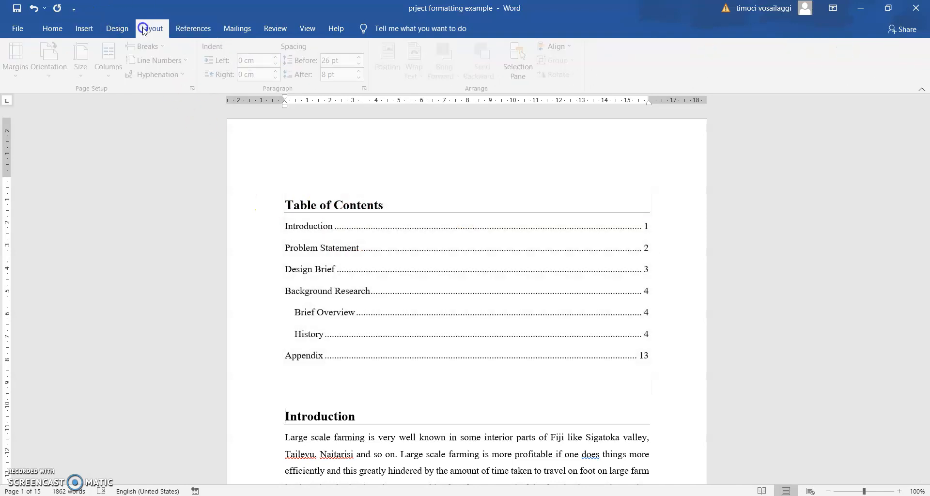
pyautogui.click(167, 47)
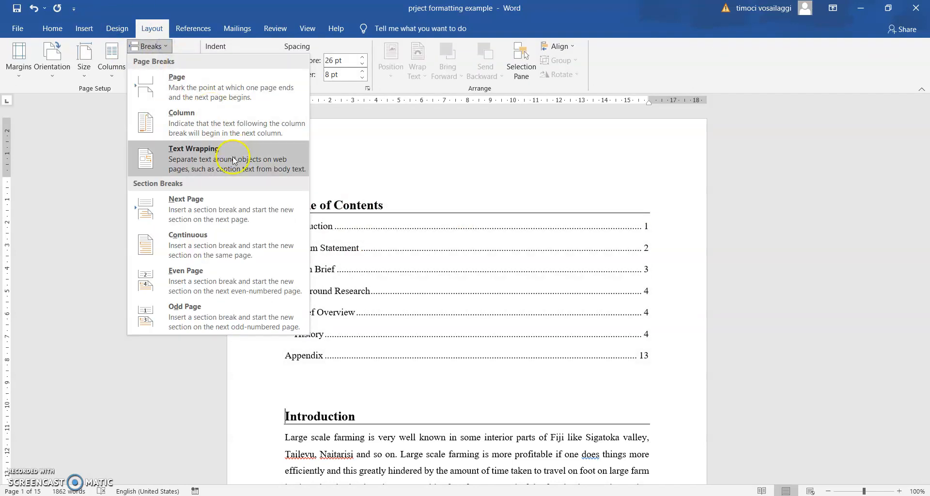
pyautogui.click(219, 212)
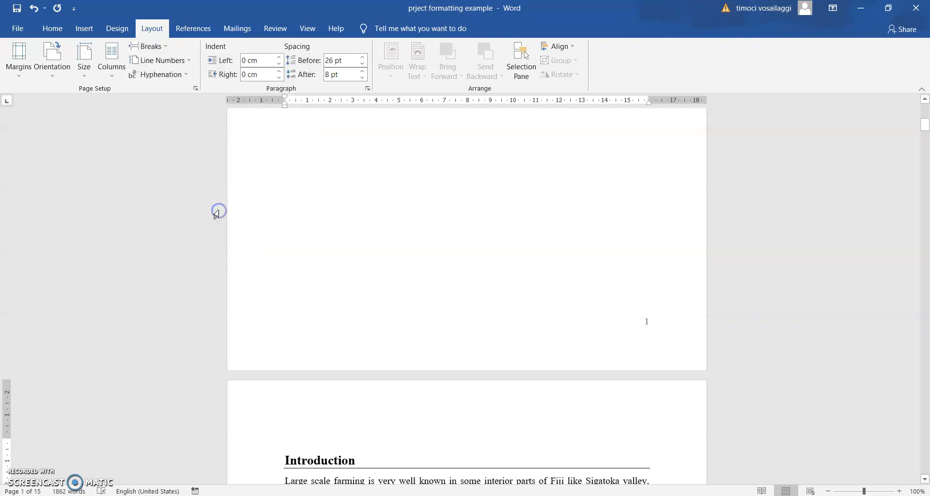
# Examine the separated table of contents and Introduction pages and the page numbers in their footers
pyautogui.scroll(5, 414, 335)
pyautogui.scroll(-7, 384, 292)
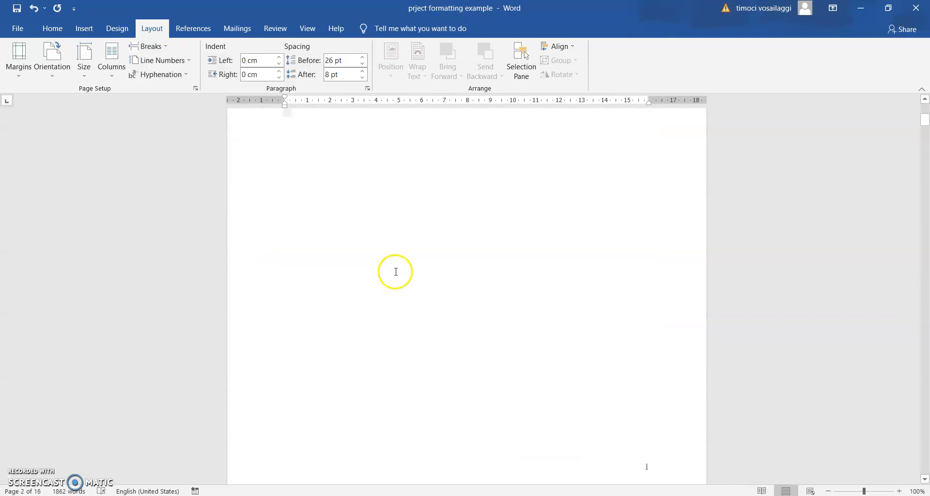
pyautogui.scroll(5, 465, 221)
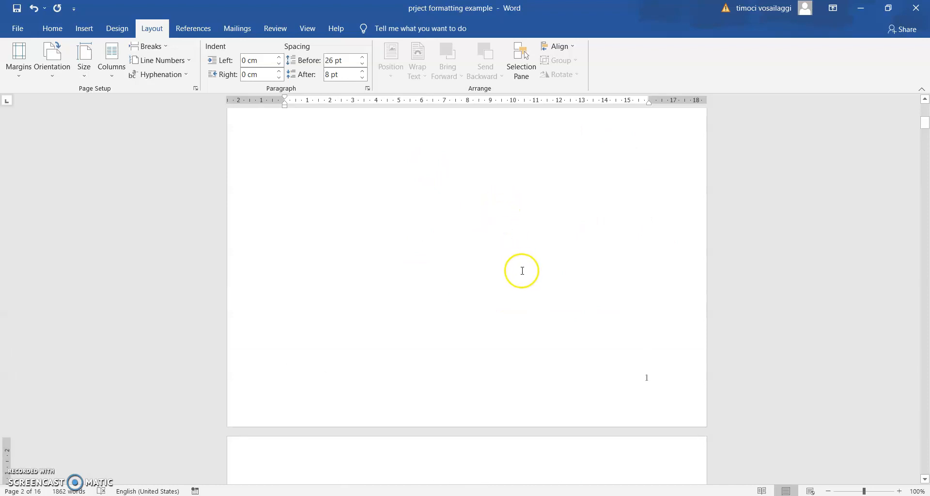
pyautogui.scroll(3, 421, 305)
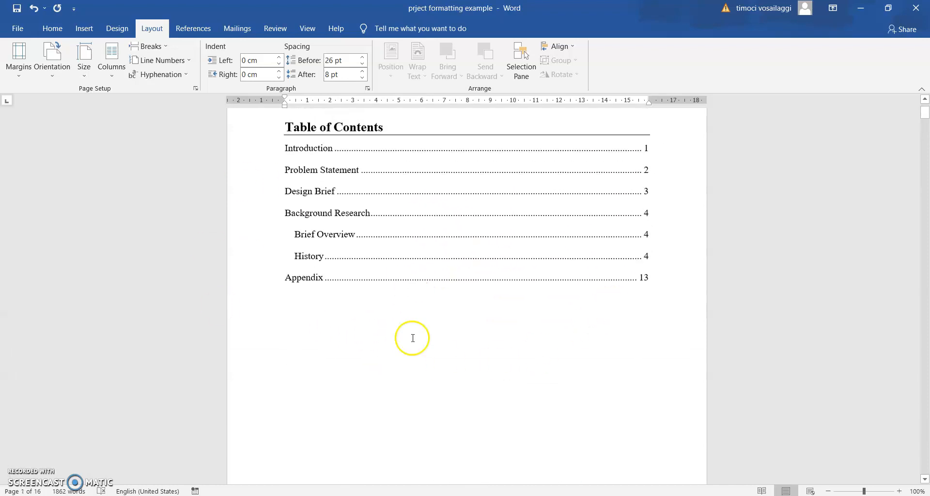
pyautogui.scroll(-7, 533, 291)
pyautogui.scroll(-6, 513, 288)
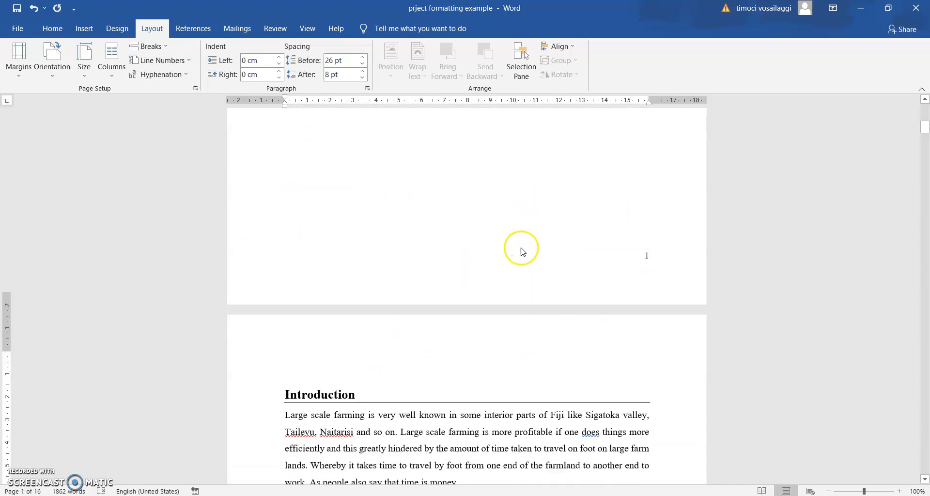
pyautogui.scroll(3, 502, 290)
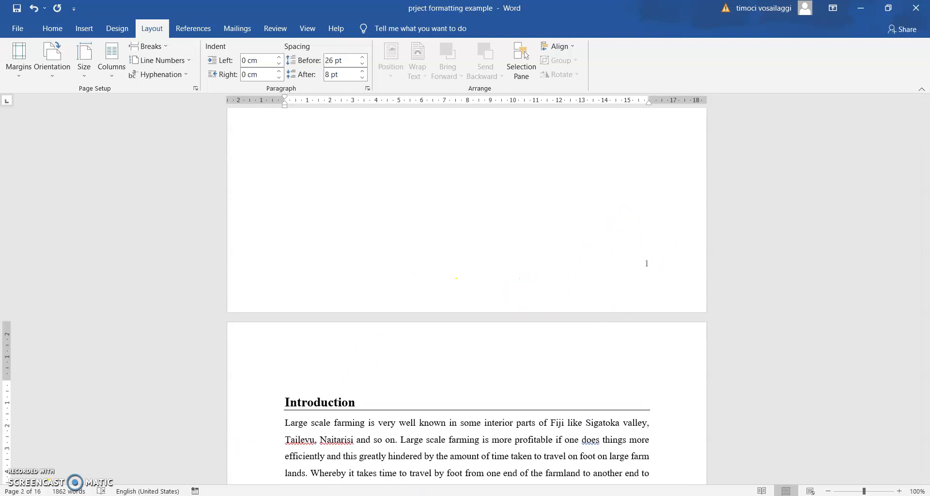
pyautogui.click(275, 345)
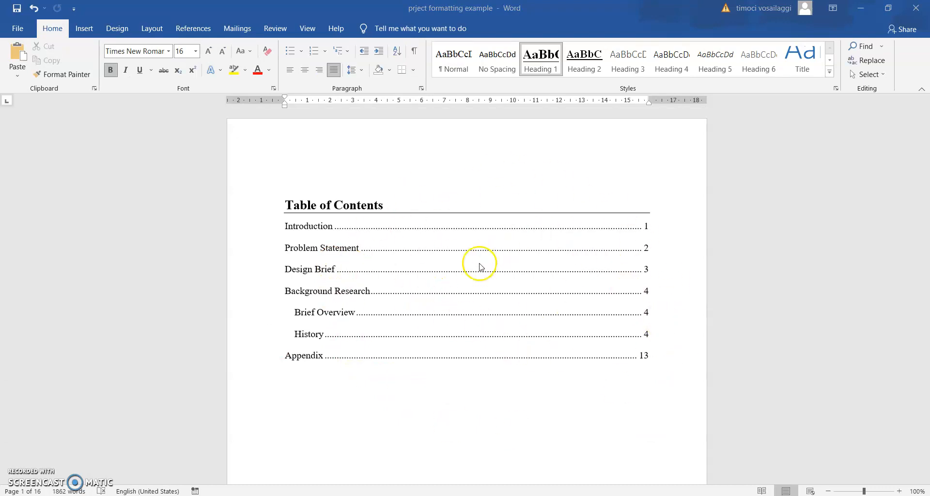
pyautogui.scroll(-5, 480, 264)
pyautogui.scroll(-3, 480, 285)
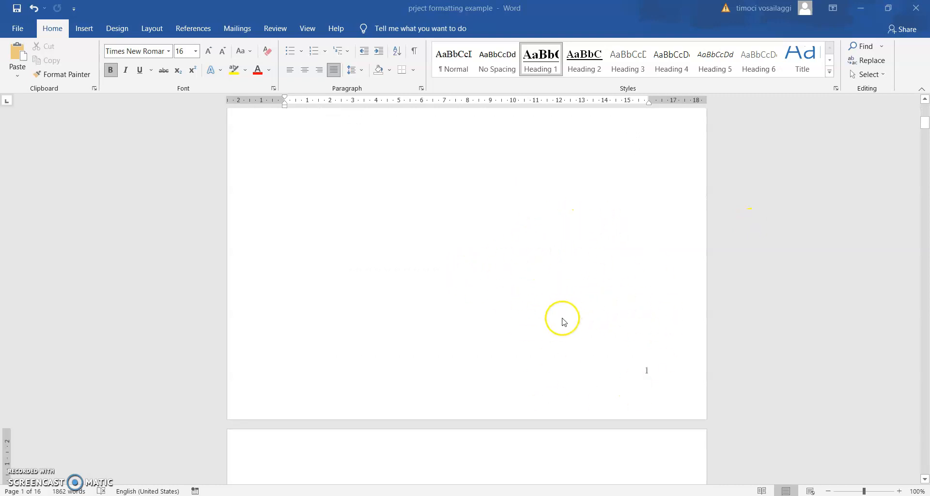
pyautogui.scroll(-15, 563, 320)
pyautogui.scroll(-3, 611, 313)
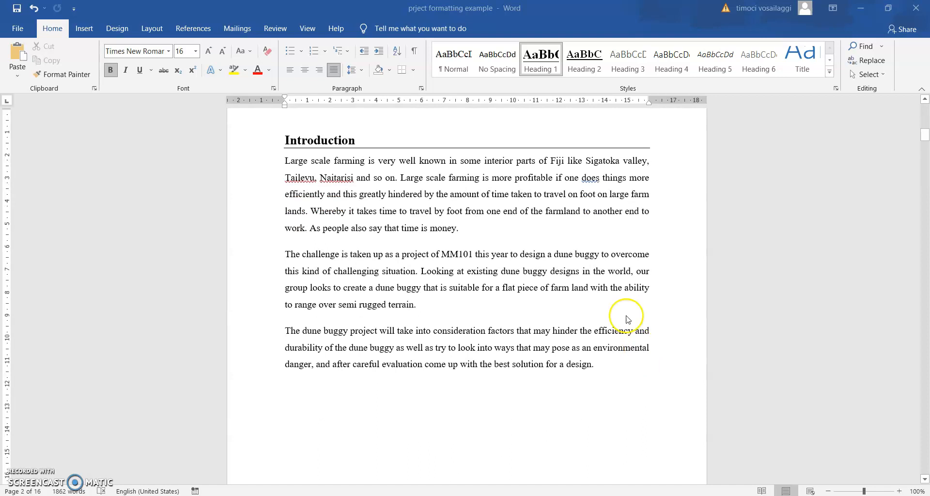
pyautogui.scroll(-6, 555, 296)
pyautogui.scroll(18, 552, 306)
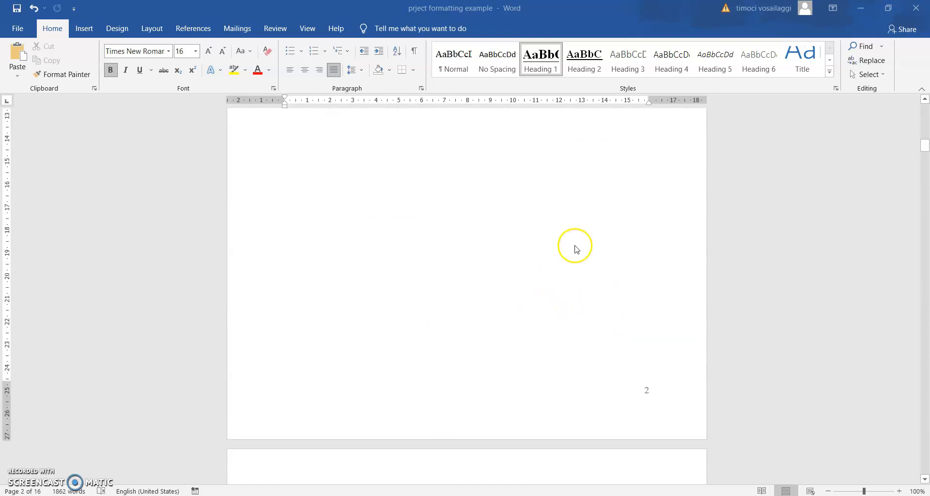
pyautogui.scroll(12, 457, 216)
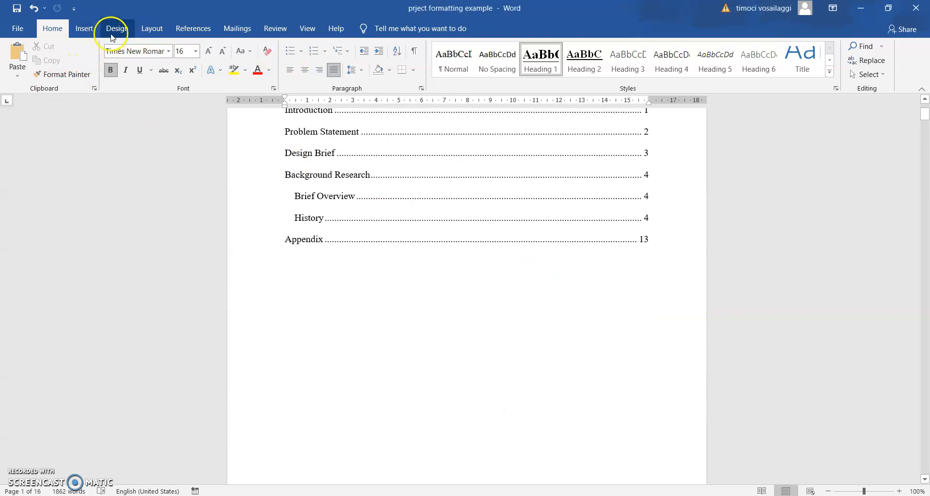
# Open the document's existing footer for editing
pyautogui.click(92, 30)
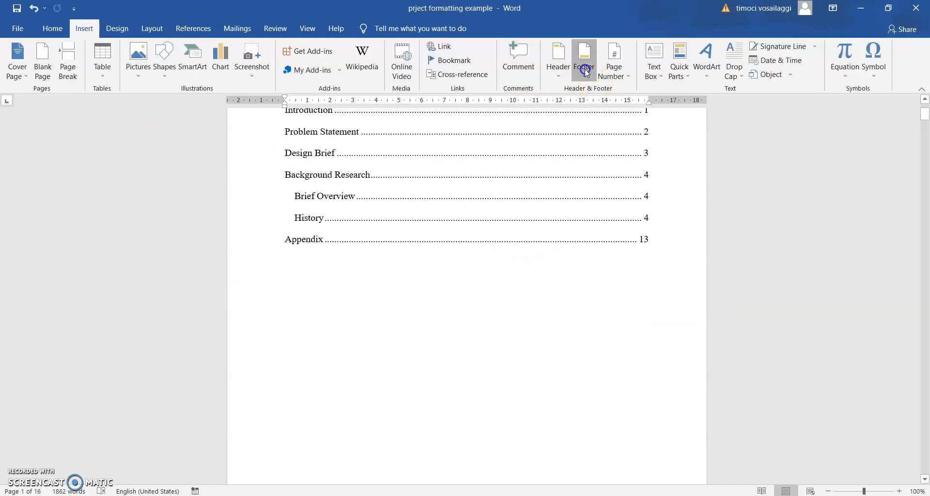
pyautogui.click(586, 69)
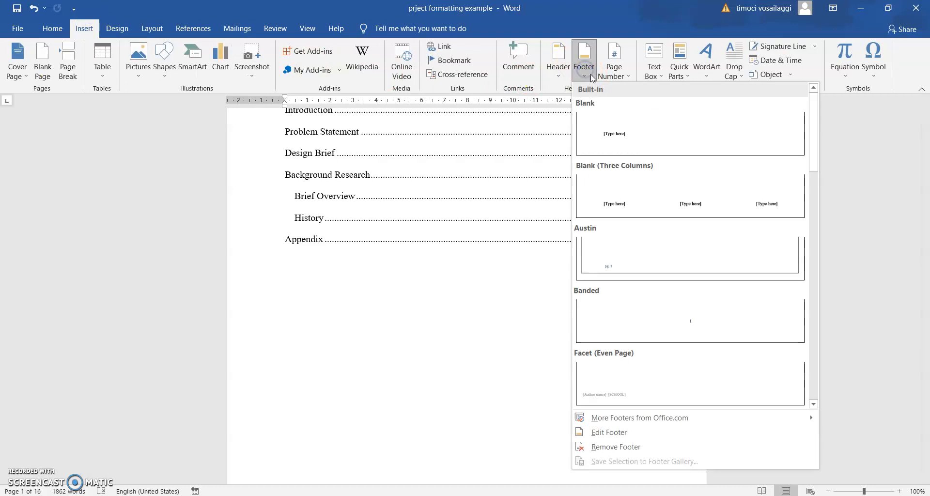
pyautogui.click(658, 432)
pyautogui.scroll(-10, 540, 270)
pyautogui.scroll(3, 537, 274)
pyautogui.scroll(12, 537, 274)
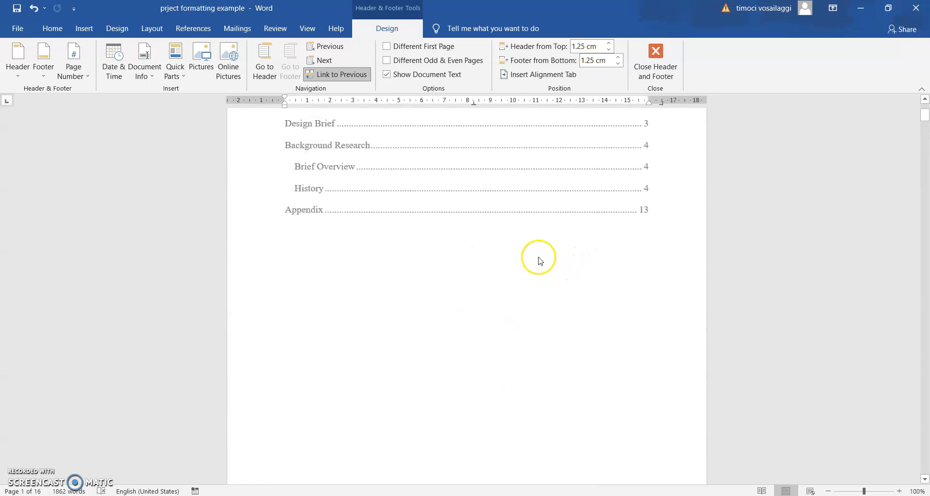
# Select the page number in the Section 2 footer and turn off Link to Previous for that footer
pyautogui.scroll(-11, 539, 260)
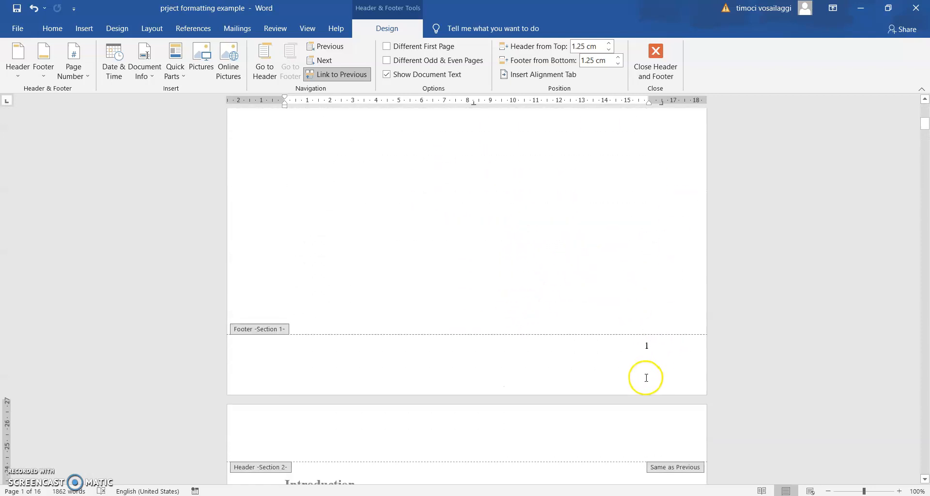
pyautogui.scroll(-6, 654, 355)
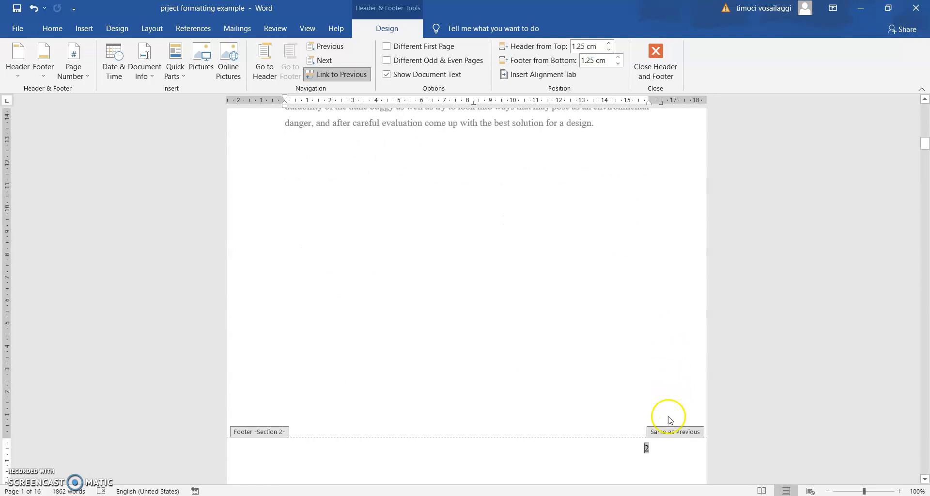
pyautogui.scroll(6, 590, 280)
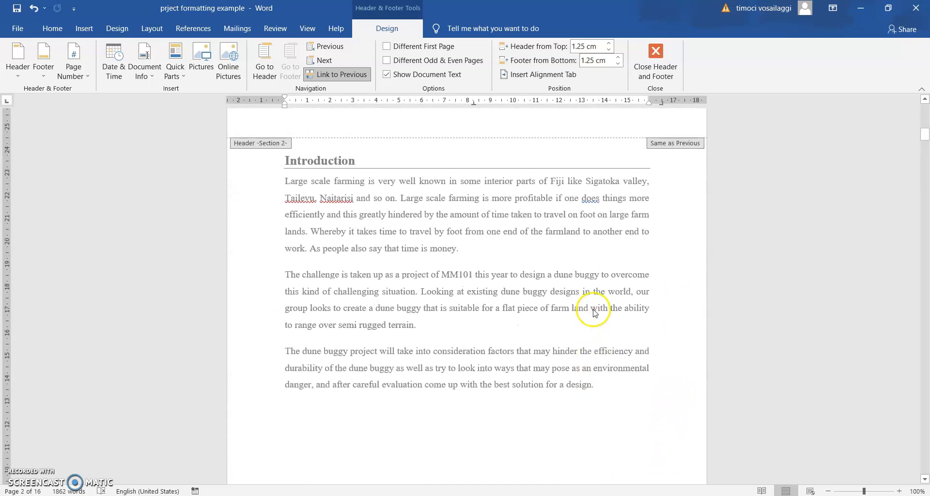
pyautogui.scroll(-3, 598, 305)
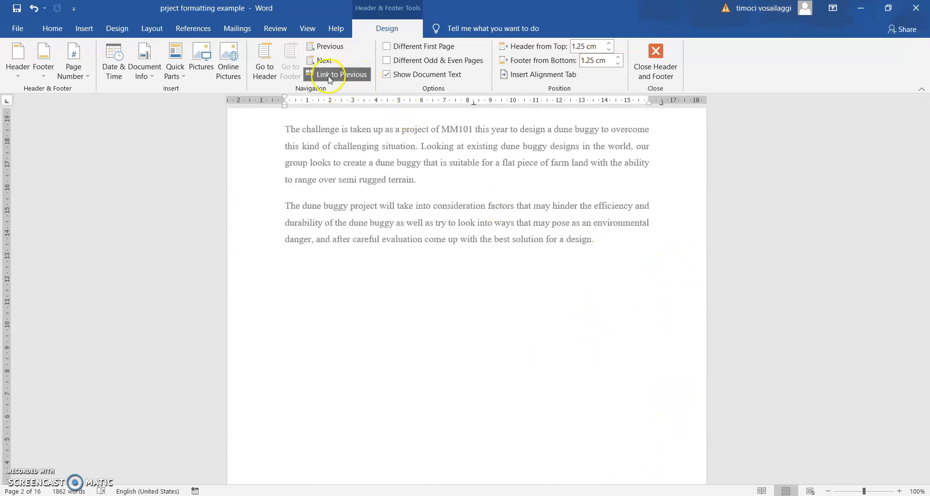
pyautogui.scroll(-3, 615, 298)
pyautogui.click(669, 430)
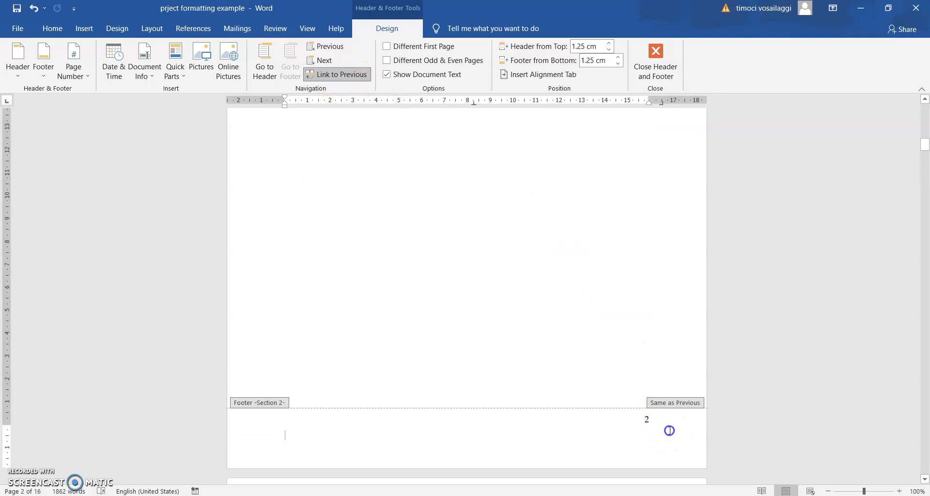
pyautogui.doubleClick(644, 419)
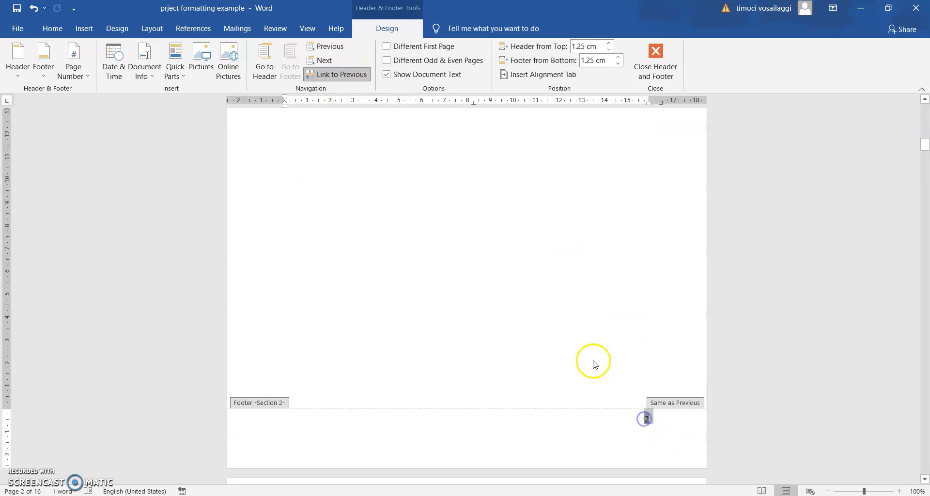
pyautogui.click(327, 75)
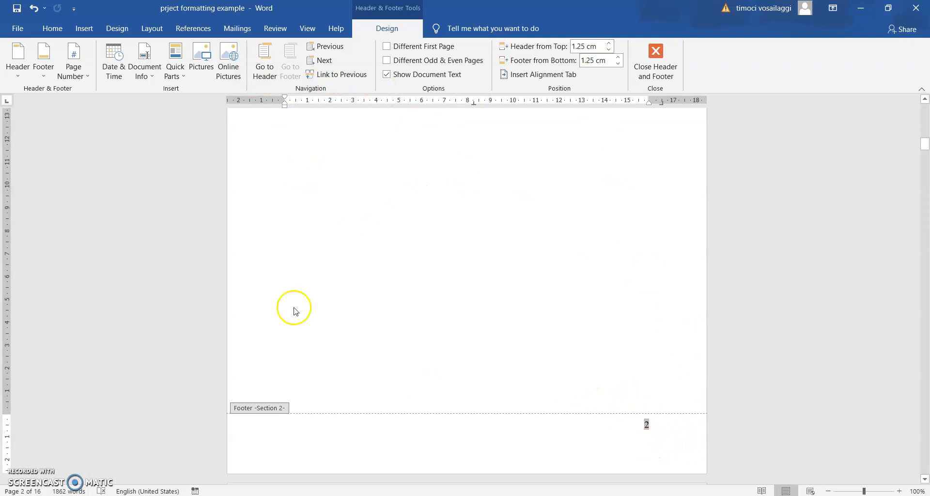
# Set the Section 2 page numbering to start at 1 in the 1, 2, 3 number format
pyautogui.click(84, 77)
pyautogui.click(102, 154)
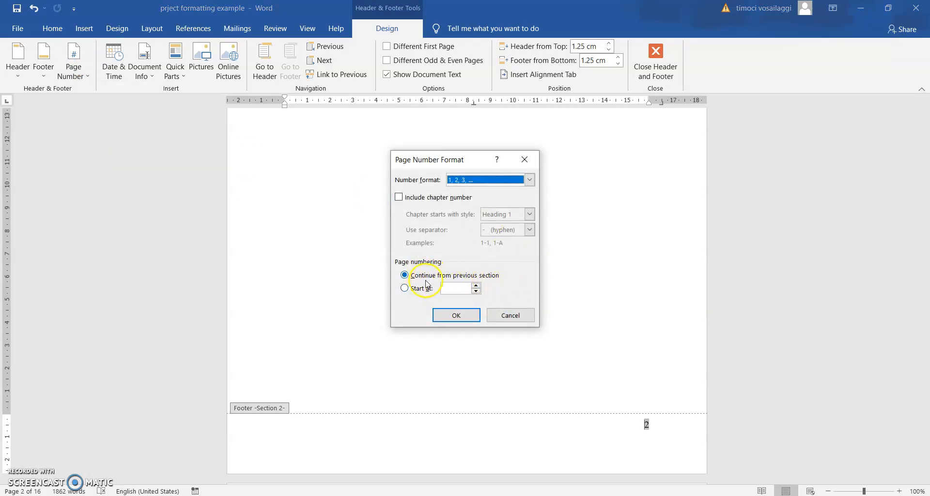
pyautogui.click(405, 289)
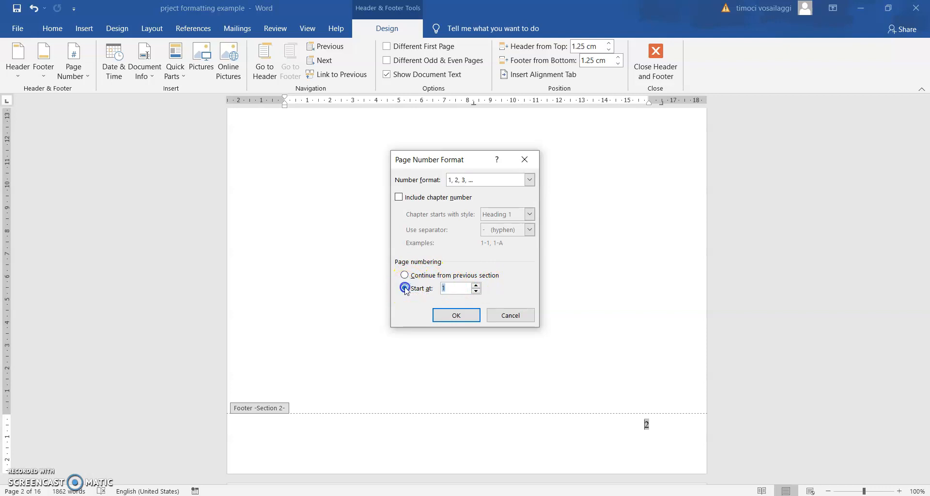
pyautogui.click(456, 315)
pyautogui.scroll(11, 549, 357)
pyautogui.scroll(-20, 550, 351)
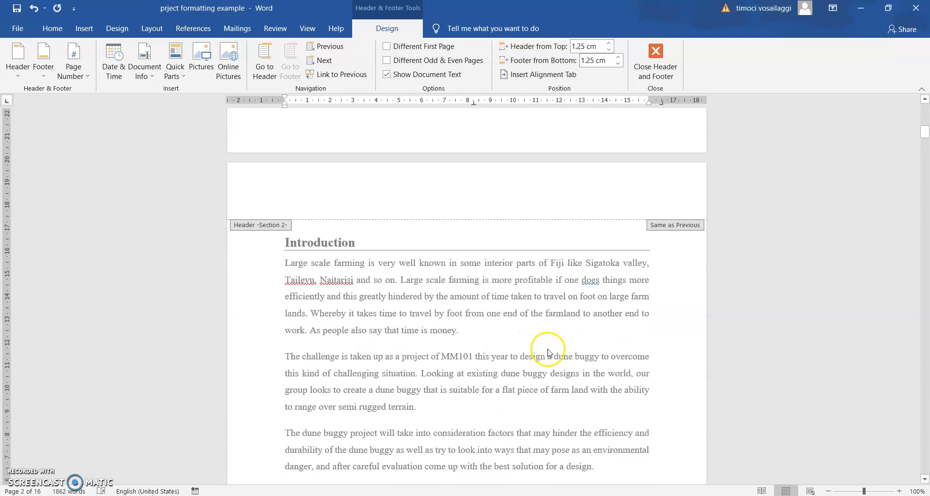
# Set the page number in the Section 1 footer to the i, ii, iii number format
pyautogui.scroll(15, 556, 356)
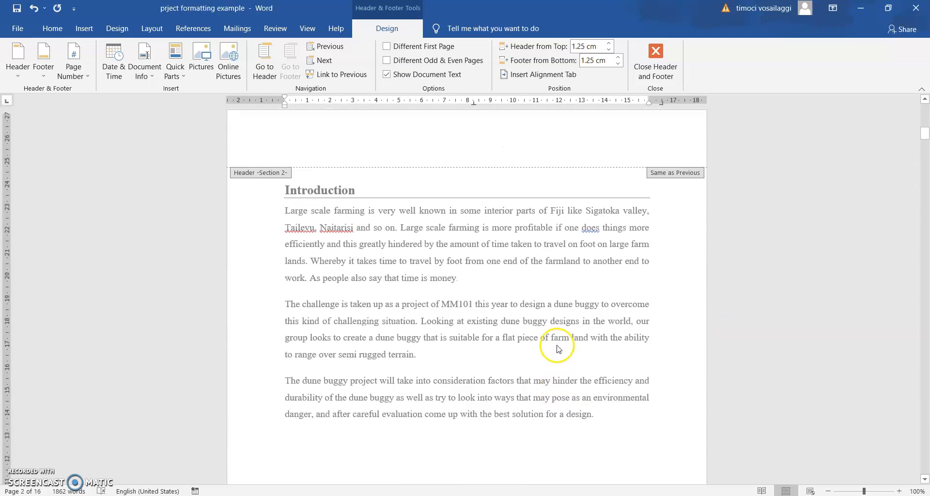
pyautogui.scroll(8, 519, 291)
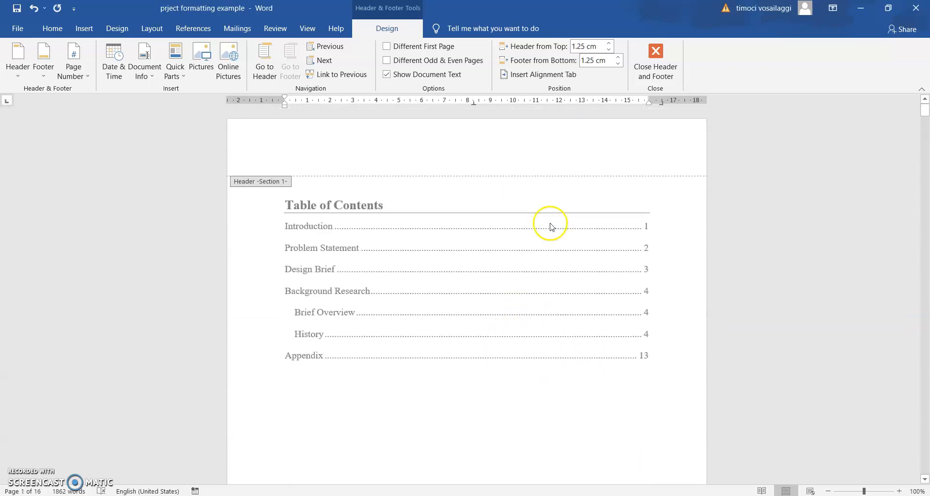
pyautogui.scroll(-6, 480, 201)
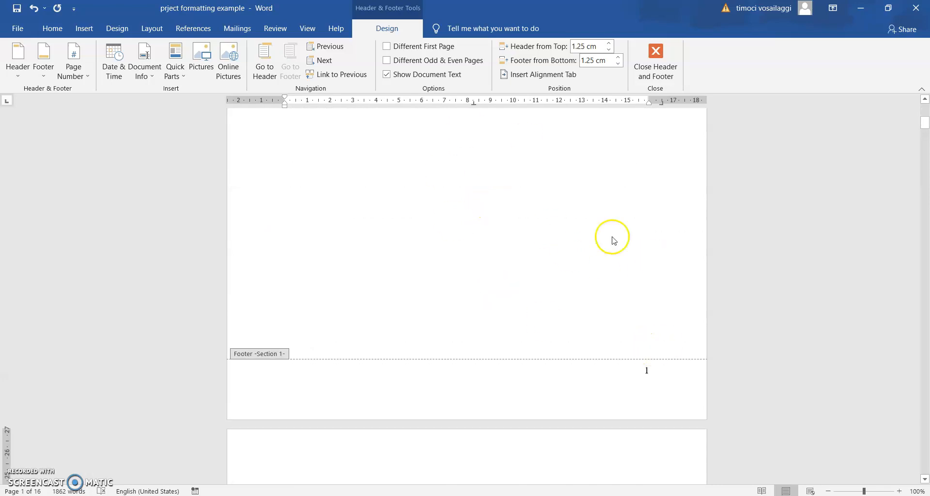
pyautogui.click(652, 370)
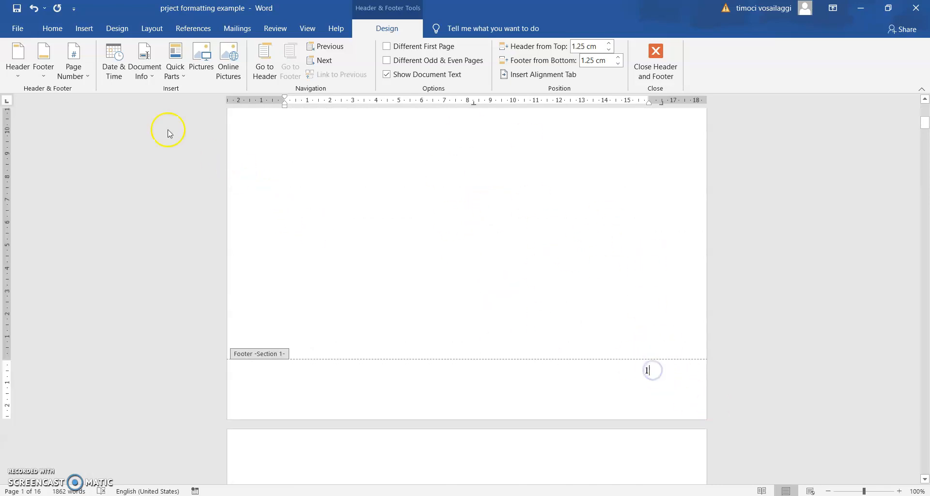
pyautogui.click(88, 76)
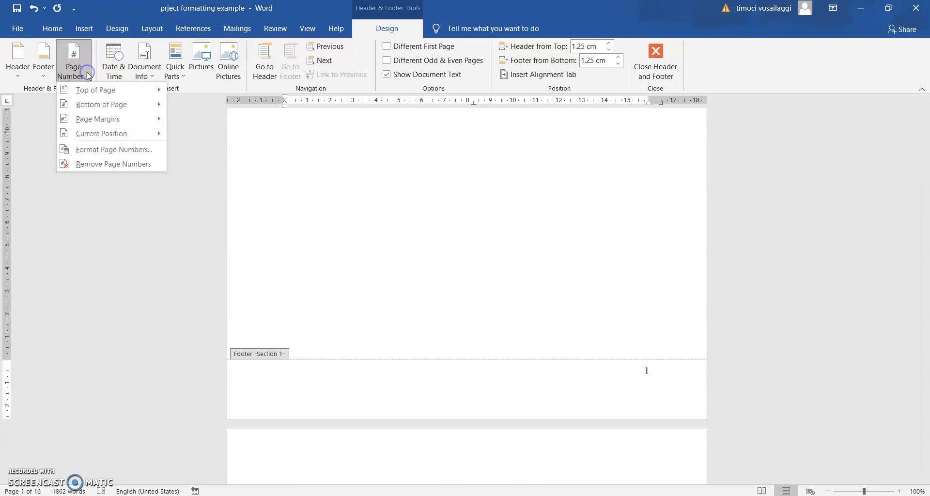
pyautogui.click(95, 149)
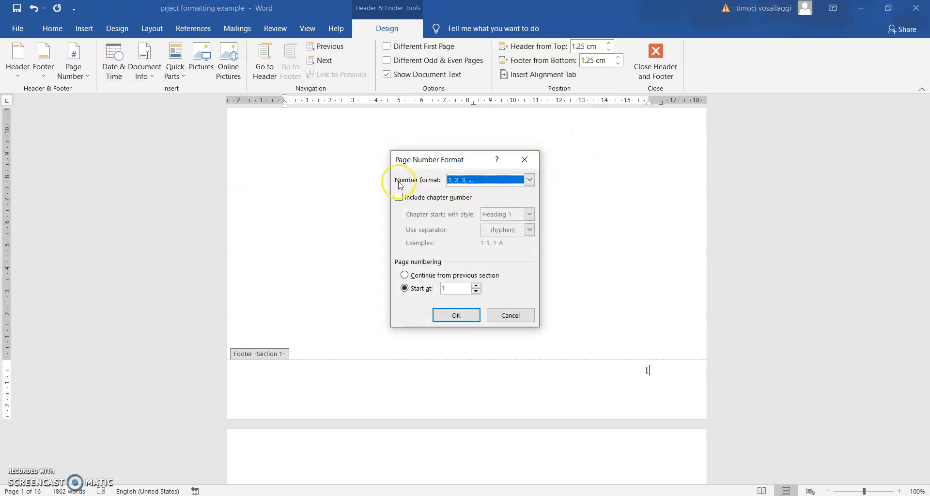
pyautogui.click(530, 180)
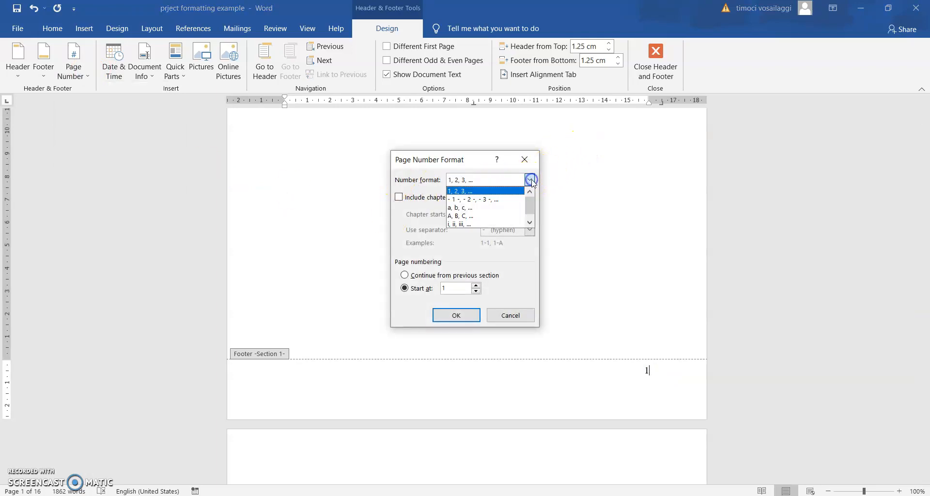
pyautogui.click(466, 224)
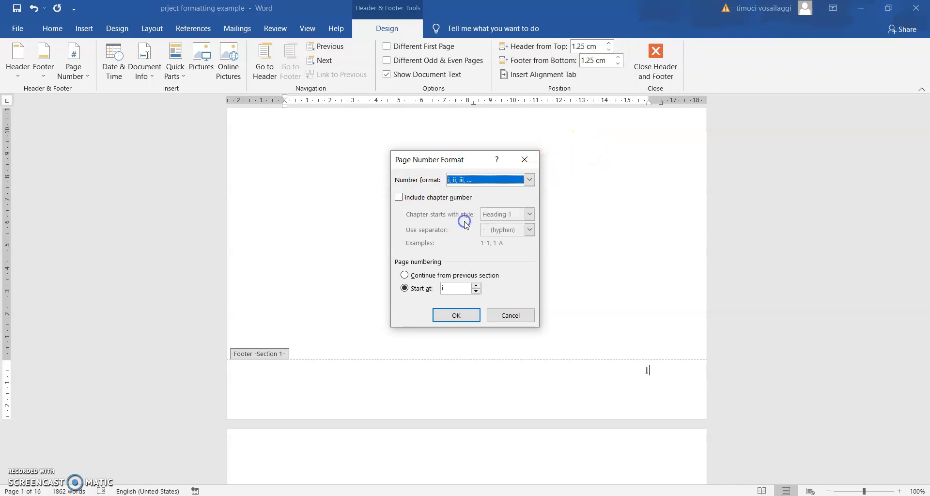
pyautogui.click(457, 315)
# Check the page numbers in the Section 1 and Section 2 footers and exit header and footer editing
pyautogui.scroll(5, 488, 297)
pyautogui.scroll(2, 488, 297)
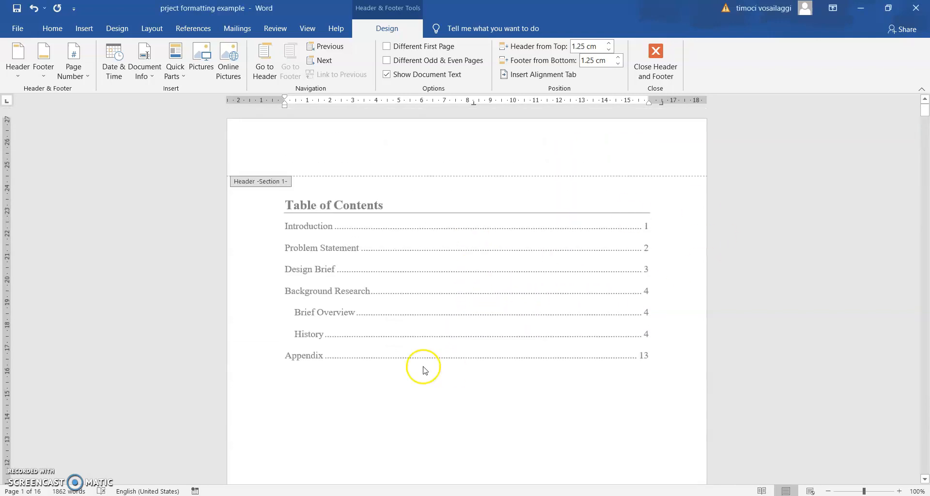
pyautogui.scroll(-10, 625, 347)
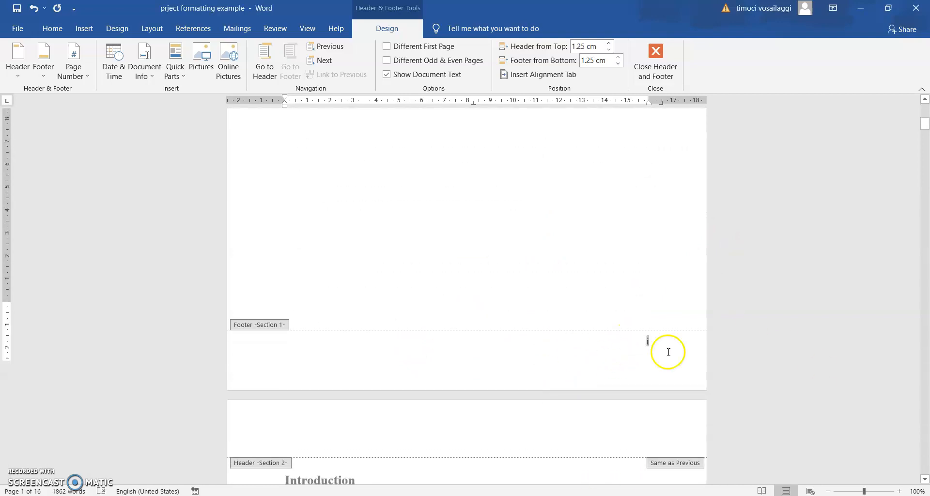
pyautogui.scroll(-15, 663, 232)
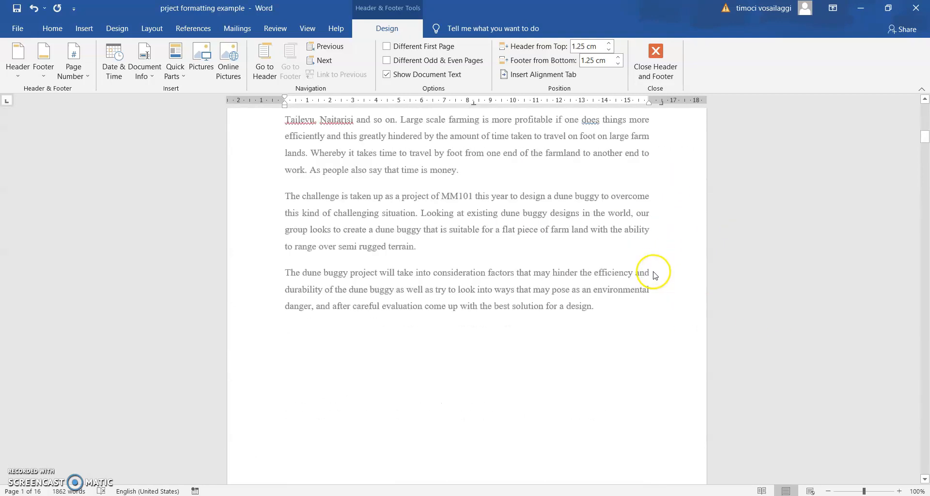
pyautogui.scroll(-1, 647, 277)
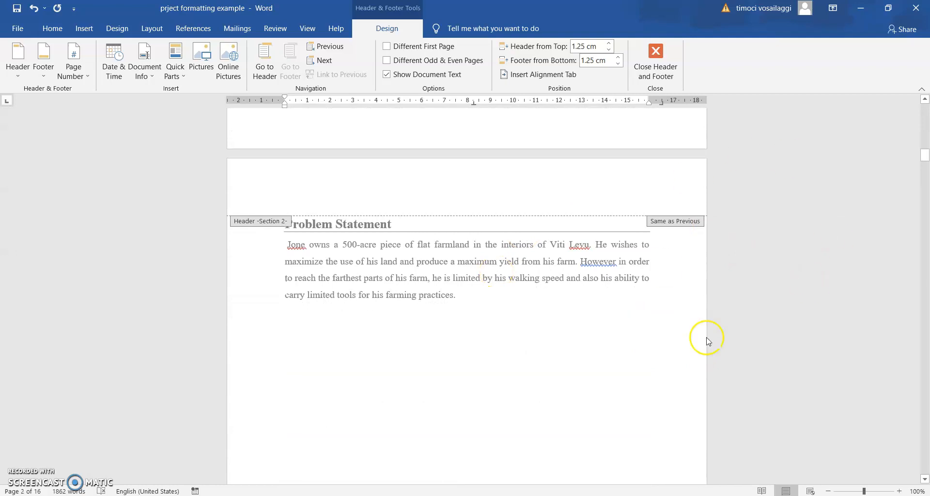
pyautogui.scroll(7, 691, 224)
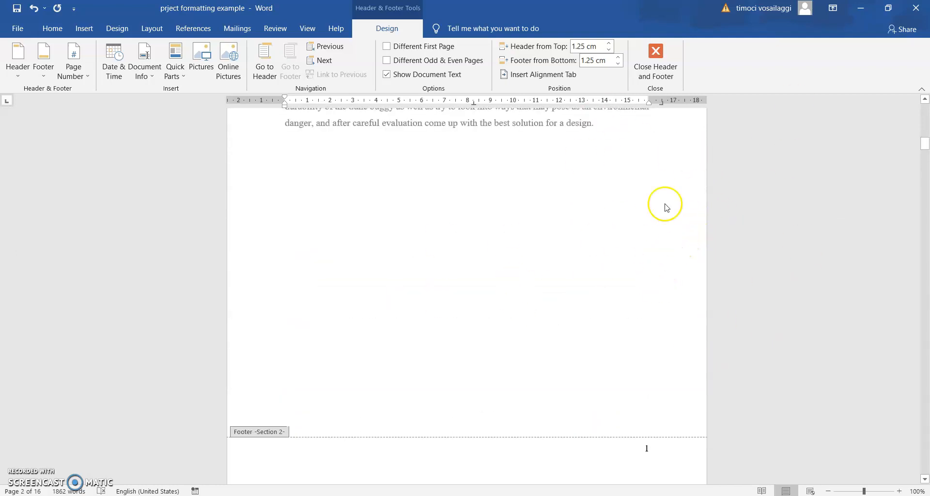
pyautogui.click(656, 62)
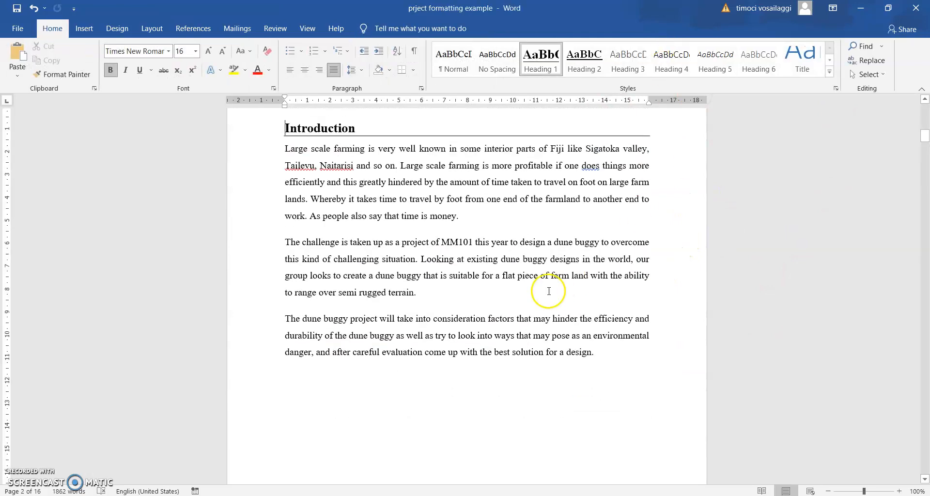
# Insert the built-in Facet cover page in front of the table of contents
pyautogui.scroll(10, 549, 291)
pyautogui.click(457, 313)
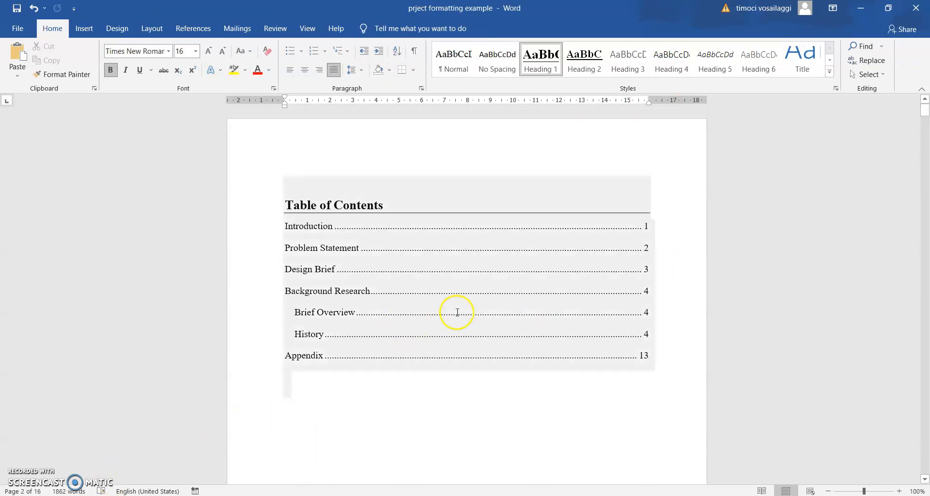
pyautogui.scroll(-8, 513, 309)
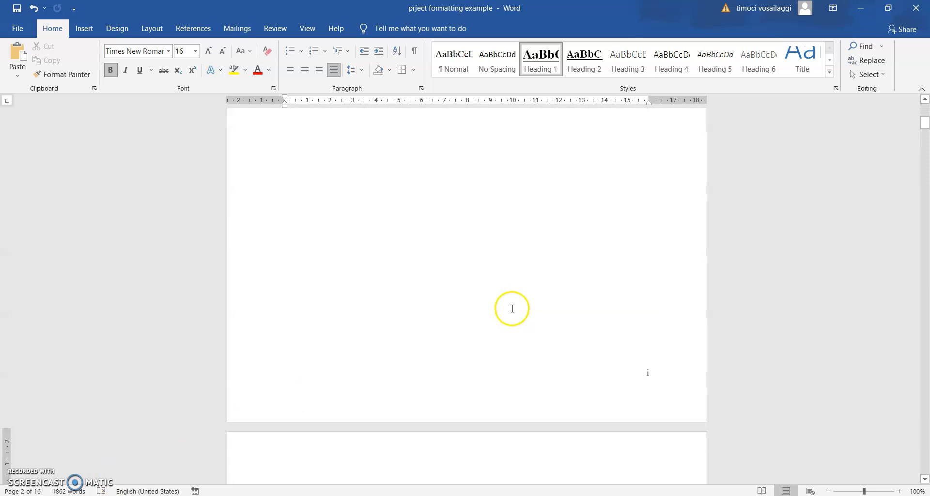
pyautogui.scroll(8, 513, 308)
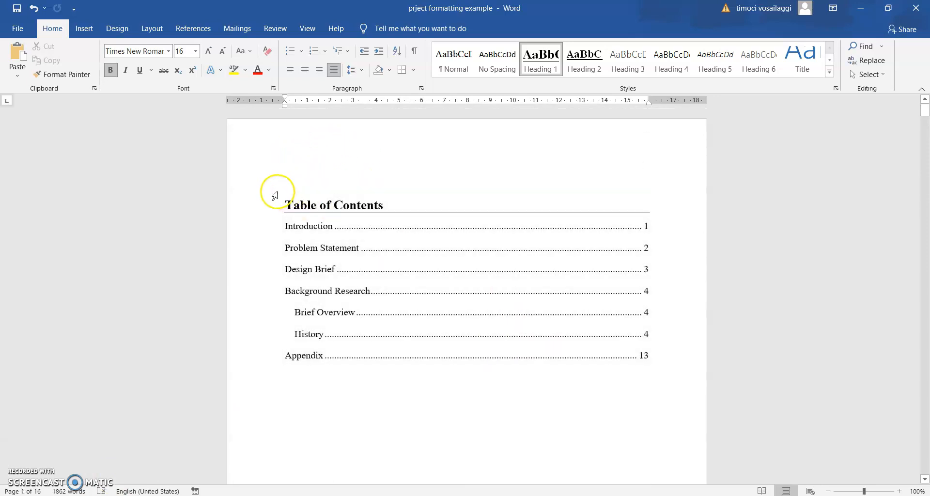
pyautogui.click(279, 208)
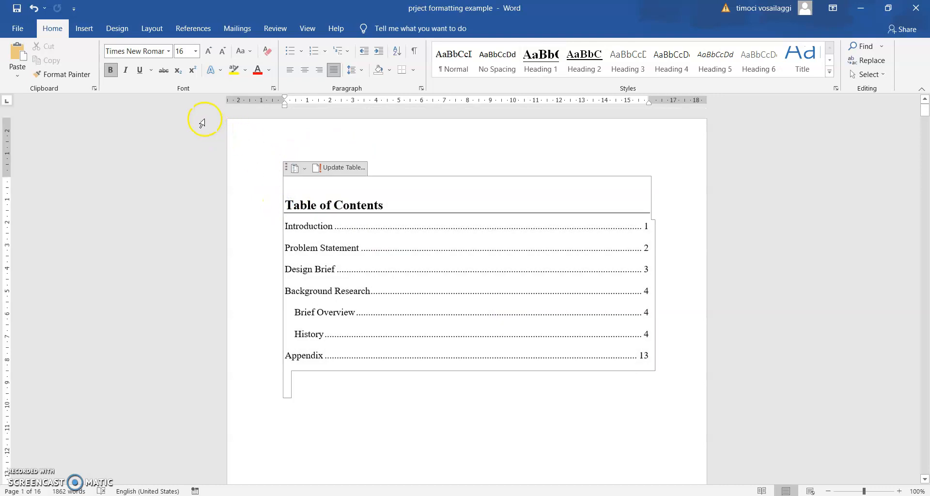
pyautogui.click(267, 168)
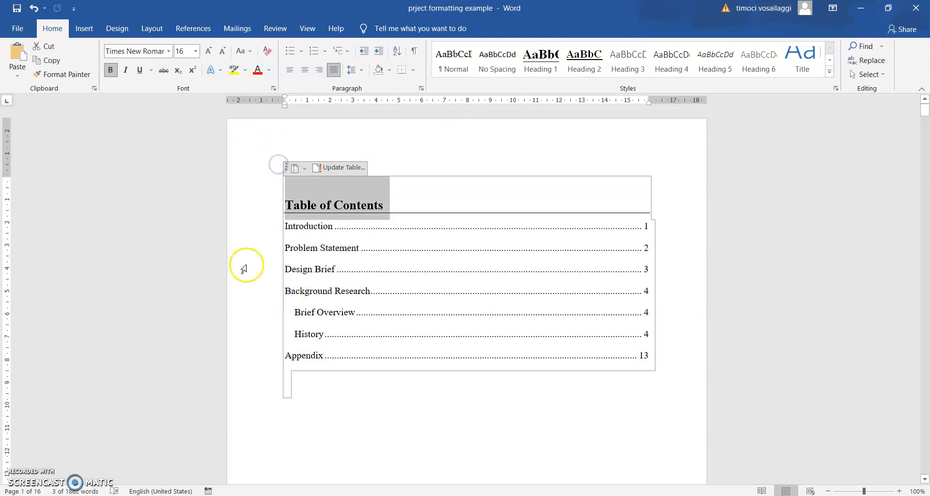
pyautogui.click(84, 29)
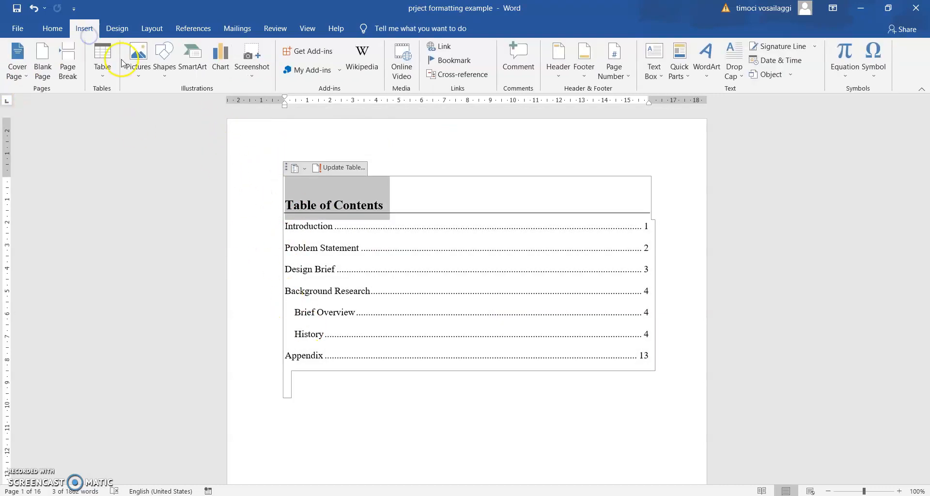
pyautogui.click(16, 73)
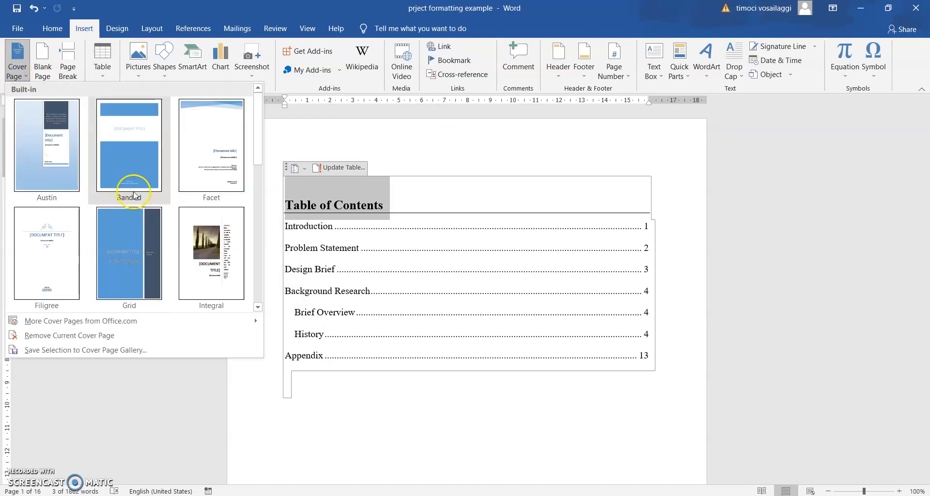
pyautogui.scroll(-3, 216, 200)
pyautogui.scroll(-2, 208, 194)
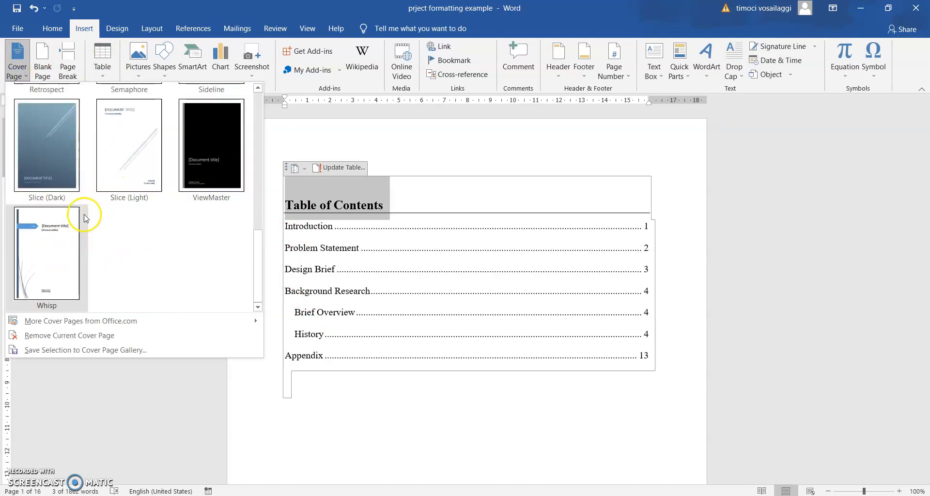
pyautogui.scroll(5, 92, 218)
pyautogui.click(211, 146)
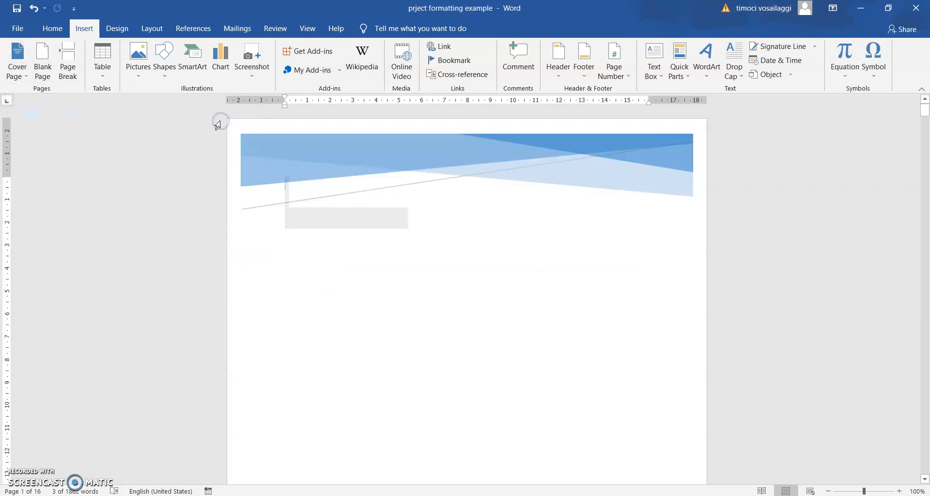
# Examine the new cover page, the table of contents and the page numbering through to the Design Brief page
pyautogui.scroll(-7, 509, 248)
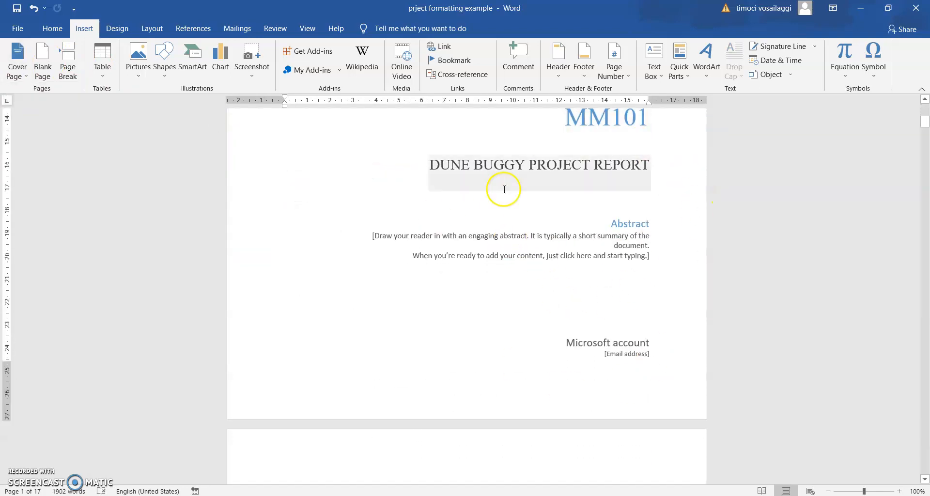
pyautogui.scroll(-6, 557, 230)
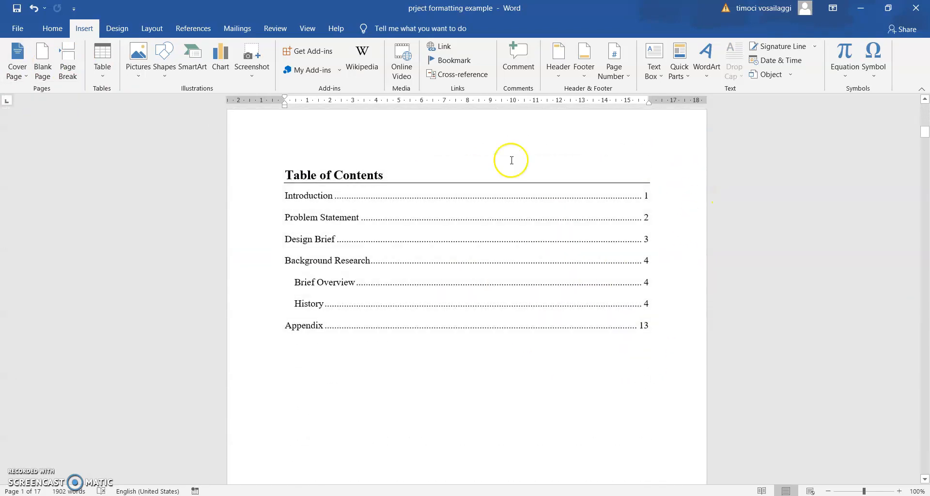
pyautogui.scroll(3, 535, 205)
pyautogui.scroll(-10, 541, 277)
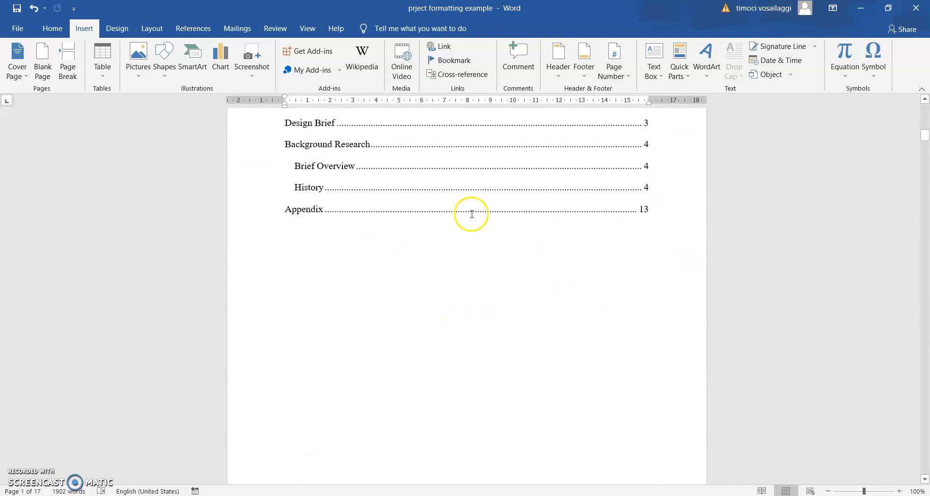
pyautogui.scroll(6, 474, 334)
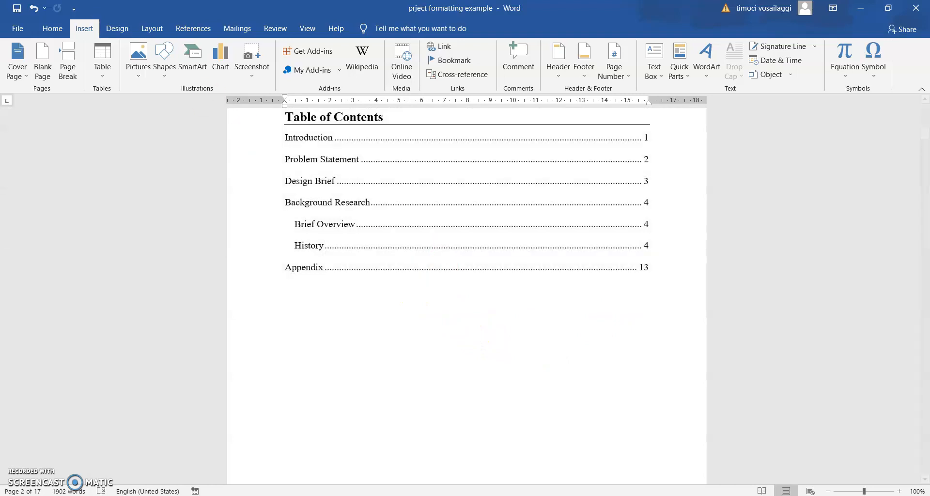
pyautogui.scroll(-4, 524, 322)
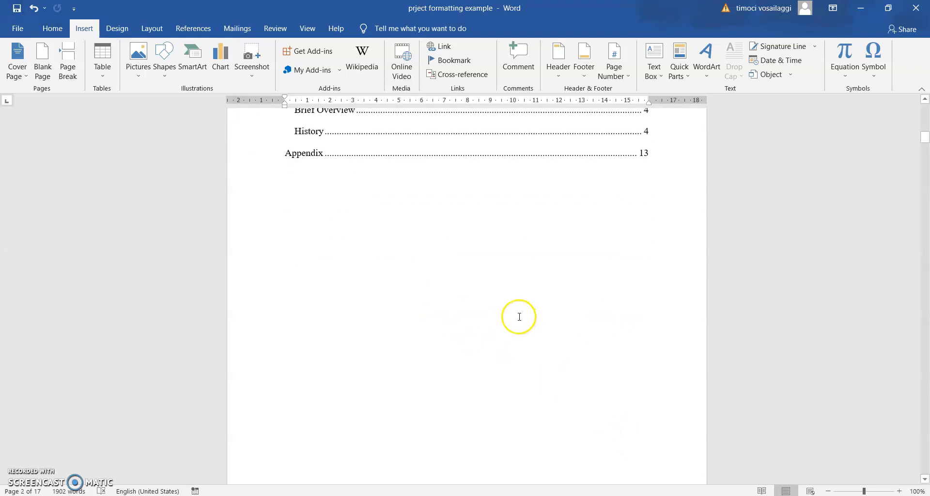
pyautogui.scroll(-18, 688, 278)
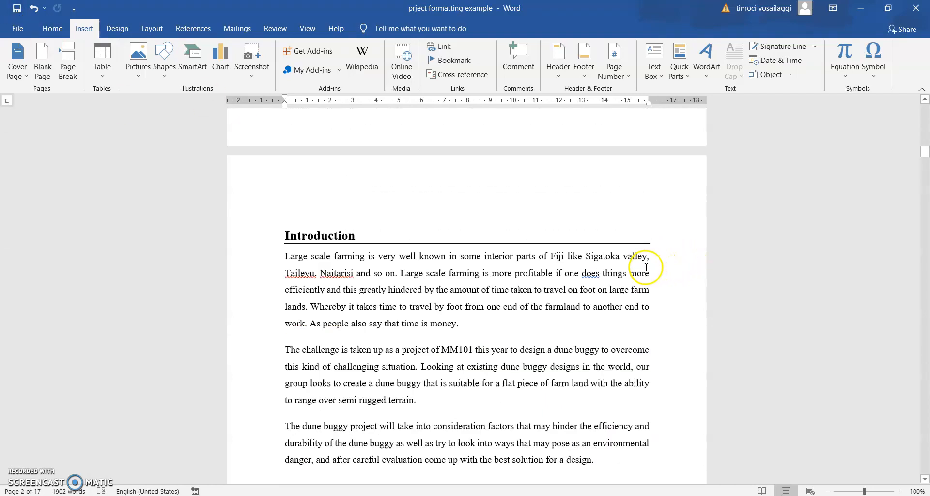
pyautogui.scroll(-7, 620, 278)
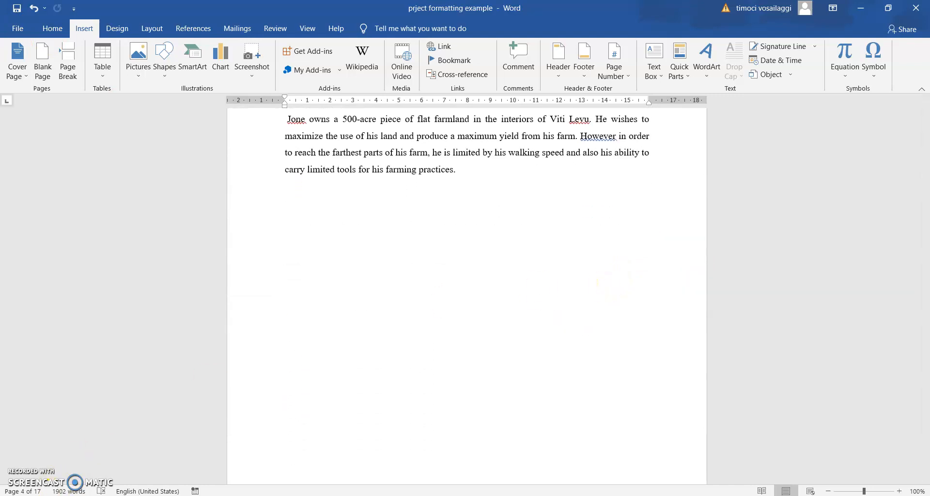
pyautogui.scroll(-10, 270, 349)
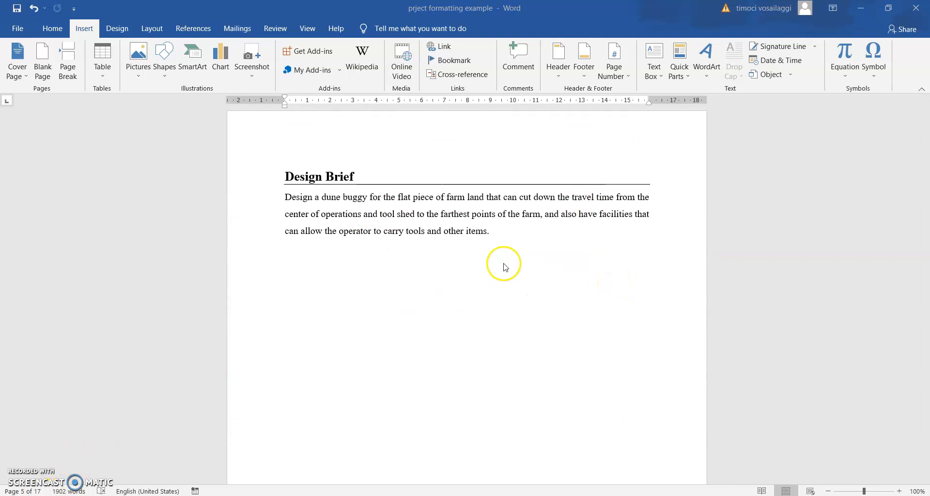
pyautogui.scroll(6, 488, 307)
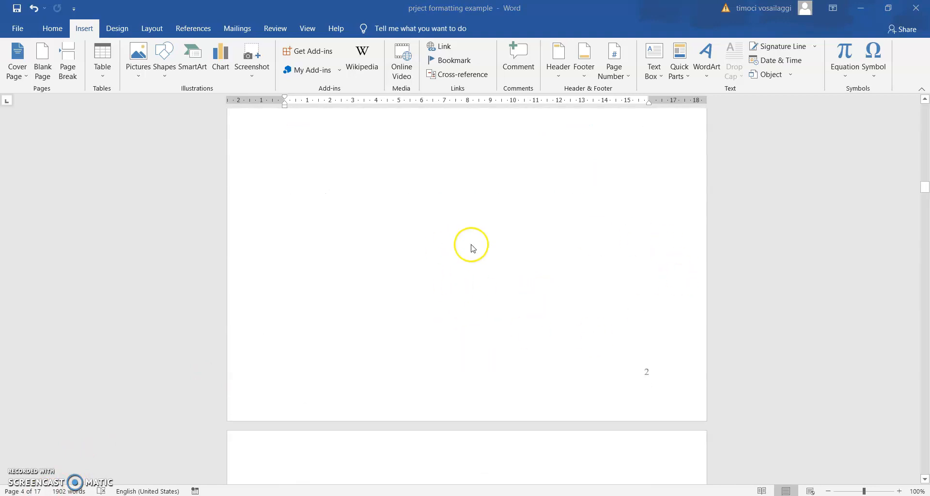
pyautogui.scroll(-4, 473, 245)
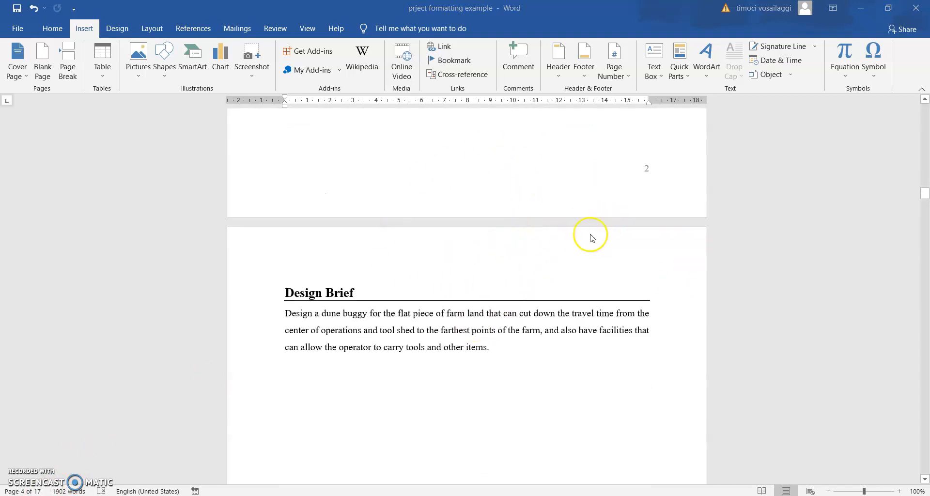
# Set the document's citation style to IEEE
pyautogui.click(187, 30)
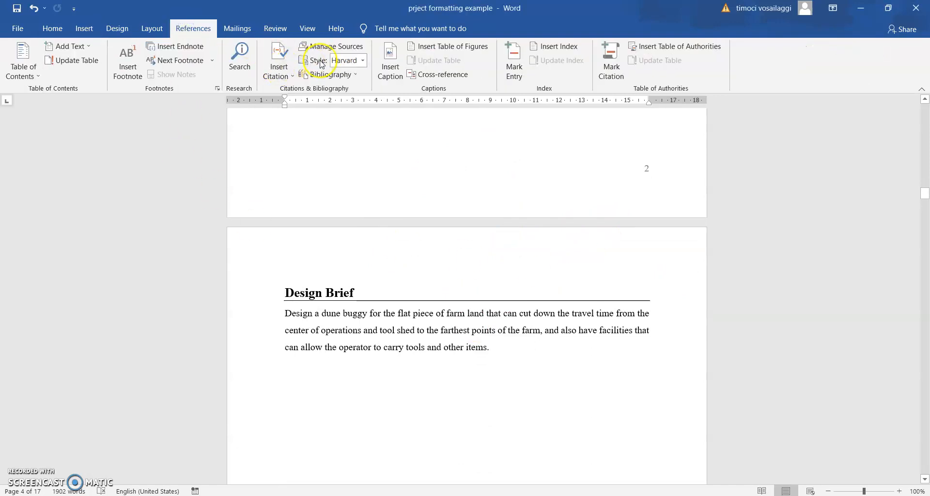
pyautogui.click(363, 61)
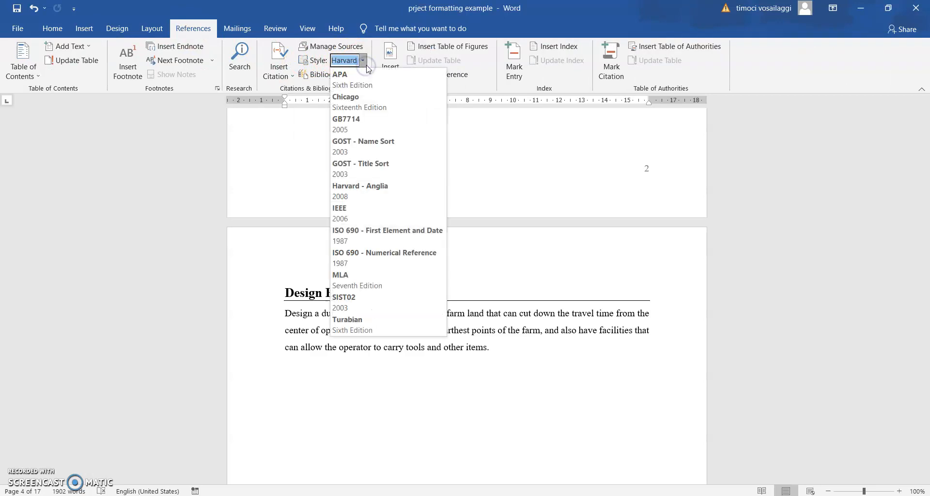
pyautogui.click(365, 214)
# Create a Book source with the author's name, title MM101, year 2021, city Suva and publisher USP in the current source list
pyautogui.click(323, 48)
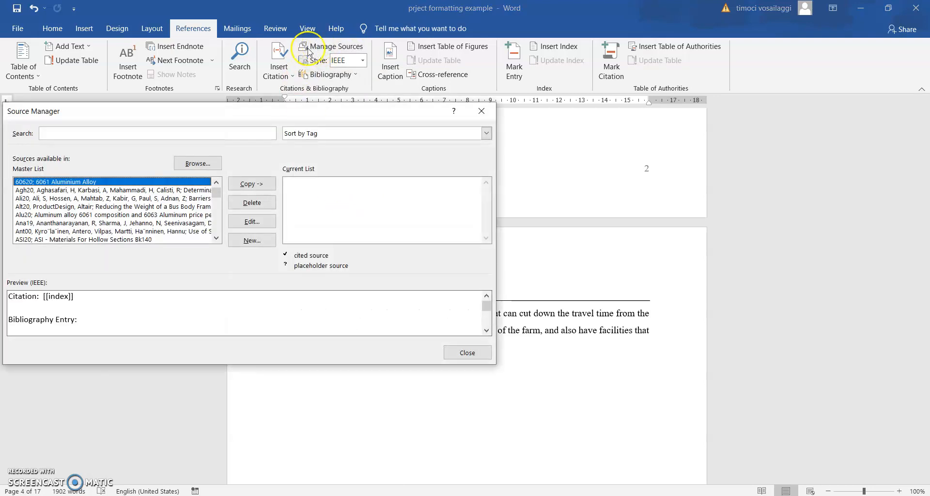
pyautogui.click(337, 192)
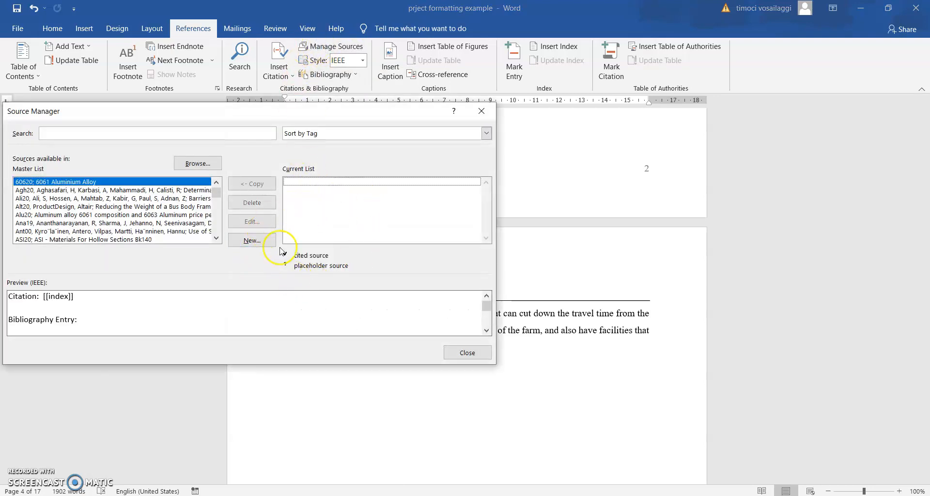
pyautogui.click(251, 241)
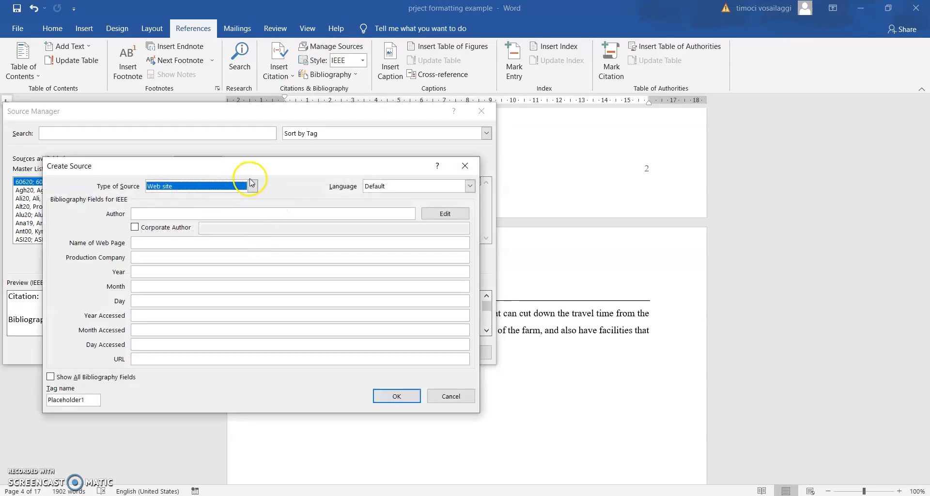
pyautogui.click(252, 186)
pyautogui.scroll(1, 208, 218)
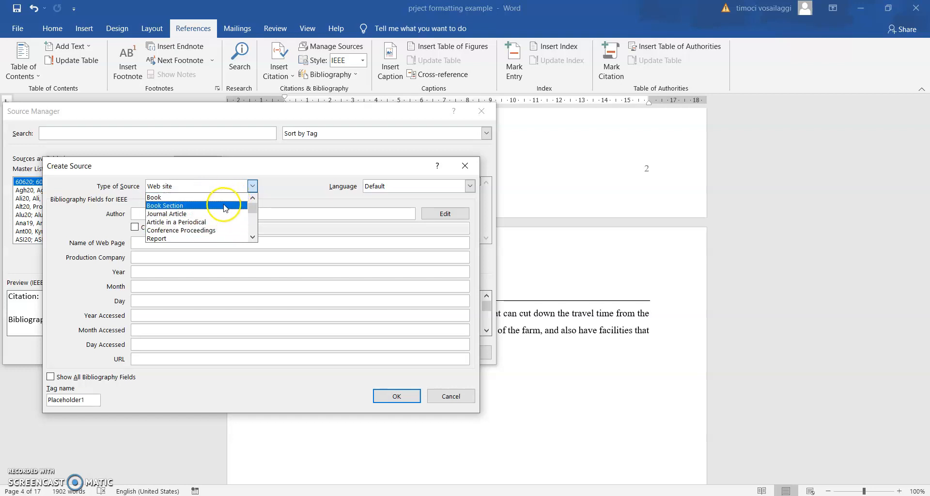
pyautogui.click(186, 197)
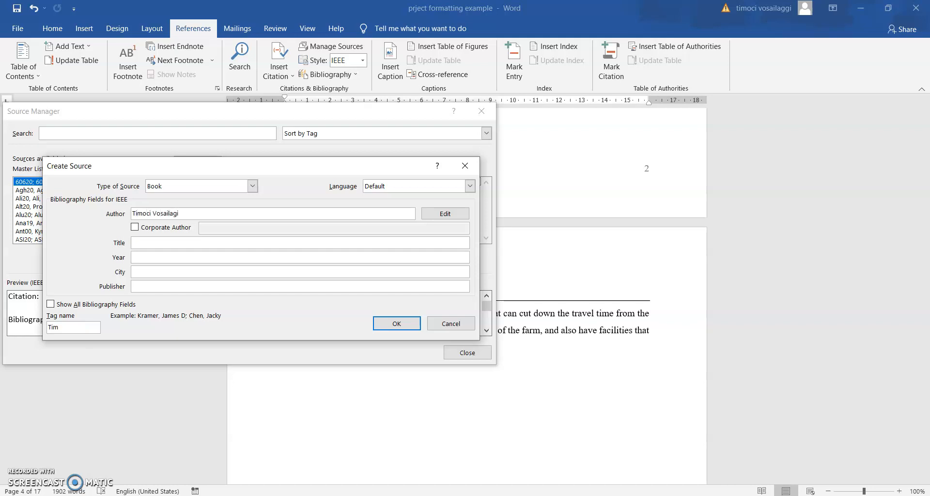
pyautogui.click(140, 241)
pyautogui.click(142, 255)
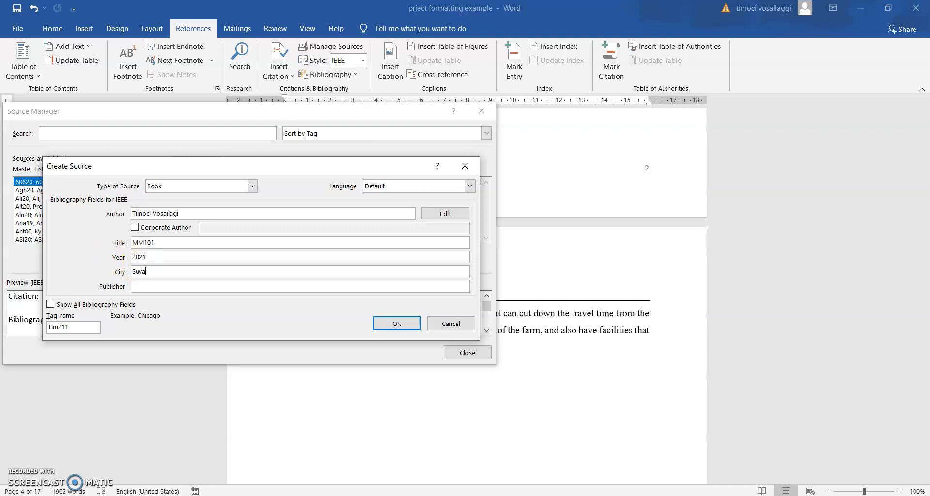
pyautogui.click(146, 288)
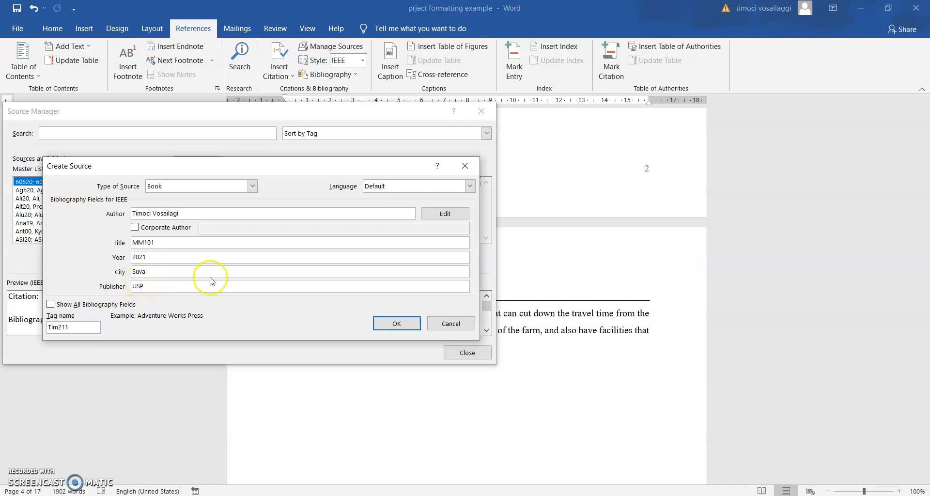
pyautogui.click(395, 323)
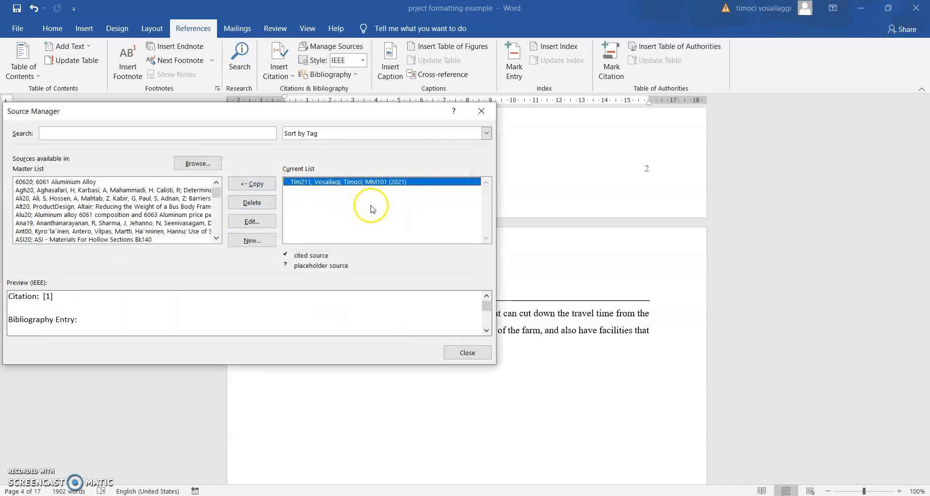
# Start a new Web site source with the author's name, web page name MM101 and production company USP
pyautogui.click(260, 237)
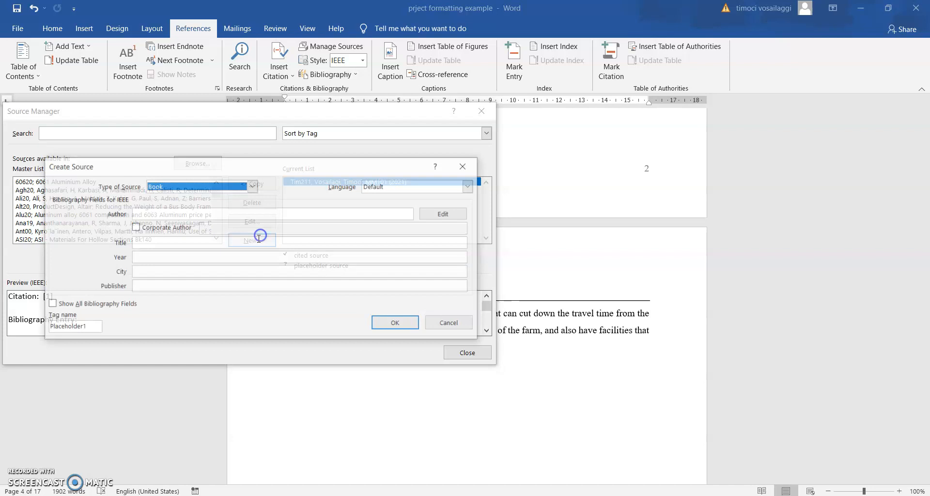
pyautogui.click(252, 186)
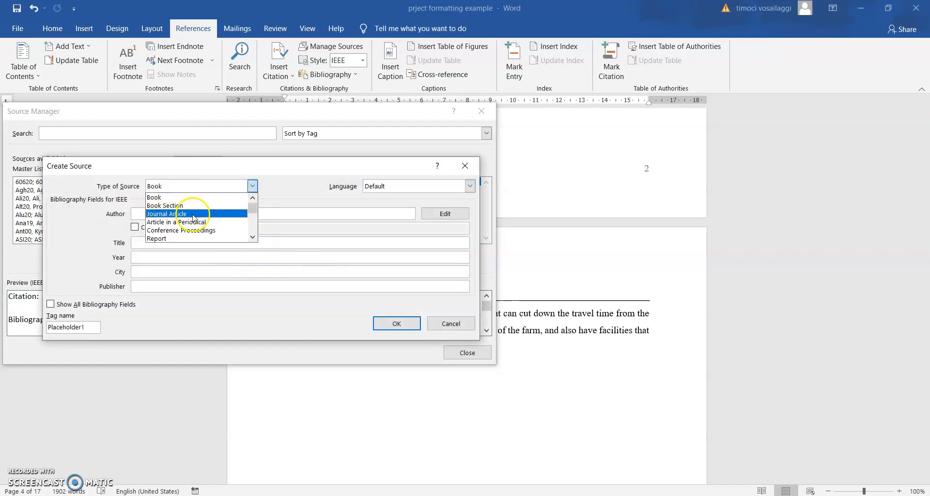
pyautogui.scroll(-1, 189, 220)
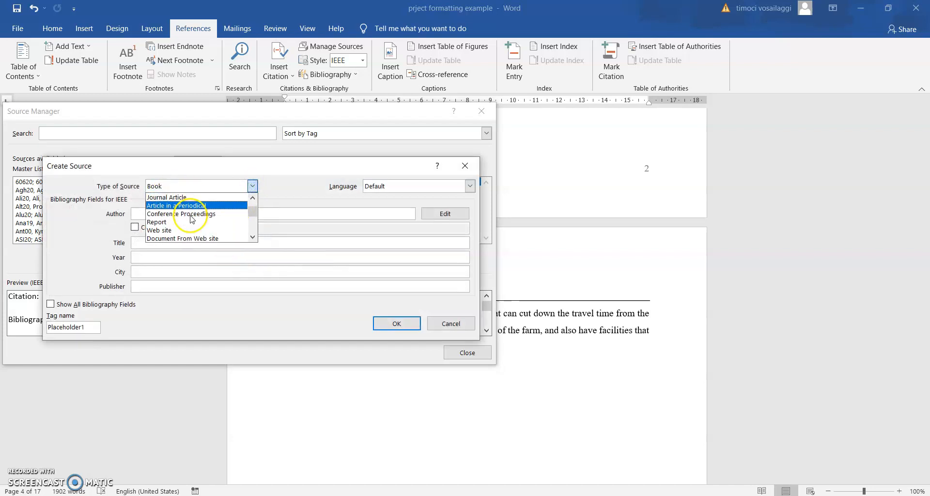
pyautogui.click(167, 230)
pyautogui.click(153, 216)
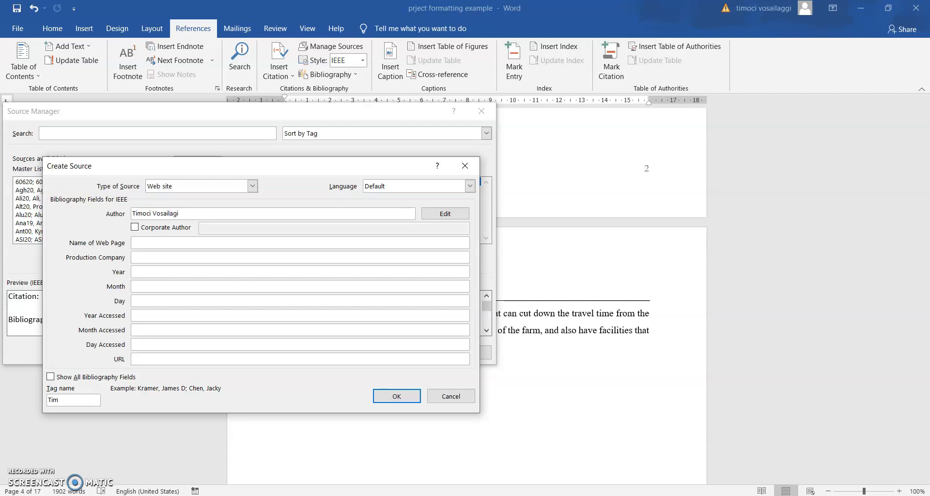
pyautogui.click(138, 245)
pyautogui.click(173, 256)
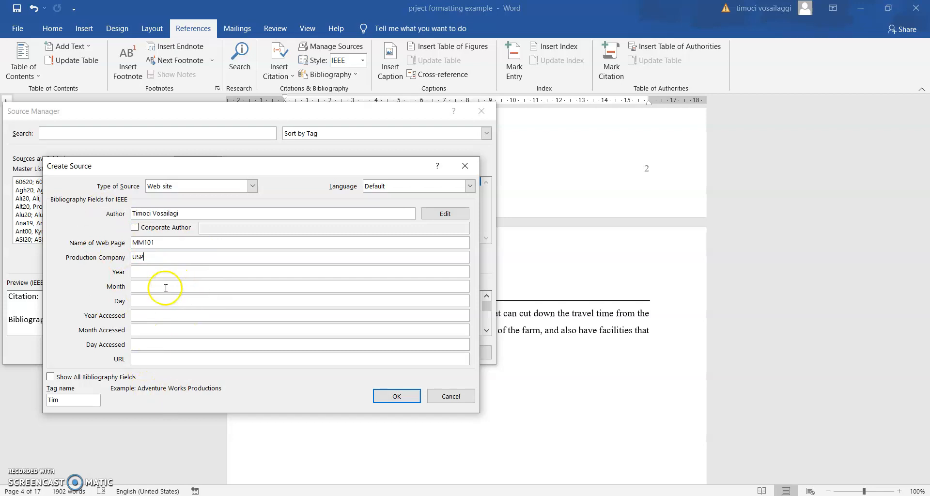
# Date the web source 12 May 2020 and set its access date to 23 May 2021
pyautogui.click(149, 274)
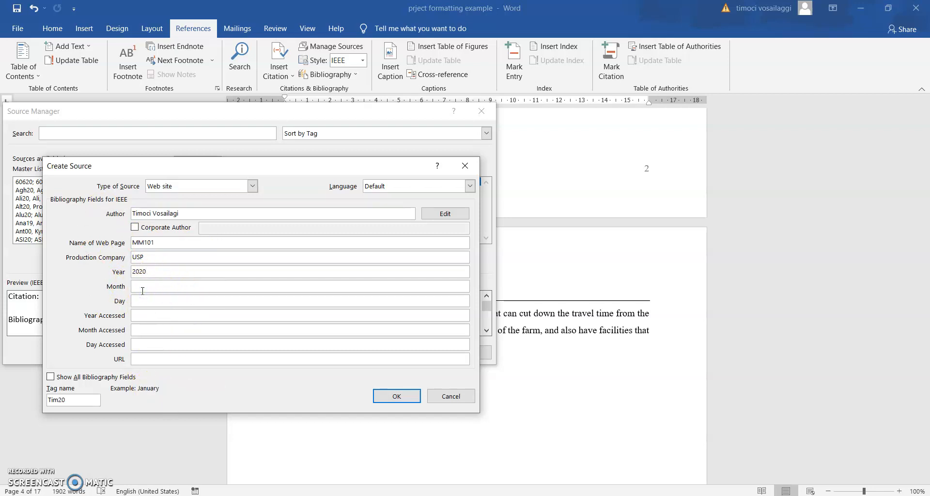
pyautogui.click(149, 304)
pyautogui.click(149, 316)
pyautogui.click(171, 328)
pyautogui.click(144, 344)
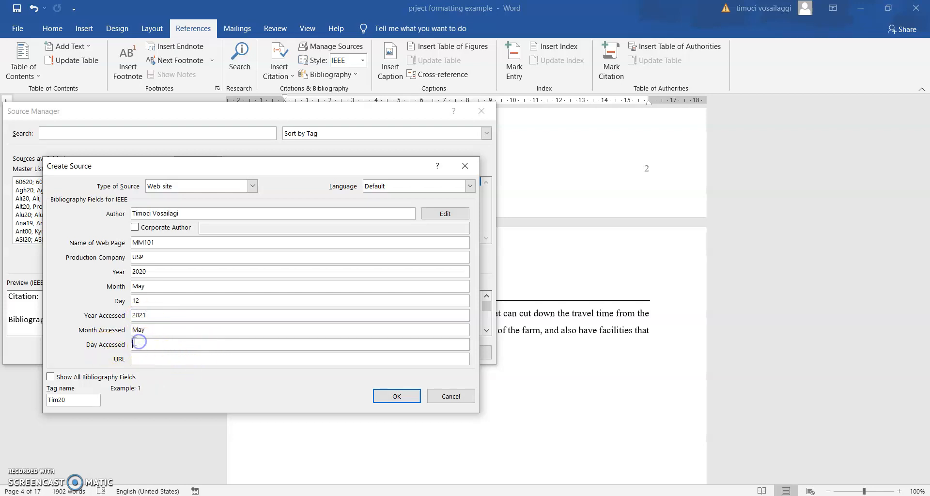
# Copy the Google image search page's address from the browser into the web source's URL, save the source and close the Source Manager
pyautogui.click(135, 358)
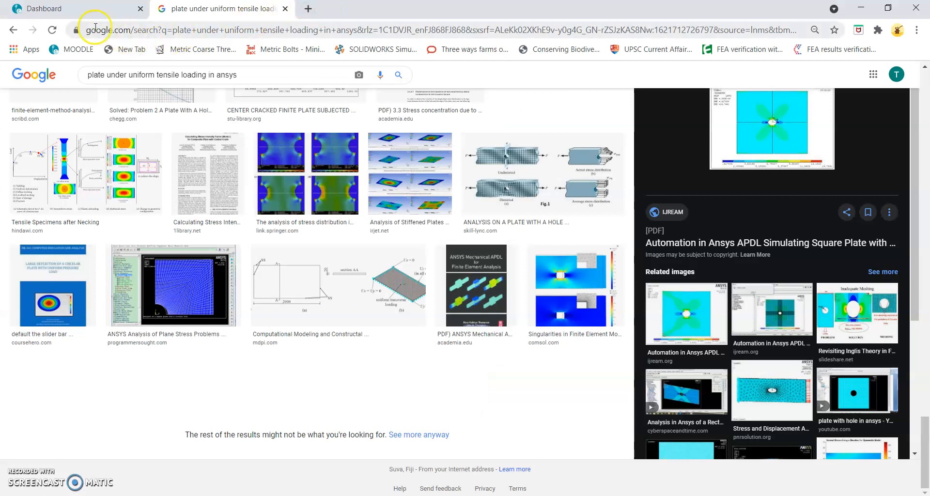
pyautogui.click(97, 33)
pyautogui.moveTo(111, 31); pyautogui.dragTo(64, 26)
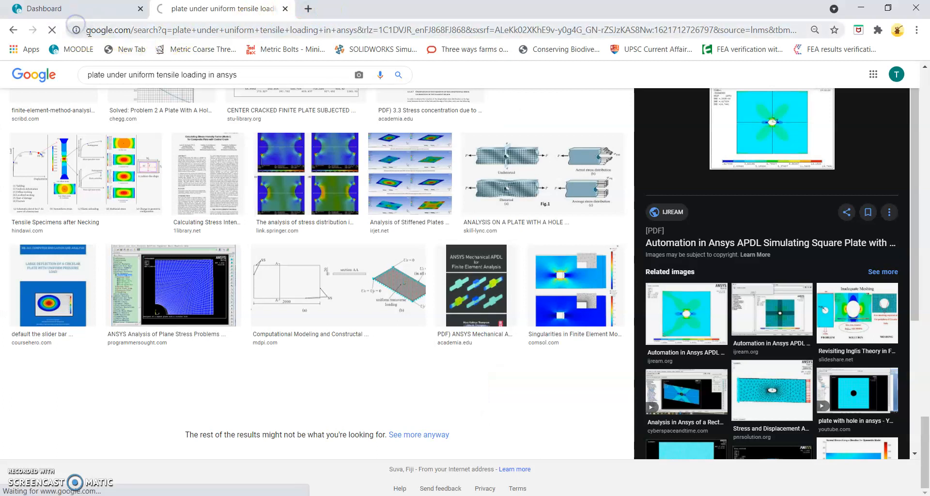
pyautogui.click(88, 33)
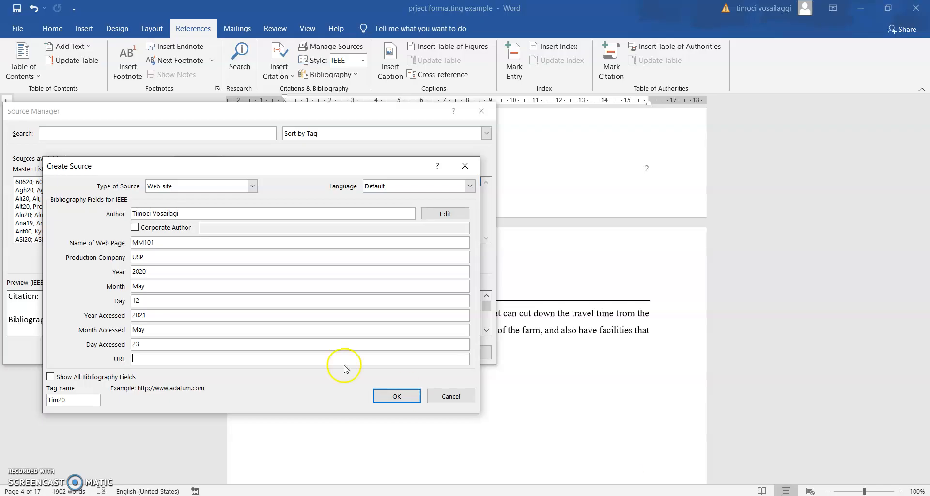
pyautogui.hotkey('ctrl', 'v')
pyautogui.click(401, 395)
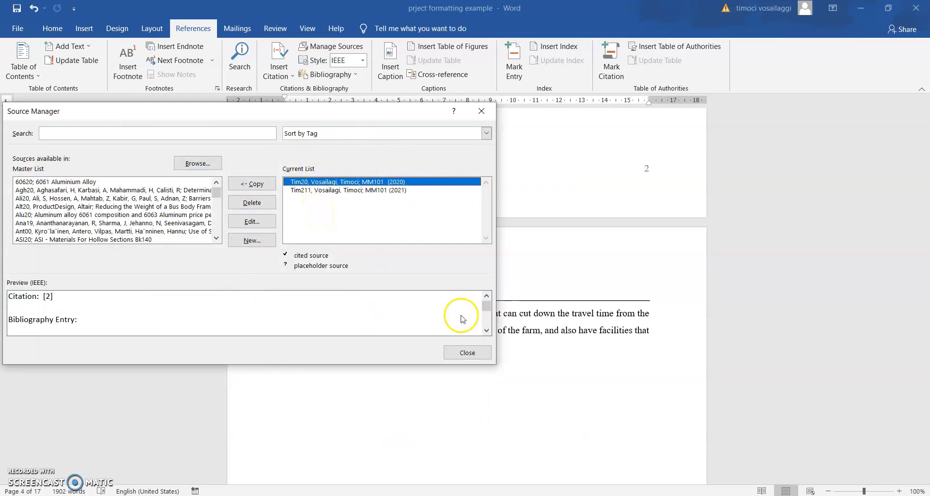
pyautogui.click(467, 353)
# Cite the 2020 MM101 source after "large farm lands" and the 2021 MM101 source after "challenging situation" in the Introduction
pyautogui.scroll(3, 427, 301)
pyautogui.scroll(5, 427, 301)
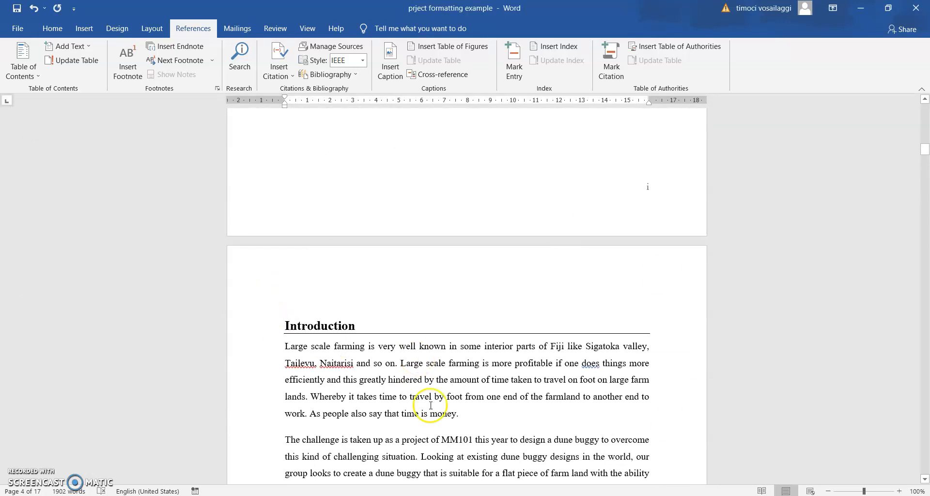
pyautogui.scroll(-2, 443, 322)
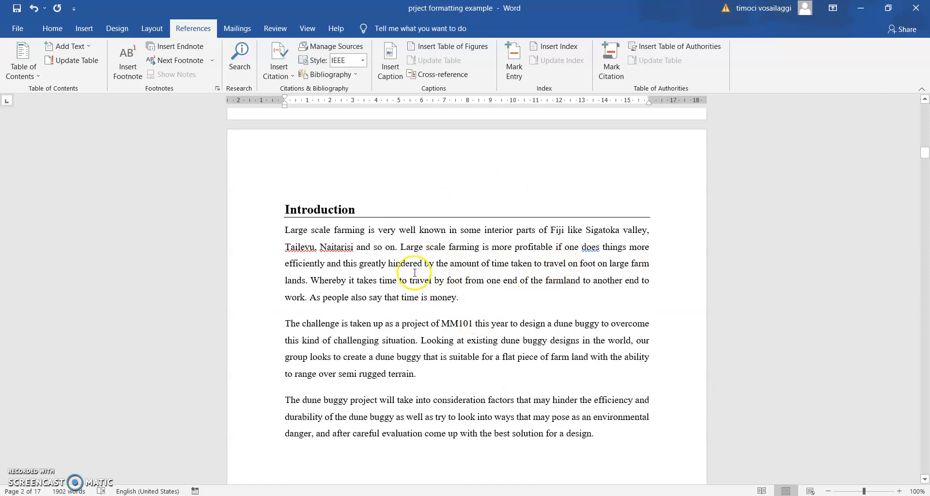
pyautogui.click(306, 281)
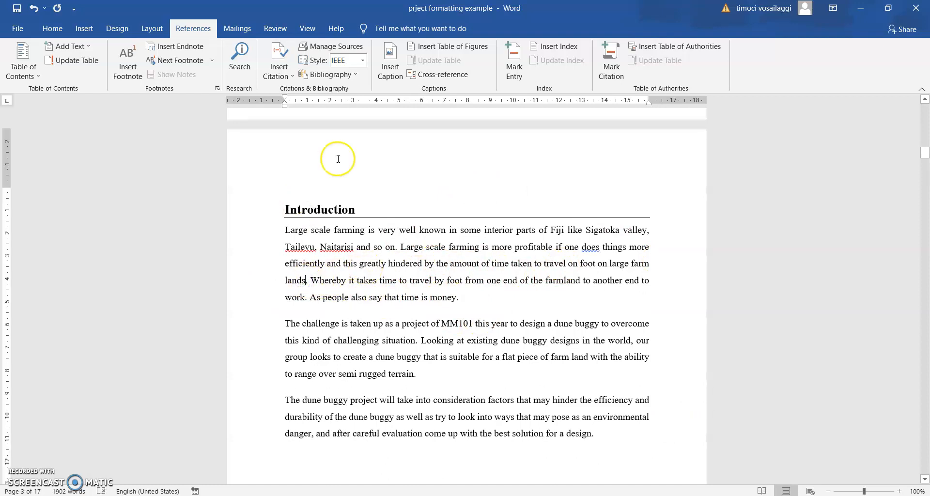
pyautogui.click(284, 73)
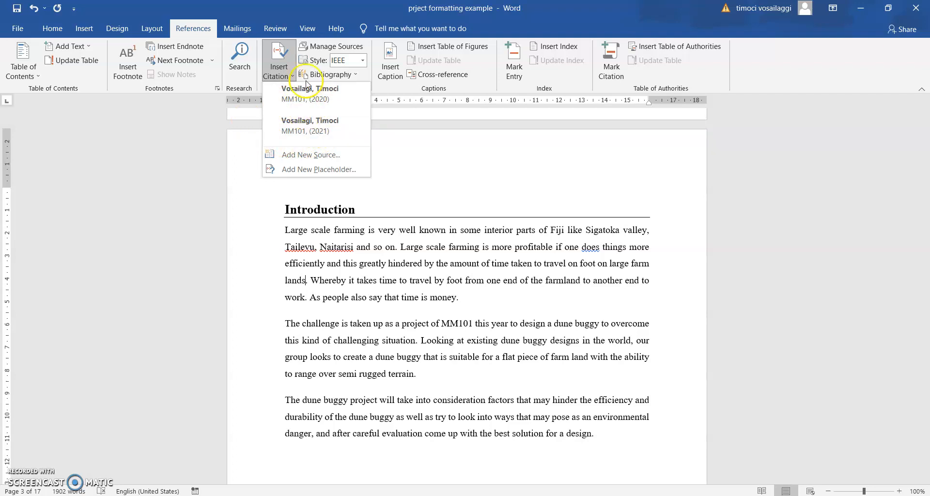
pyautogui.click(307, 97)
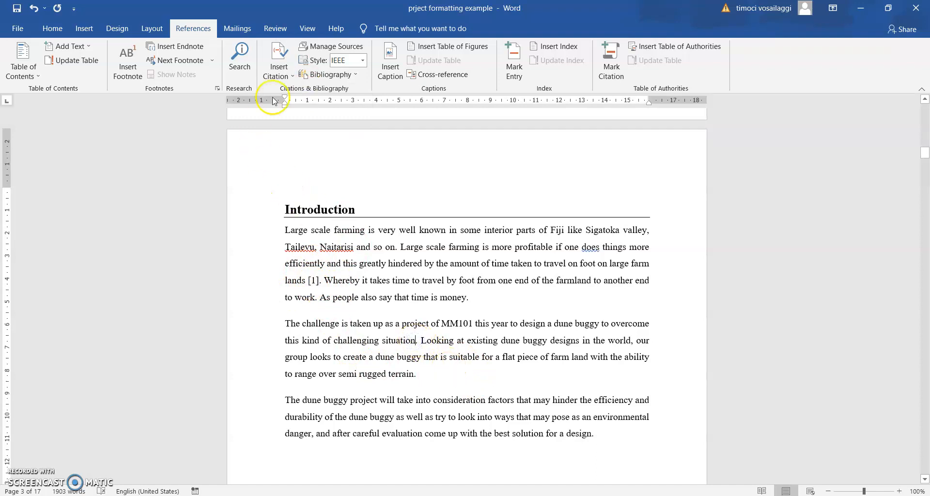
pyautogui.click(279, 67)
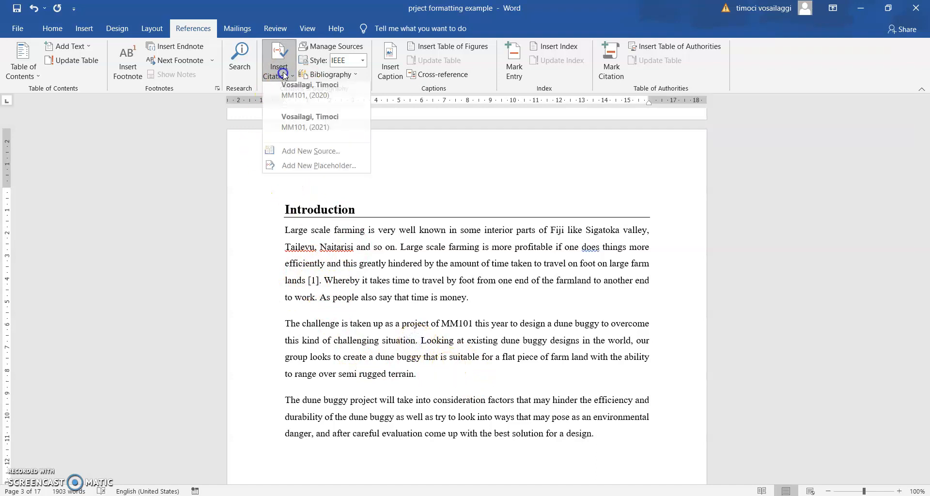
pyautogui.click(329, 126)
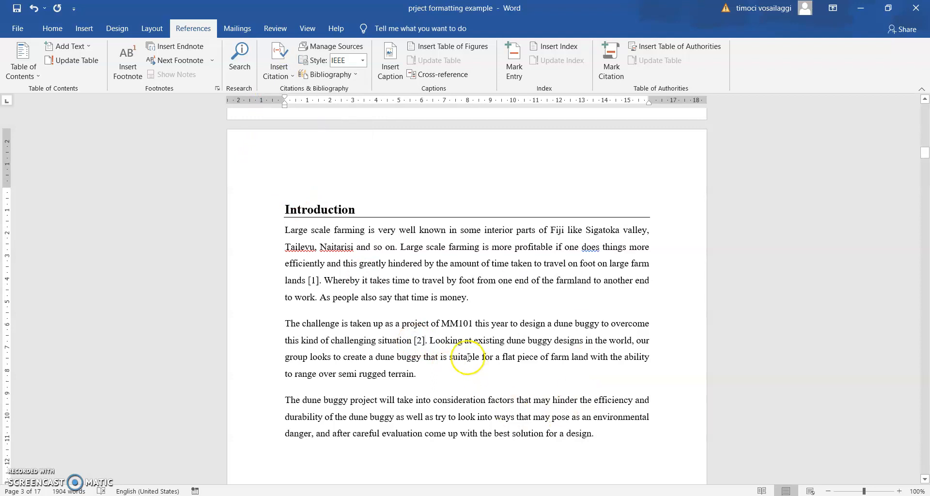
# Insert the built-in References bibliography below the Post evaluation discussion paragraph
pyautogui.scroll(-3, 465, 353)
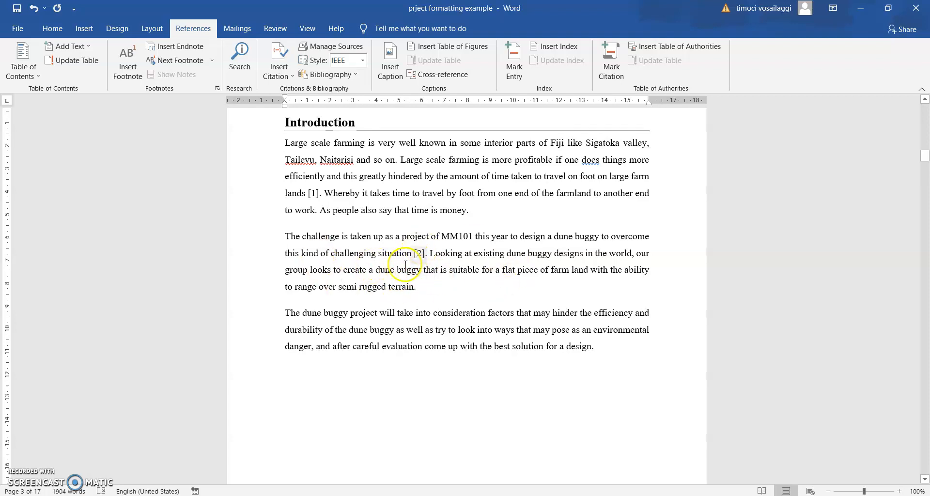
pyautogui.scroll(-3, 450, 311)
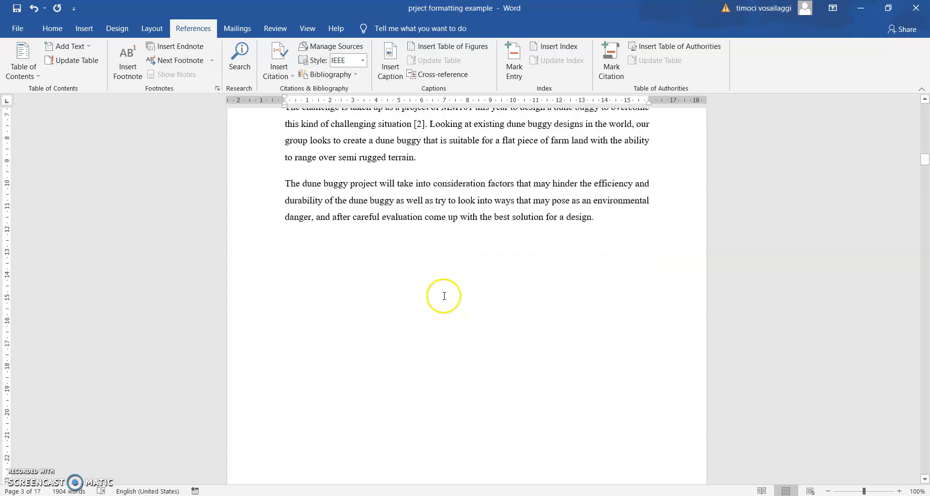
pyautogui.moveTo(925, 163); pyautogui.dragTo(926, 405)
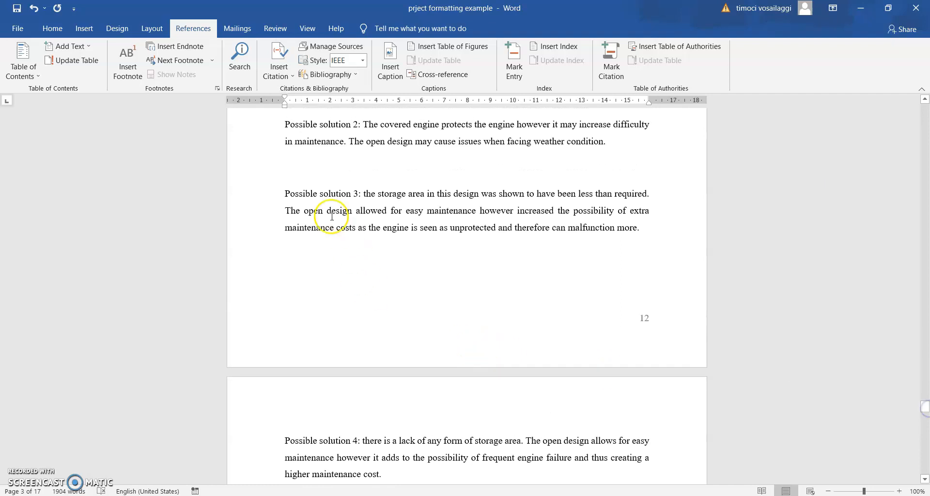
pyautogui.scroll(-6, 308, 291)
pyautogui.click(308, 291)
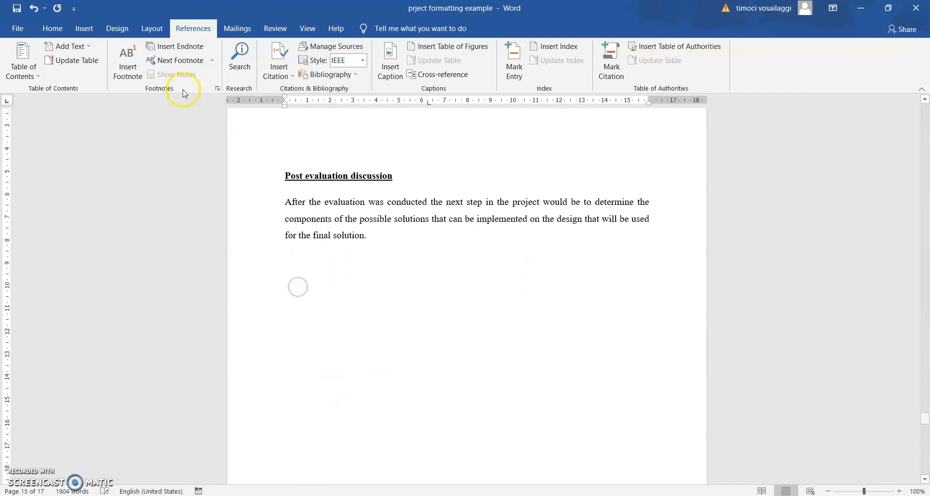
pyautogui.click(353, 73)
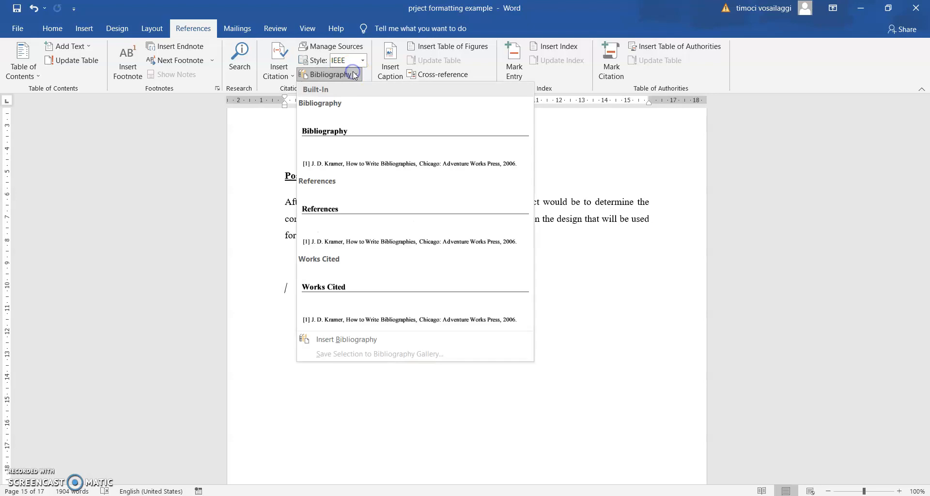
pyautogui.click(354, 228)
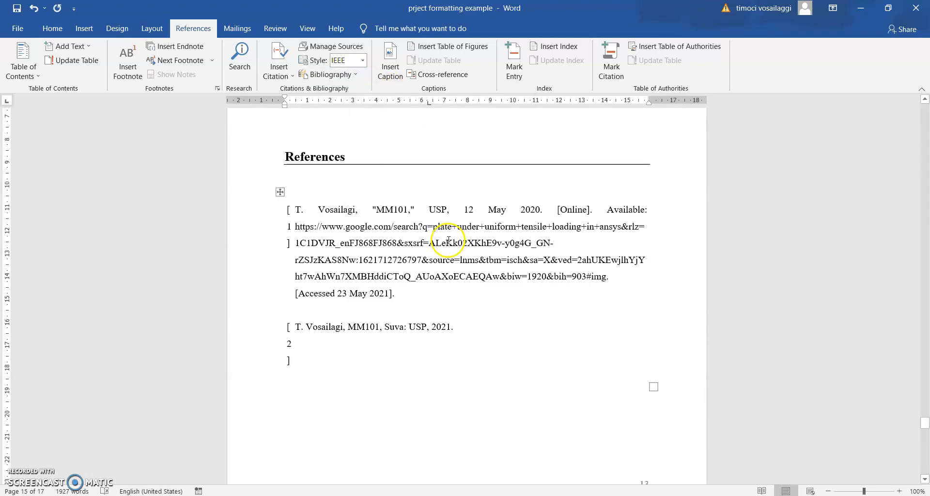
pyautogui.scroll(1, 448, 241)
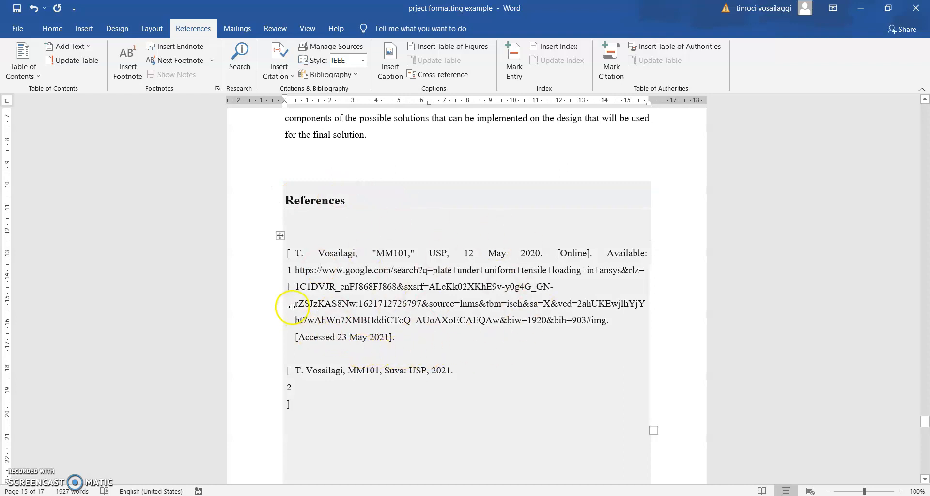
# Try to widen the narrow number column of the References list so each bracketed number fits on one line
pyautogui.scroll(-1, 293, 297)
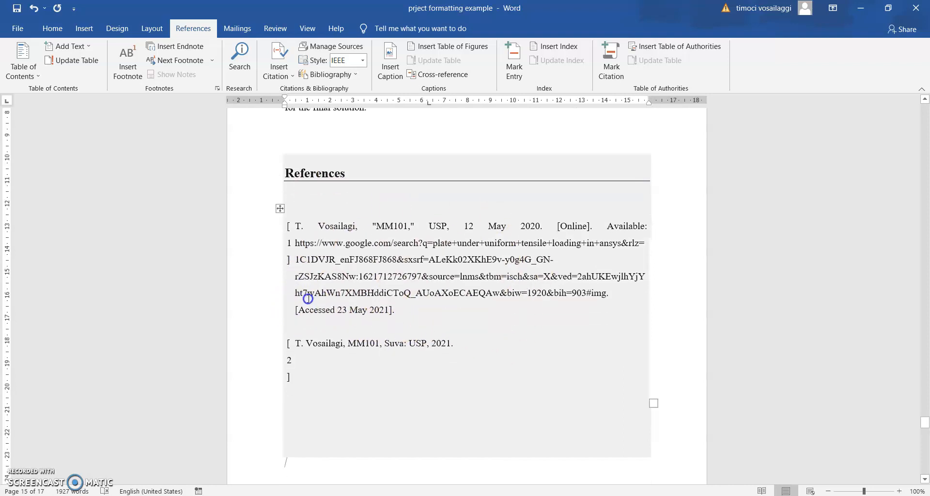
pyautogui.click(312, 293)
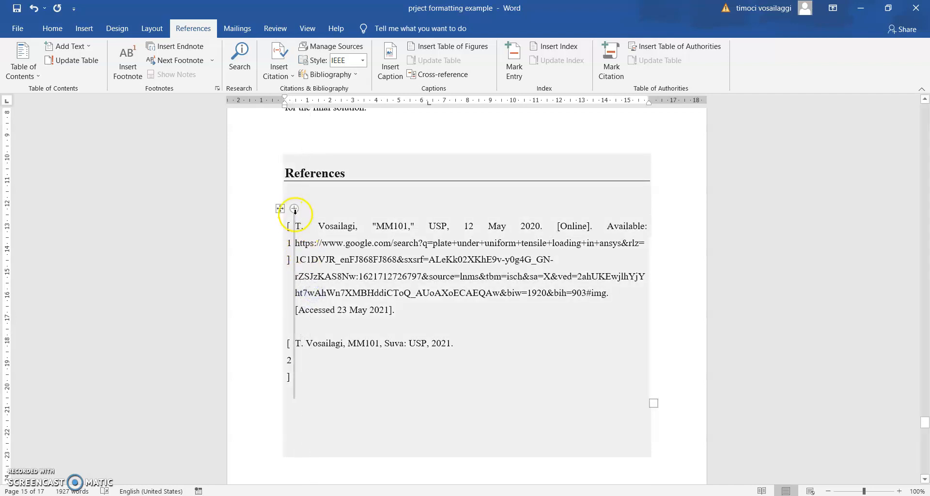
pyautogui.moveTo(293, 223); pyautogui.dragTo(305, 226)
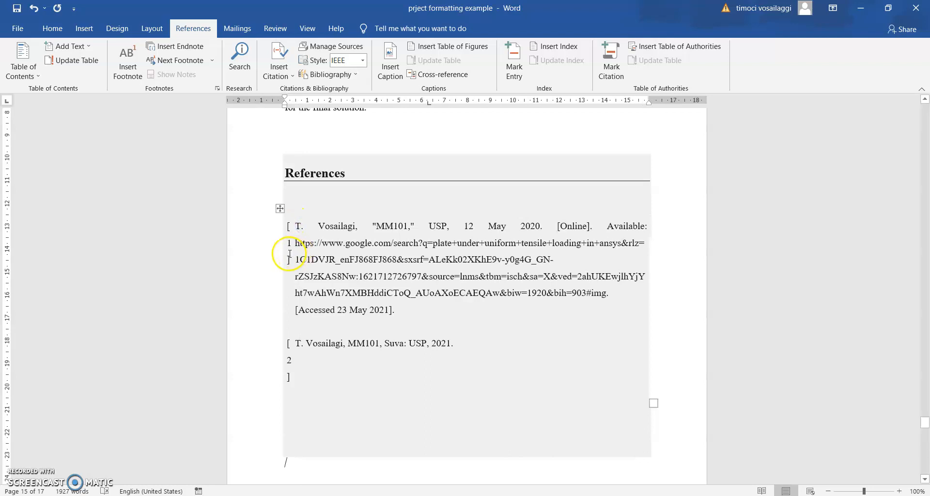
# Add the caption "Figure 1 Dune buggie 1" below the blue buggy picture in the Sand Rail section
pyautogui.scroll(2, 417, 305)
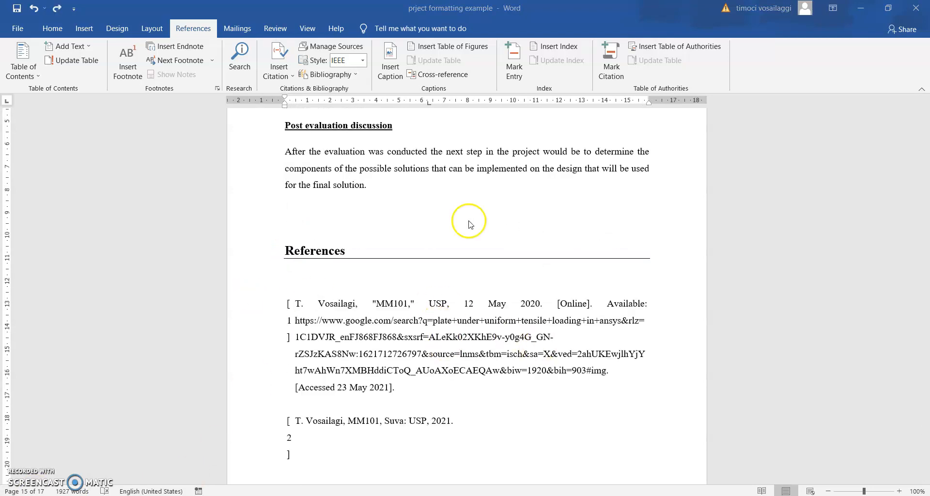
pyautogui.scroll(2, 450, 270)
pyautogui.scroll(20, 455, 274)
pyautogui.scroll(20, 459, 279)
pyautogui.scroll(12, 453, 270)
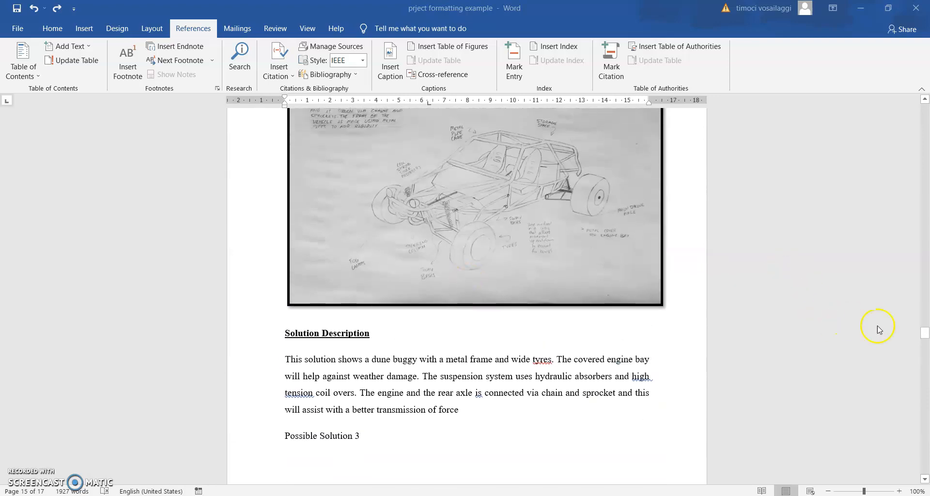
pyautogui.moveTo(924, 334); pyautogui.dragTo(925, 250)
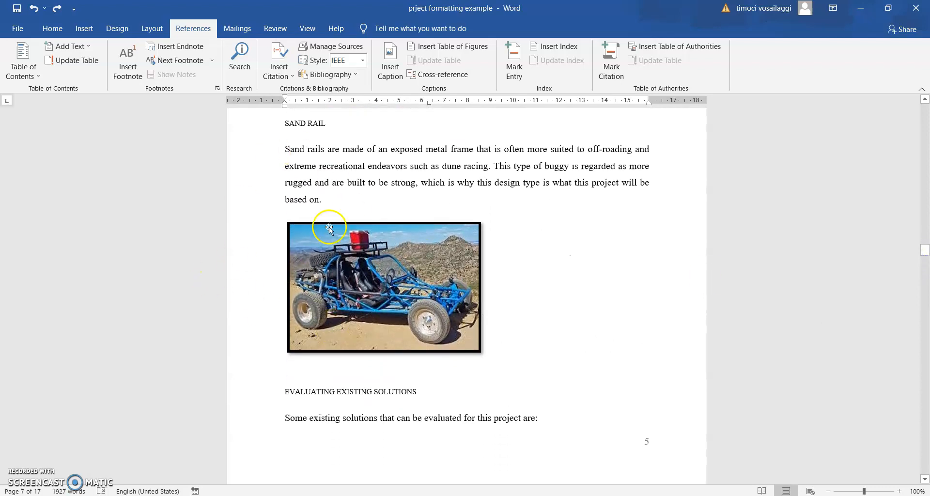
pyautogui.click(361, 297)
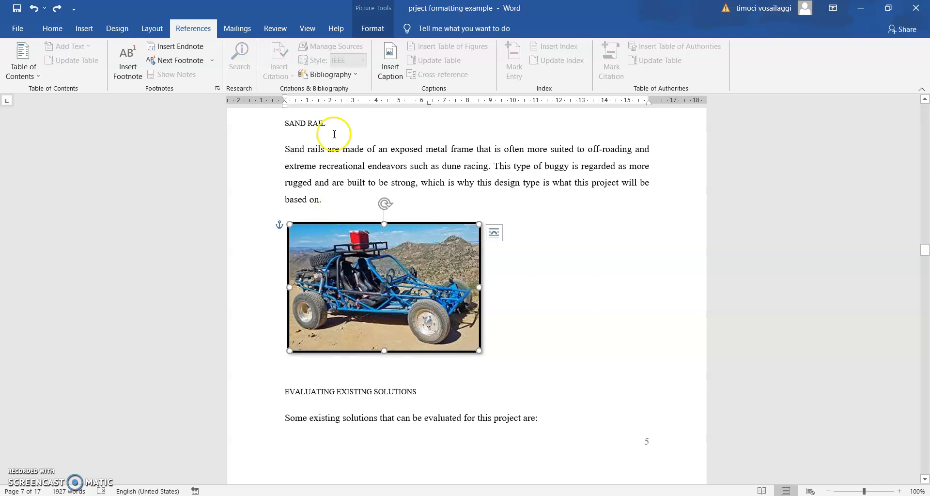
pyautogui.click(391, 68)
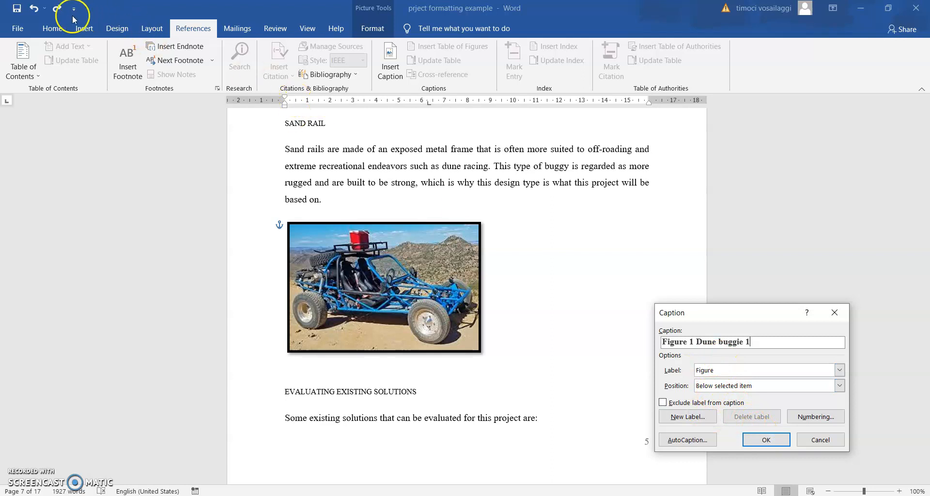
pyautogui.click(50, 34)
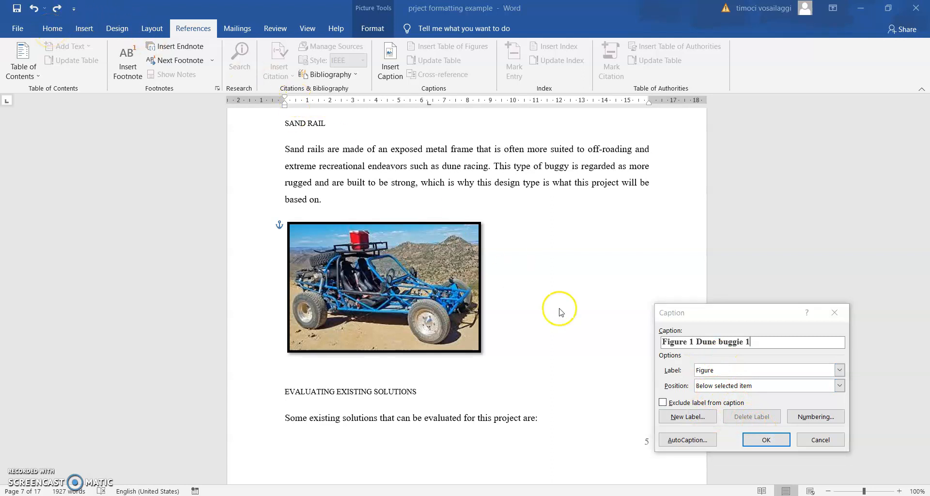
pyautogui.click(766, 440)
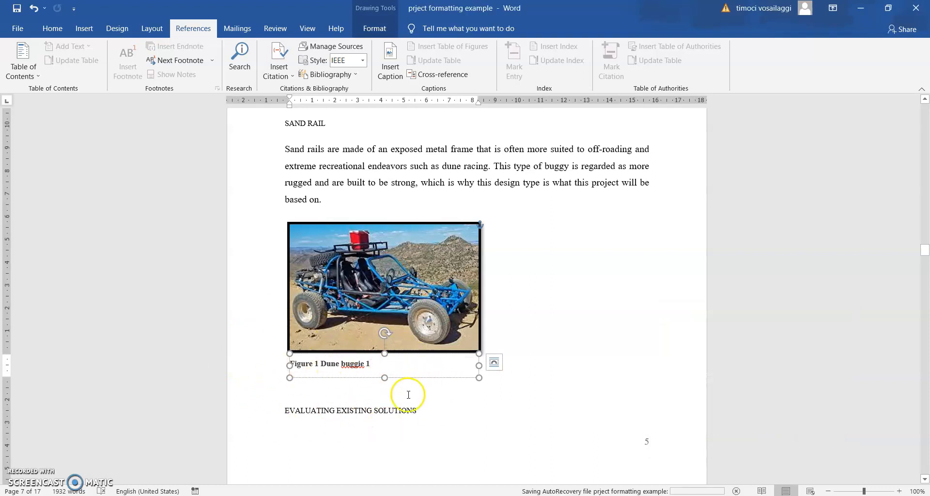
# Modify the Caption style to use the Automatic font colour and italic text
pyautogui.click(52, 28)
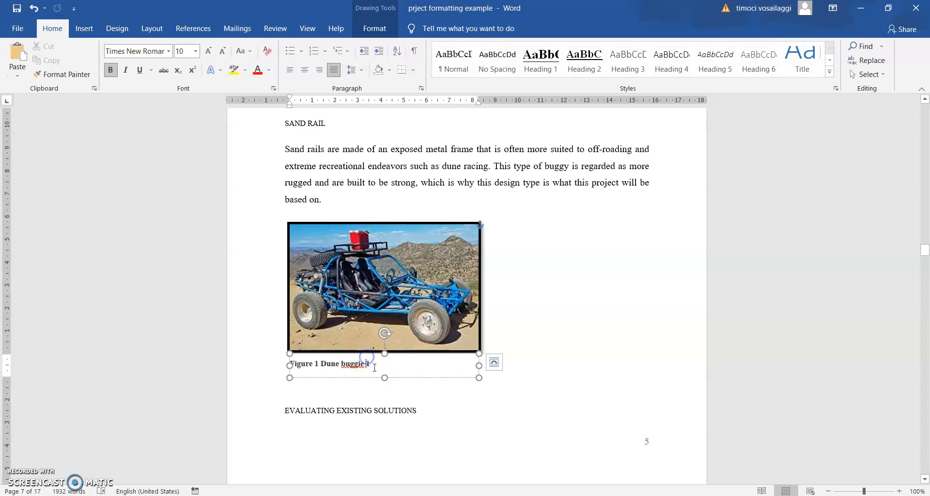
pyautogui.moveTo(358, 367); pyautogui.dragTo(290, 373)
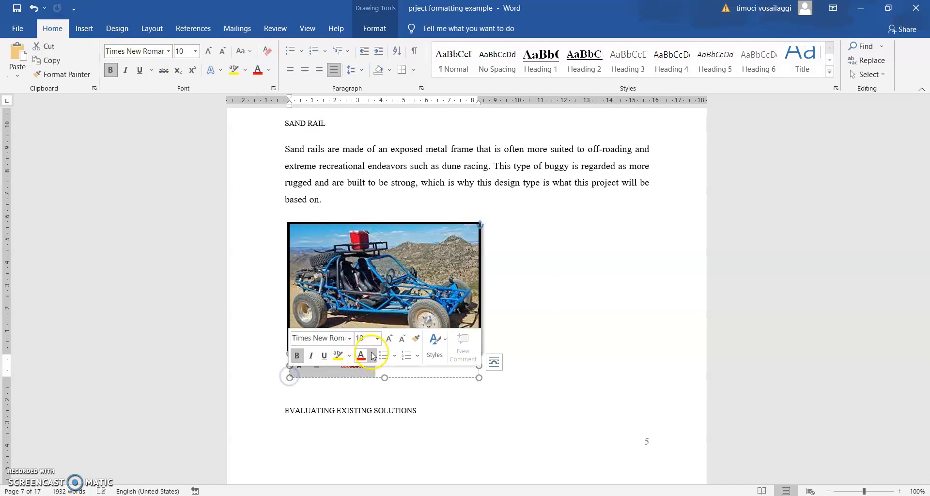
pyautogui.click(364, 388)
pyautogui.click(375, 367)
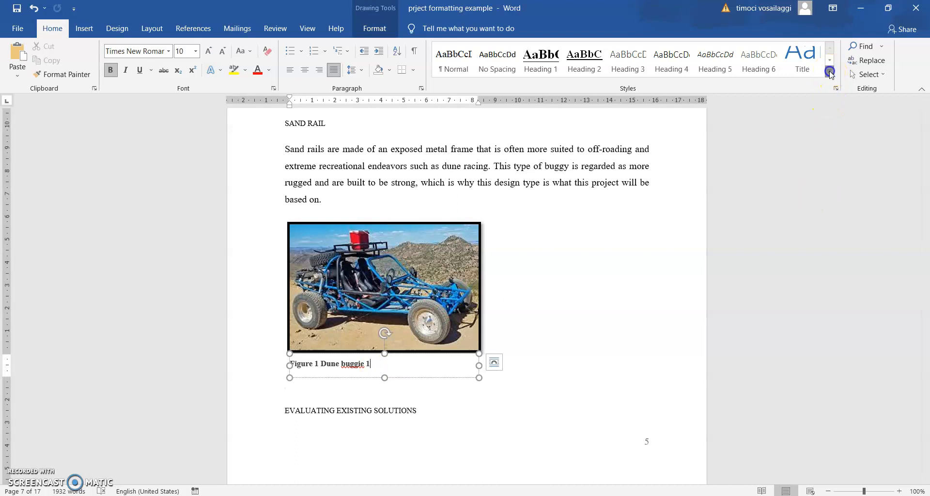
pyautogui.click(830, 72)
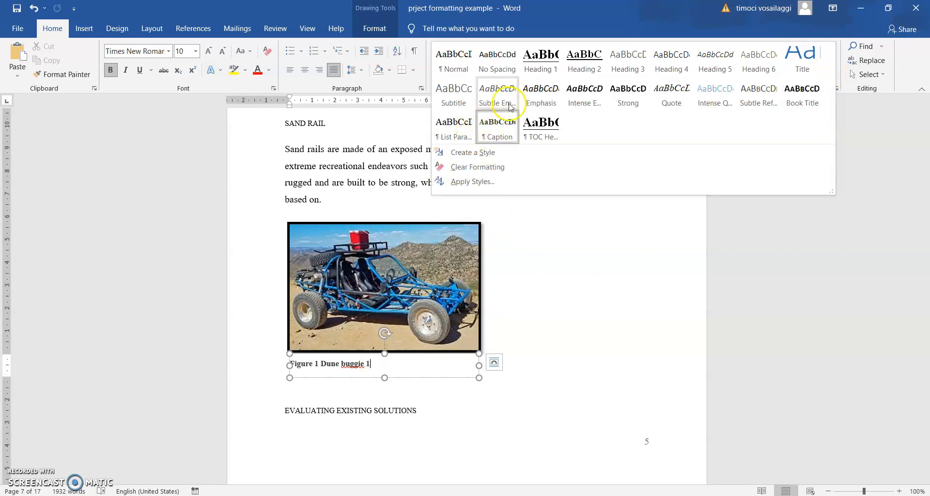
pyautogui.rightClick(496, 127)
pyautogui.click(528, 147)
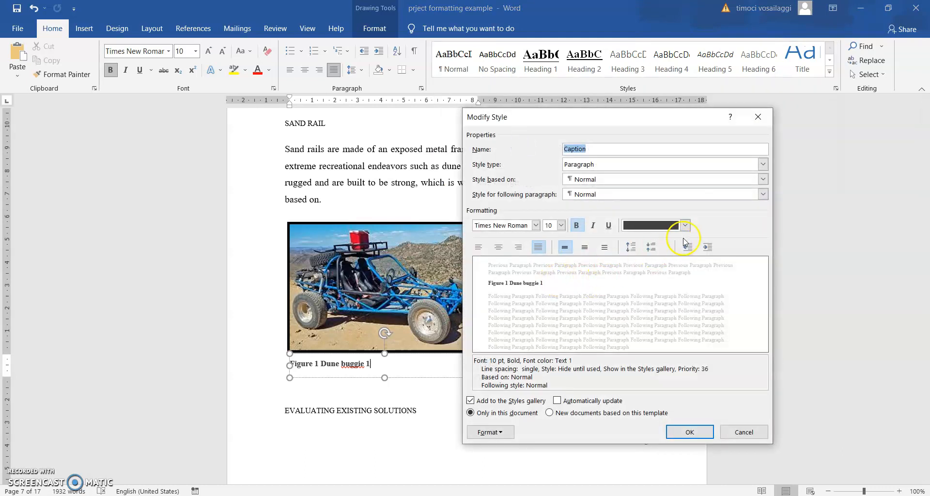
pyautogui.click(685, 225)
pyautogui.click(701, 239)
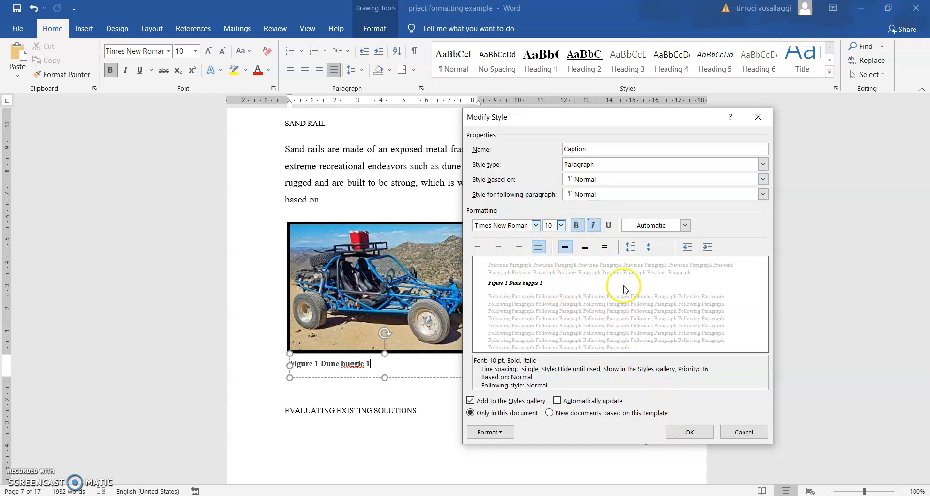
pyautogui.click(704, 430)
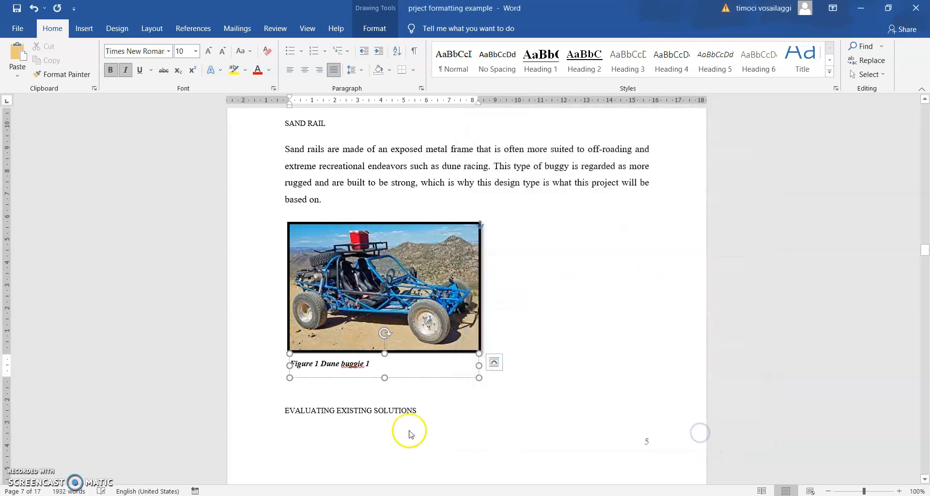
pyautogui.click(344, 406)
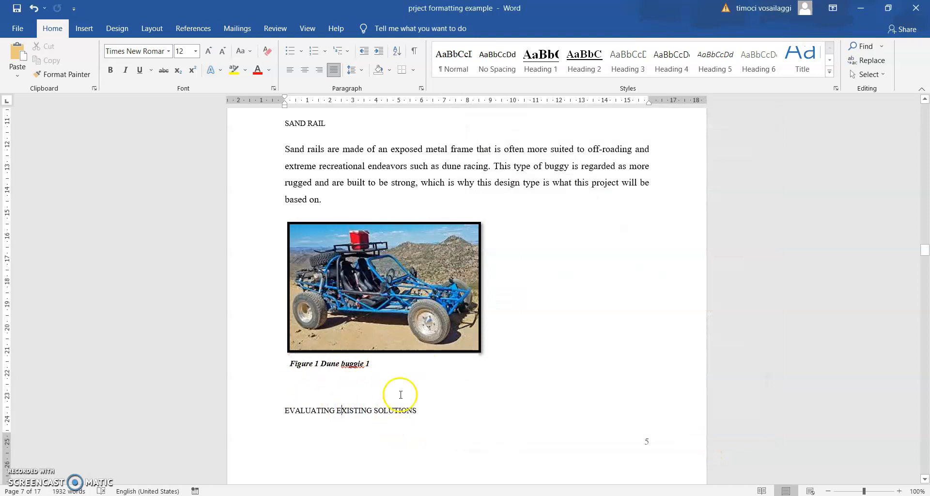